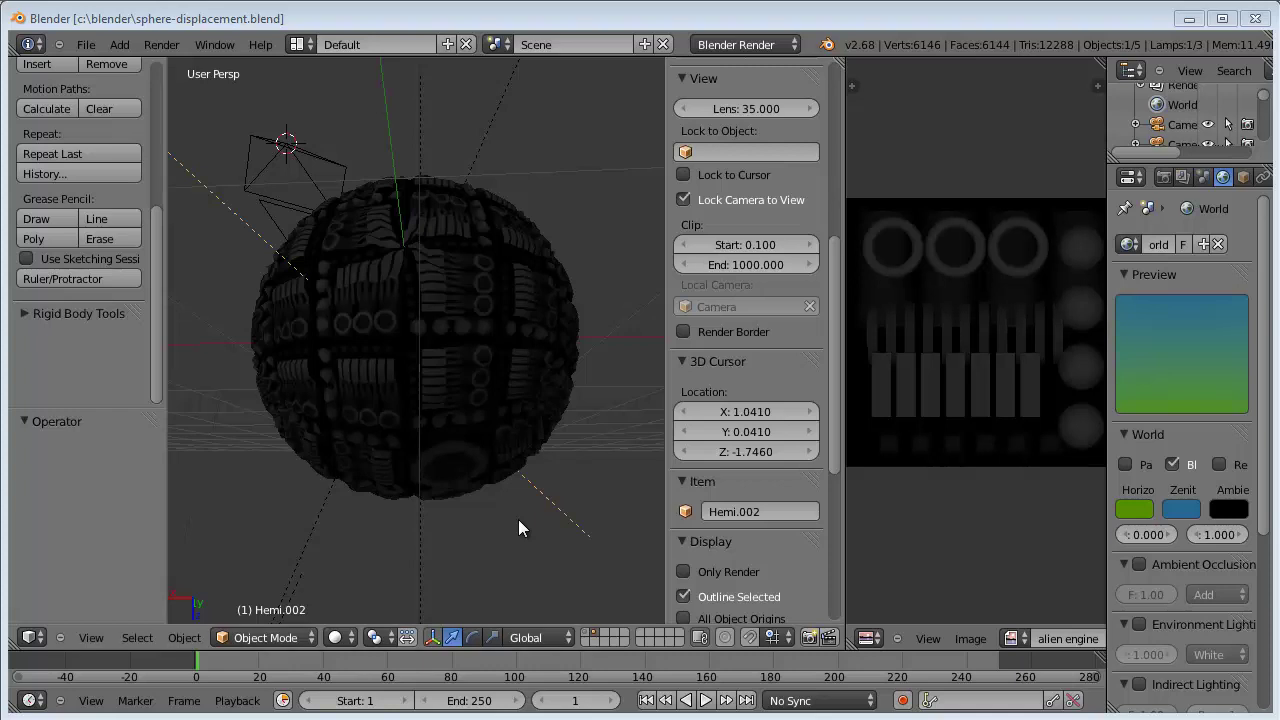
Step: Orbit around the displaced greeble sphere, render it with F12 and zoom out to the full result
left_click(412, 360)
scroll(381, 277, "up", 3)
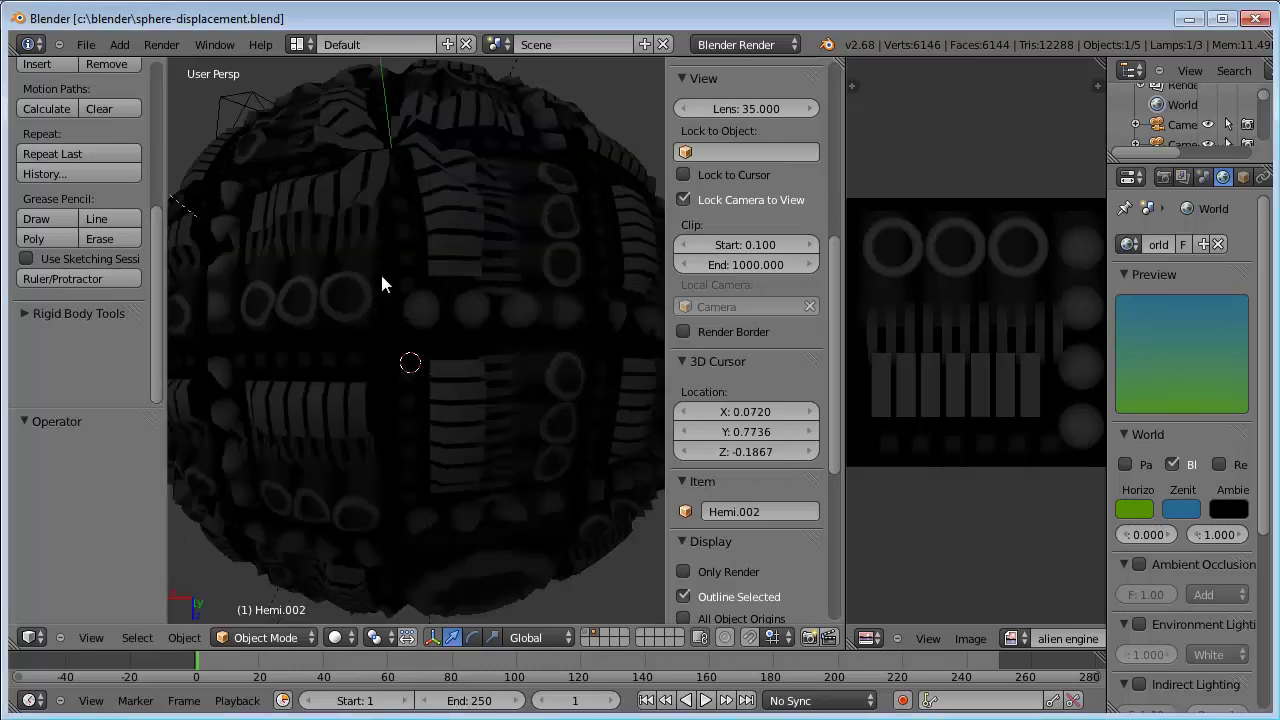
mouse_move(381, 284)
middle_mouse_down()
mouse_move(434, 297)
mouse_move(449, 343)
mouse_move(474, 363)
mouse_move(455, 401)
mouse_move(352, 341)
middle_mouse_up()
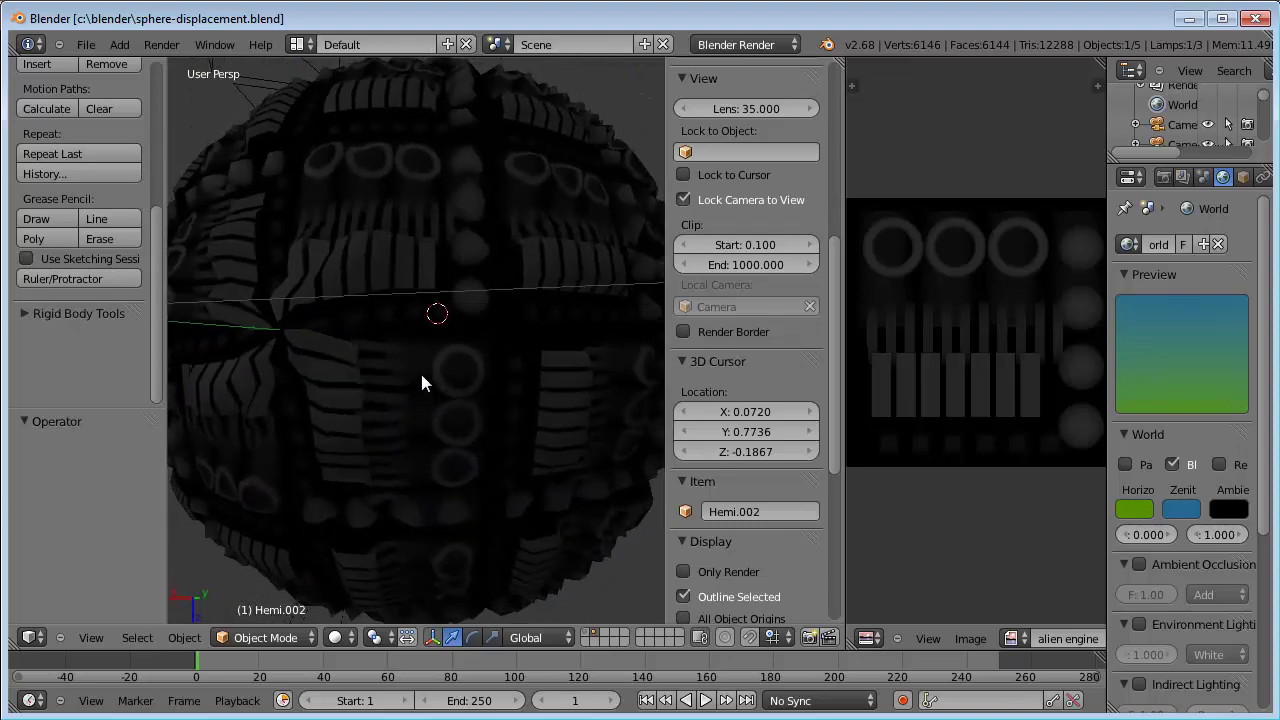
mouse_move(421, 377)
middle_mouse_down()
mouse_move(411, 343)
mouse_move(374, 326)
middle_mouse_up()
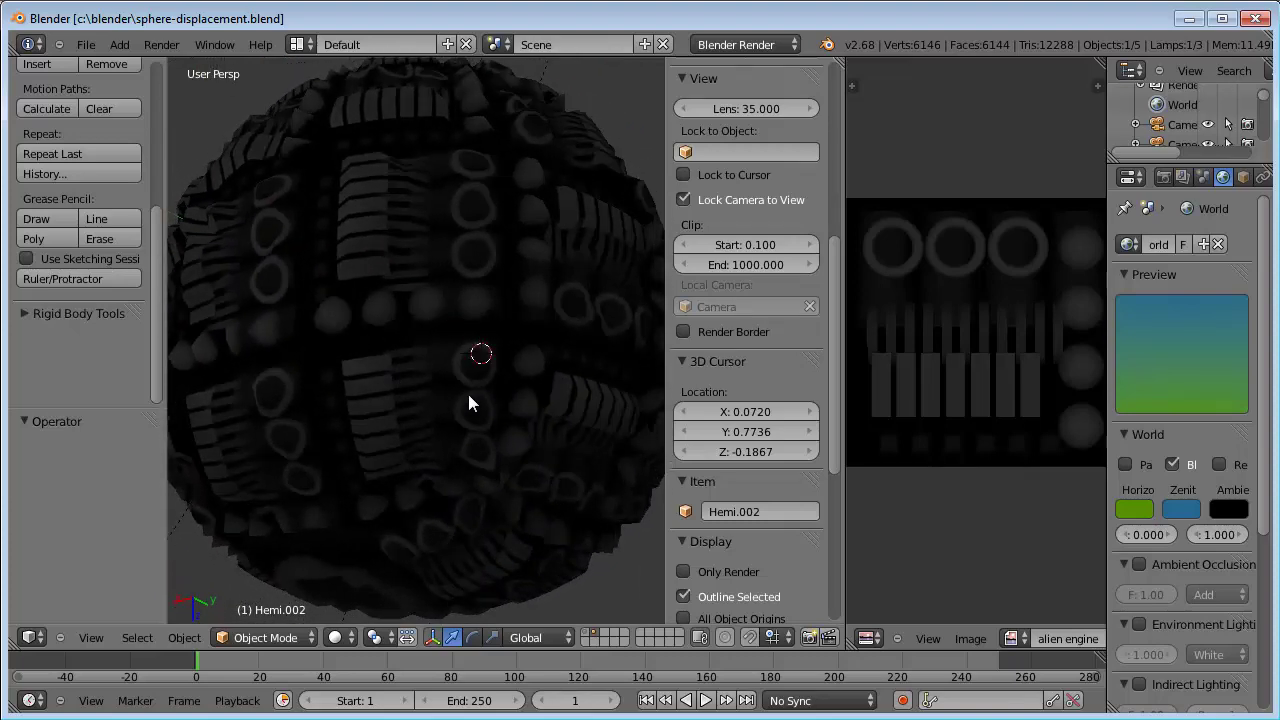
mouse_move(468, 394)
middle_mouse_down()
mouse_move(421, 343)
mouse_move(423, 367)
mouse_move(457, 313)
mouse_move(429, 242)
mouse_move(383, 229)
middle_mouse_up()
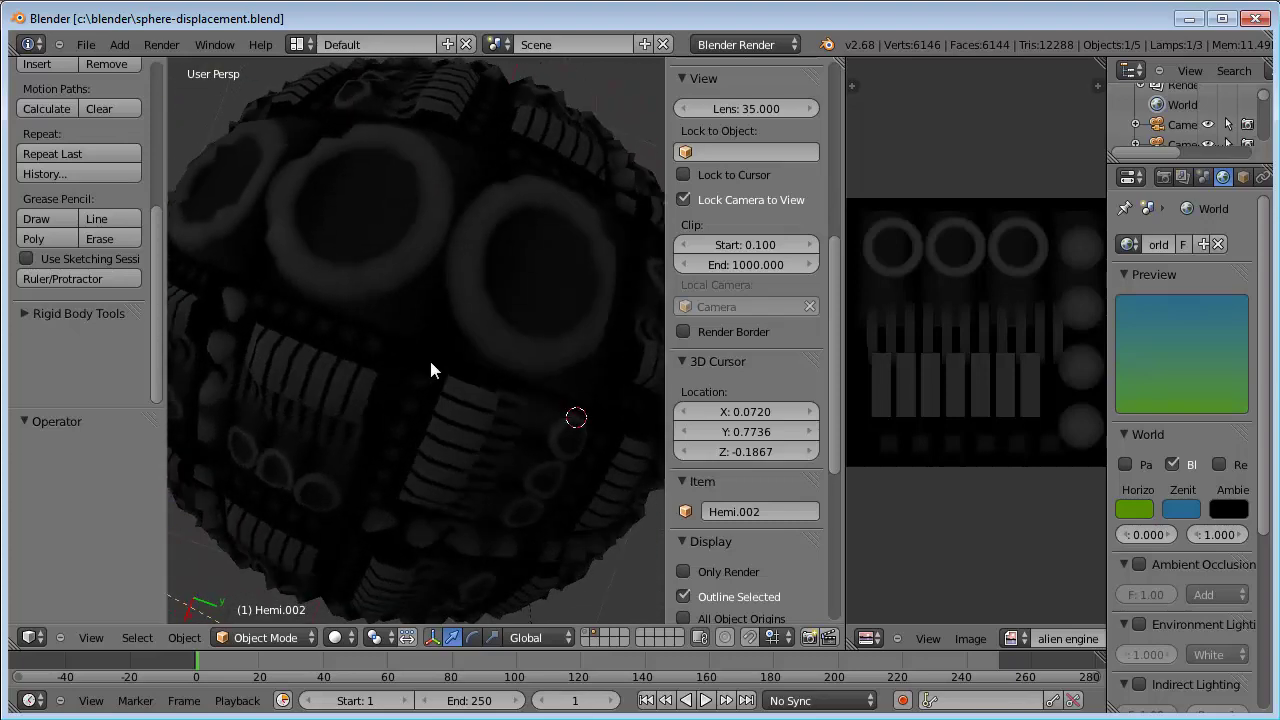
key("F12")
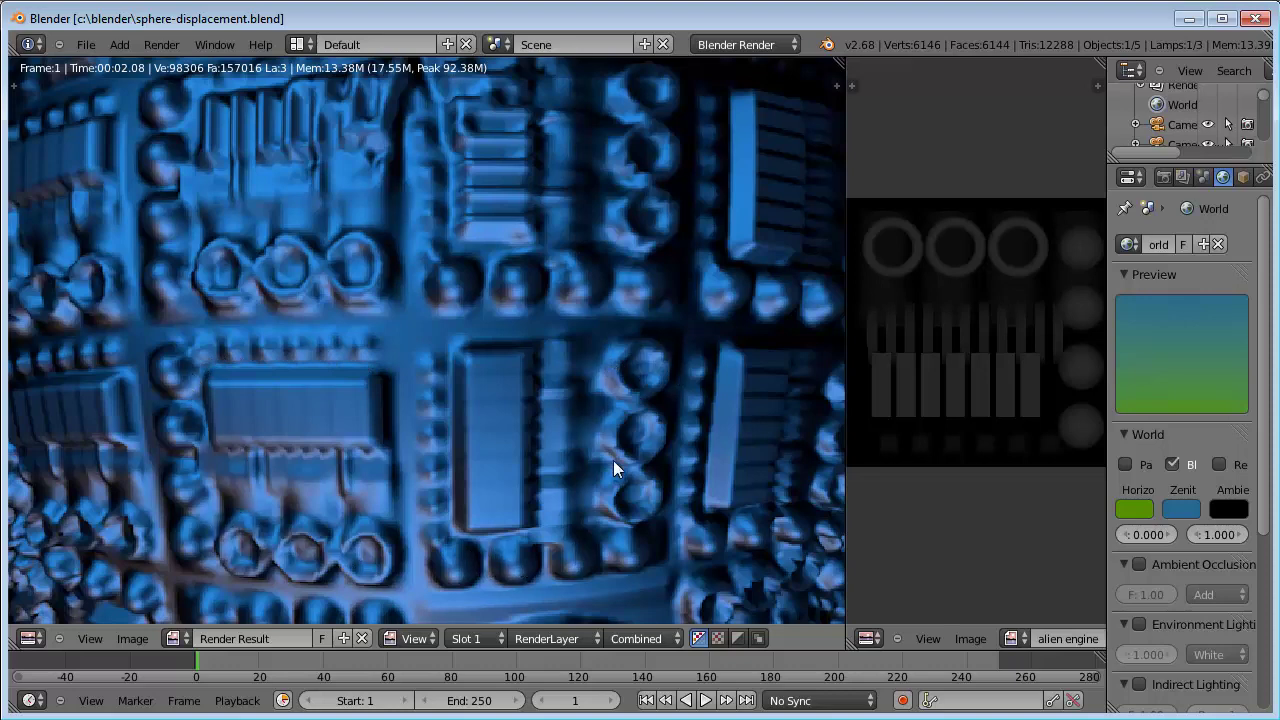
scroll(392, 342, "down", 3)
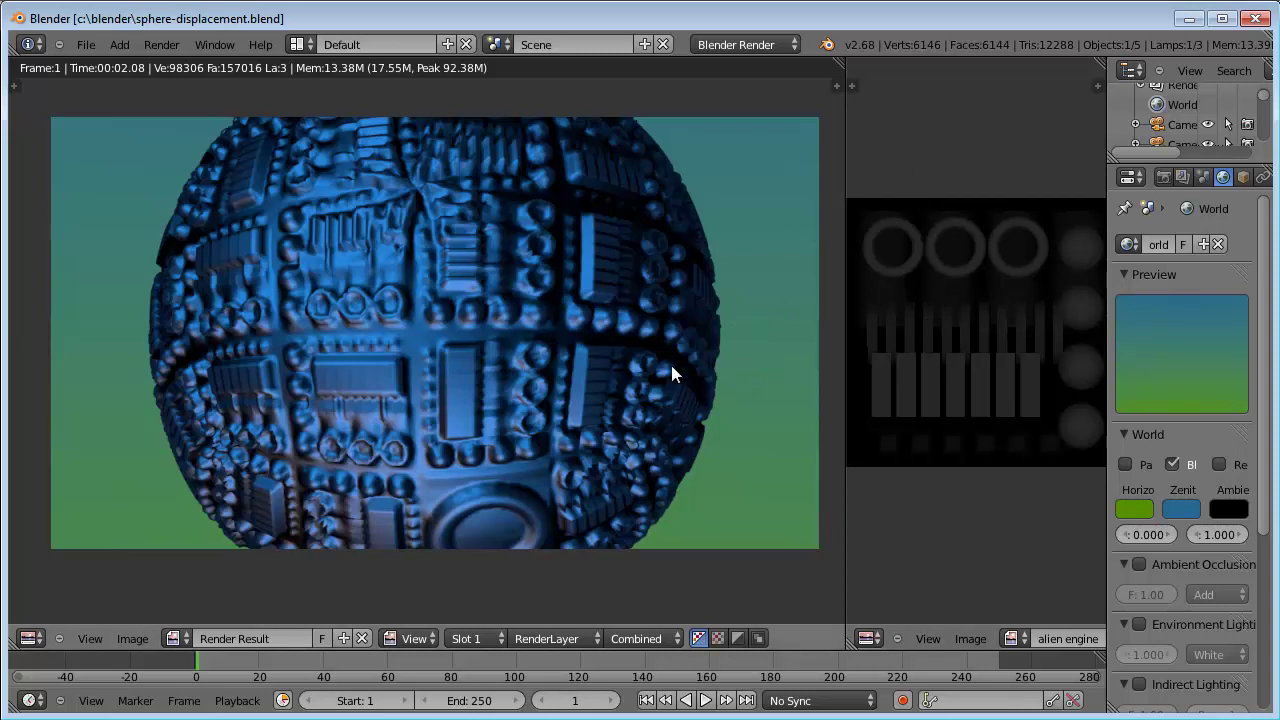
Step: Reload the start-up file to begin a fresh scene
left_click(77, 49)
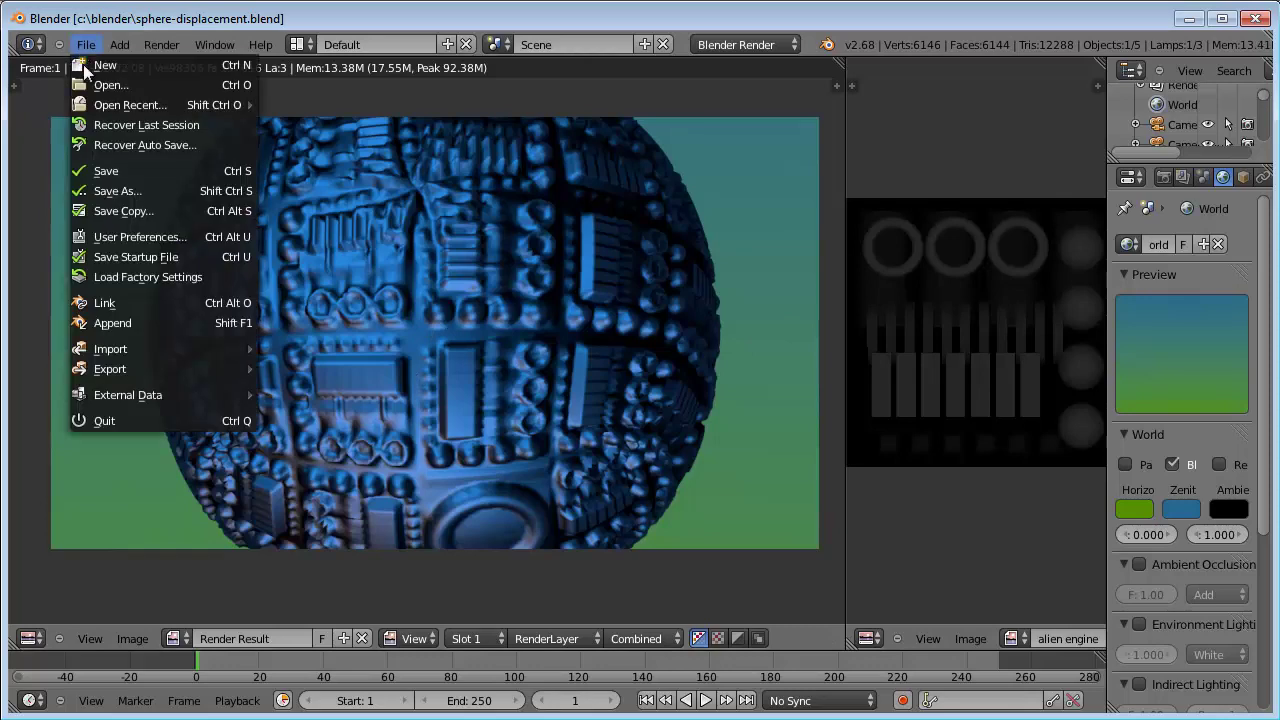
left_click(85, 66)
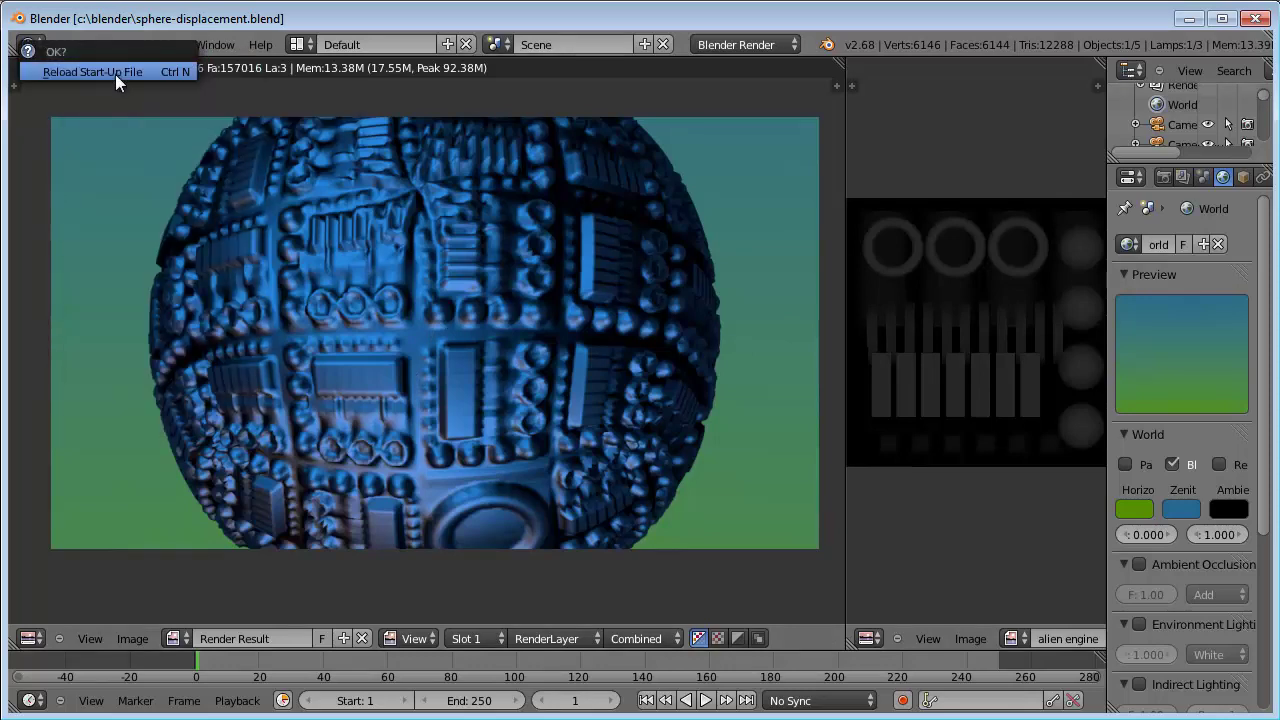
left_click(113, 71)
scroll(688, 429, "up", 2)
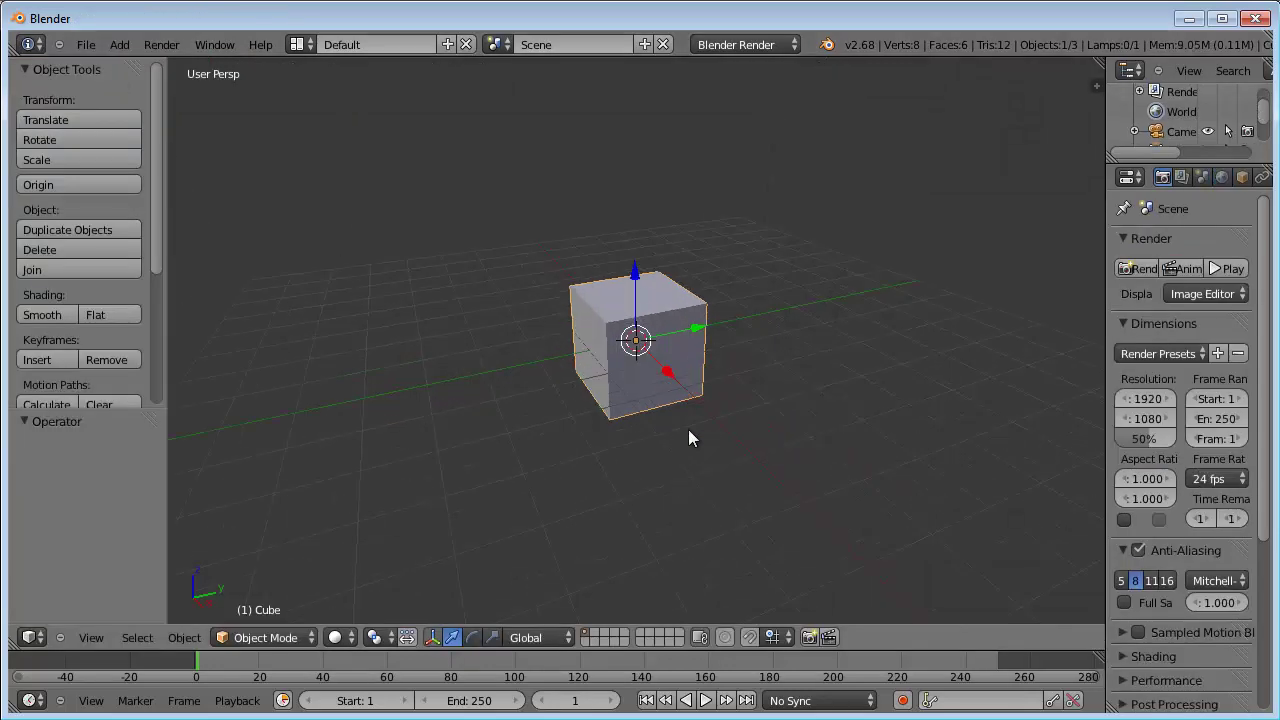
scroll(688, 429, "up", 2)
scroll(687, 429, "down", 1)
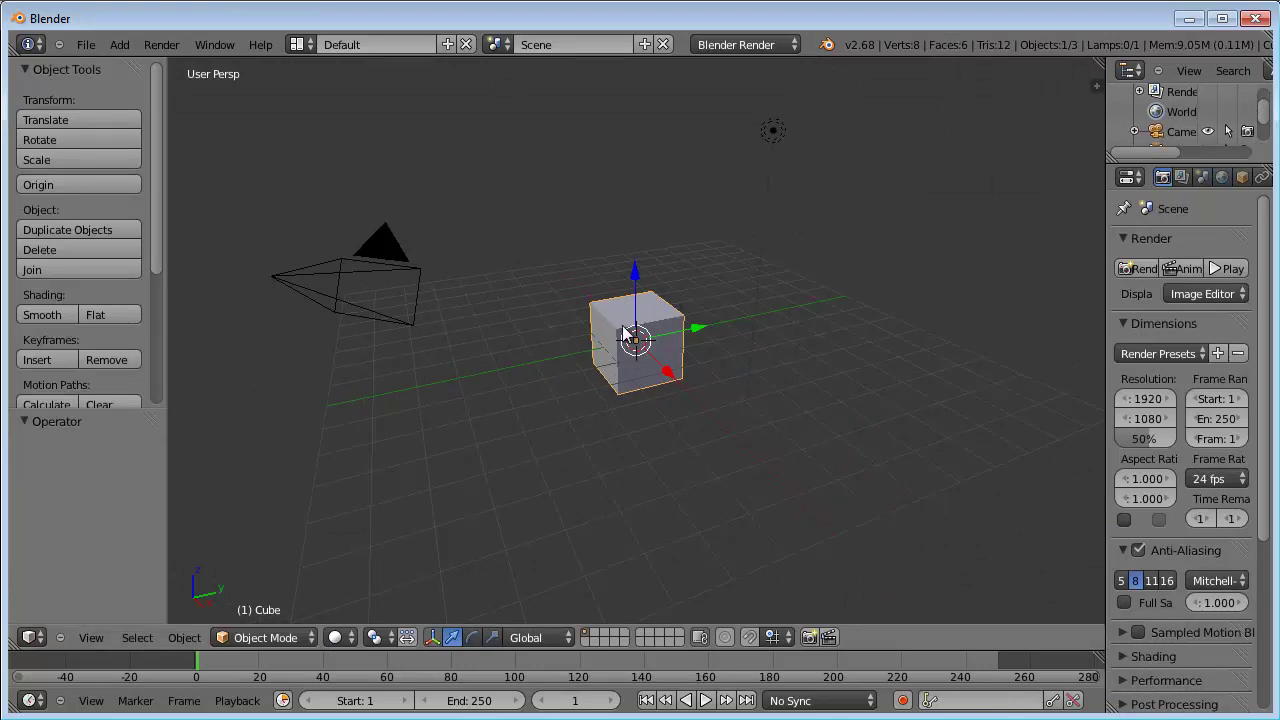
Step: Replace the default cube with a plane scaled to about 4.6
key("x")
left_click(623, 333)
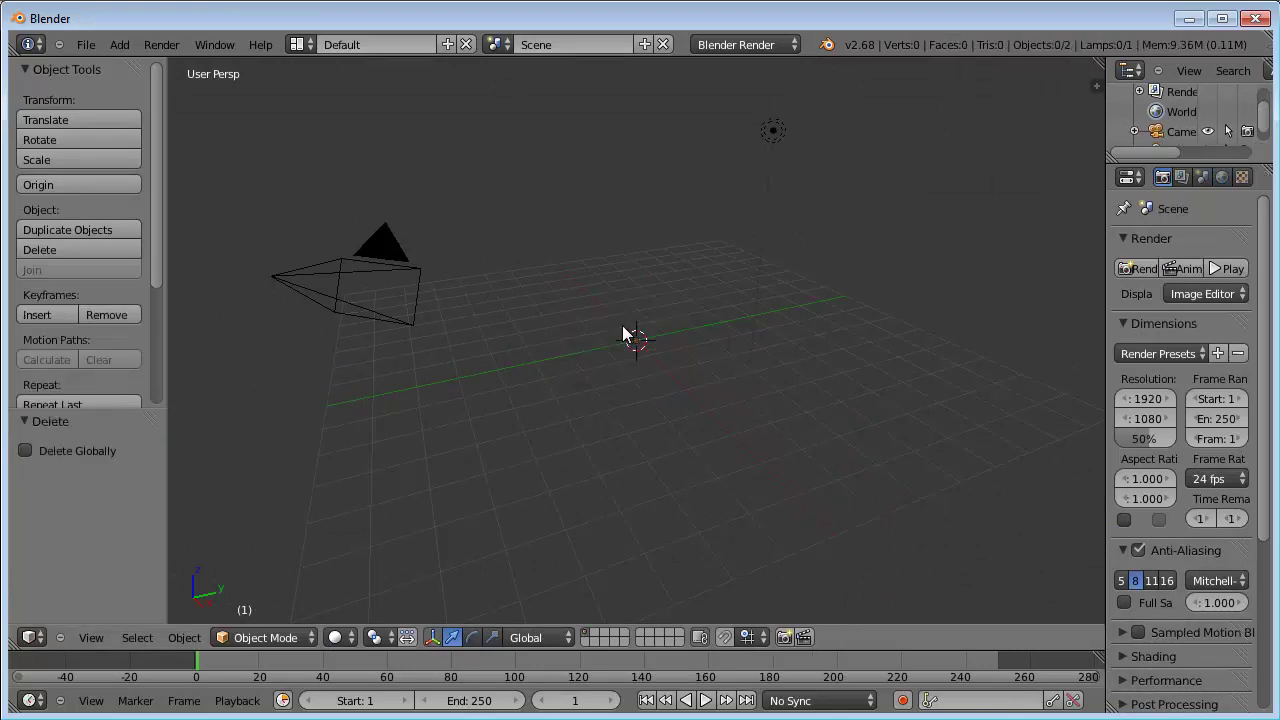
key("shift+a")
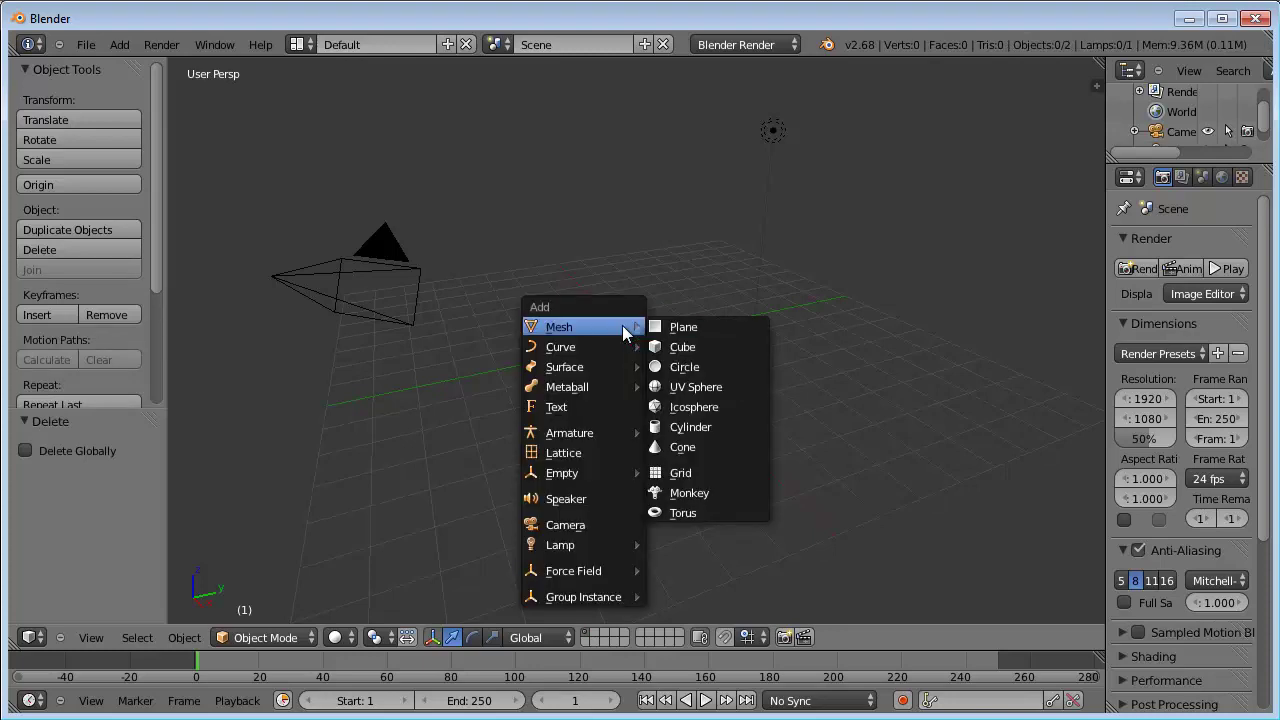
left_click(683, 327)
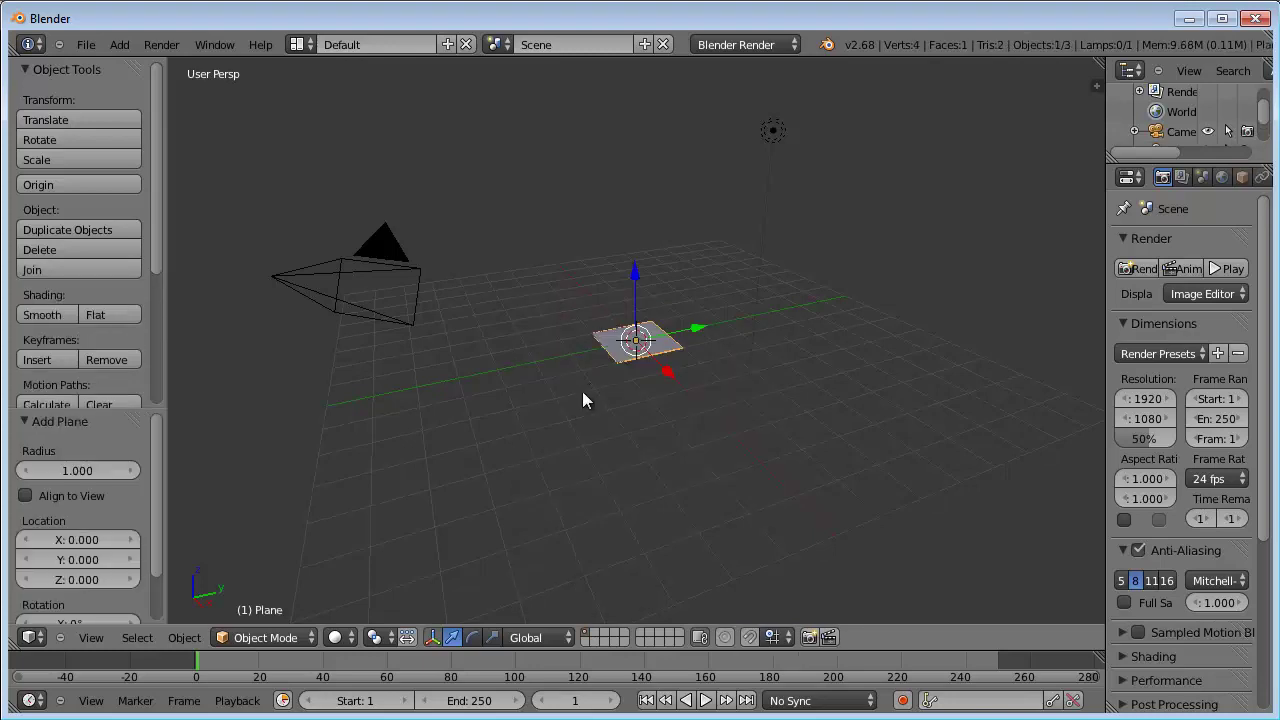
key("s")
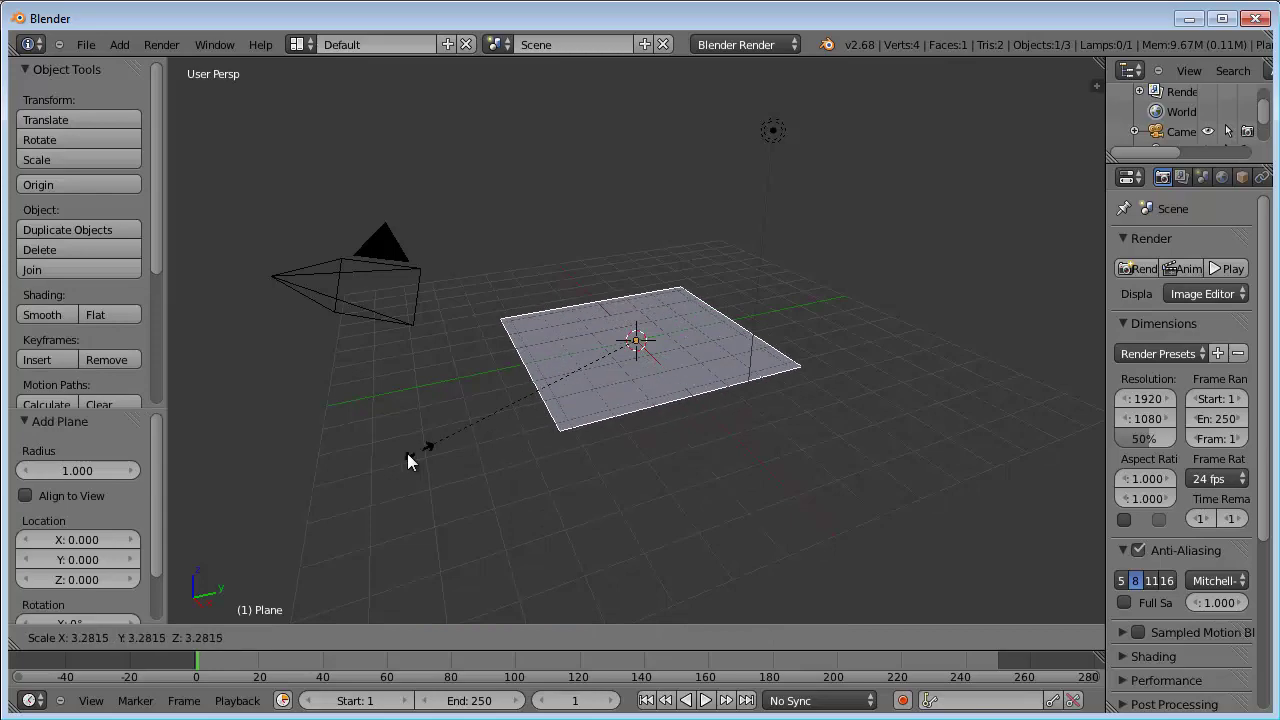
left_click(320, 475)
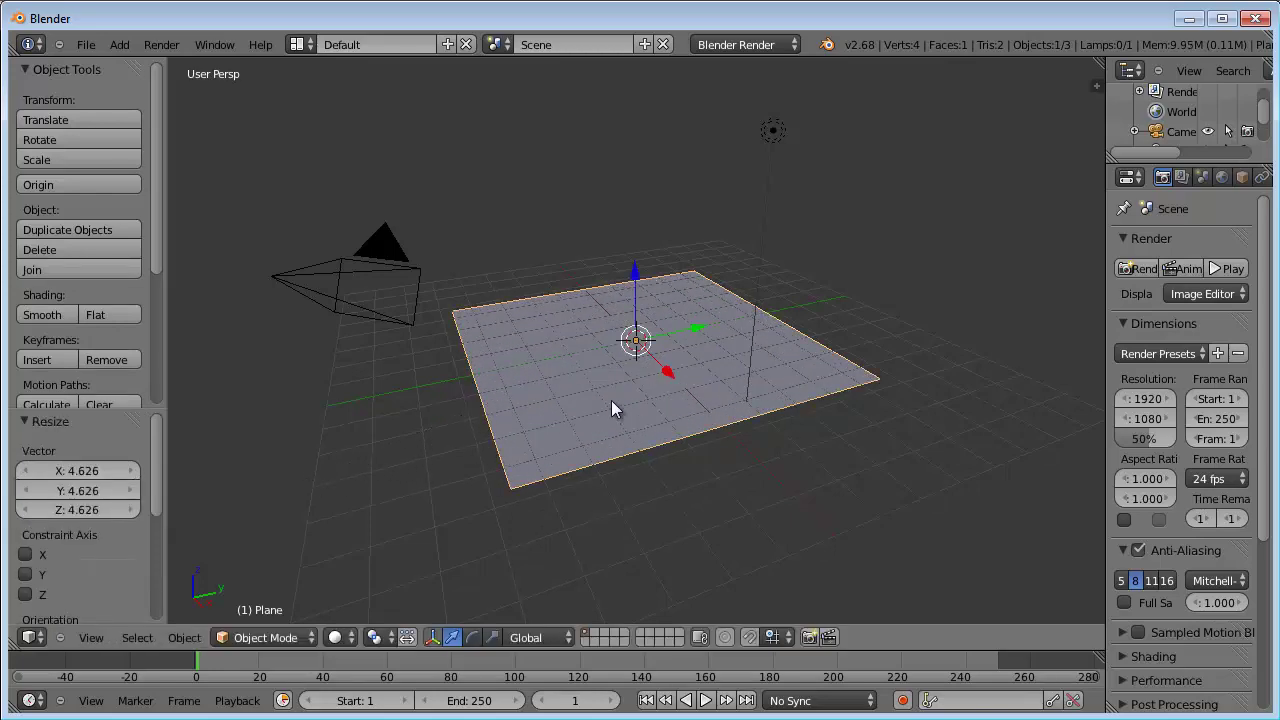
middle_click_drag(611, 400, 710, 405)
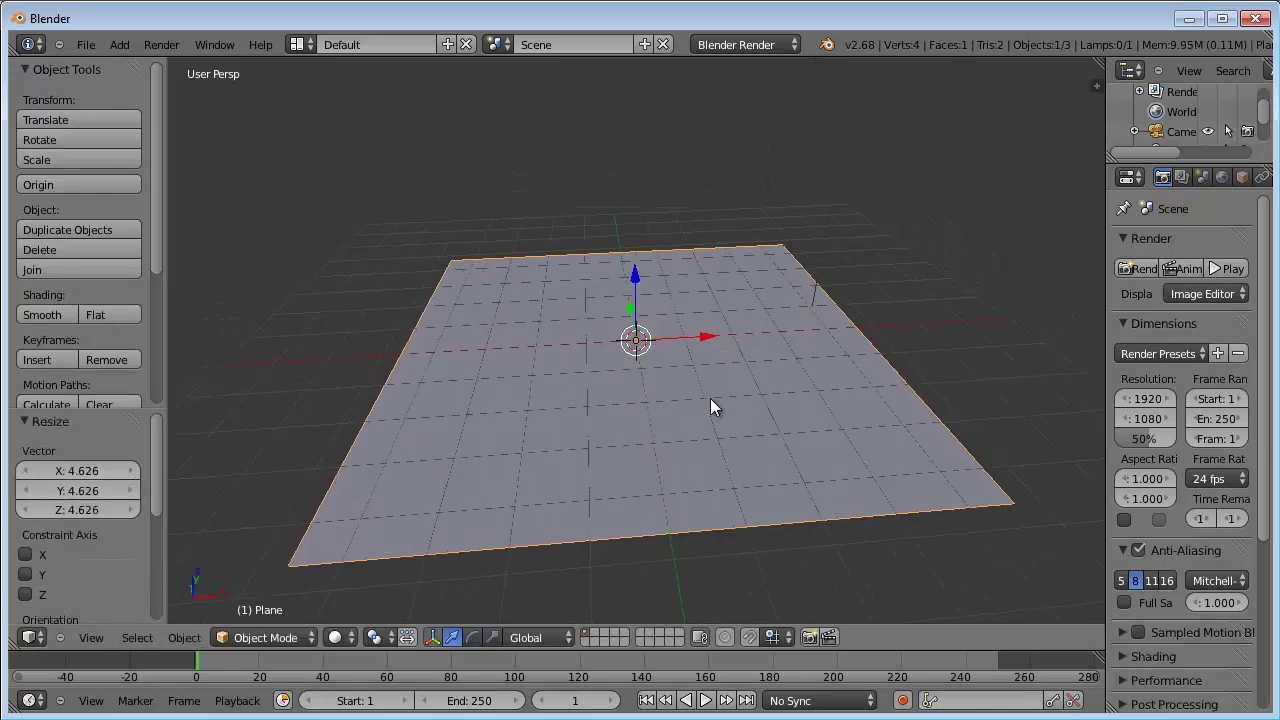
left_click(474, 285)
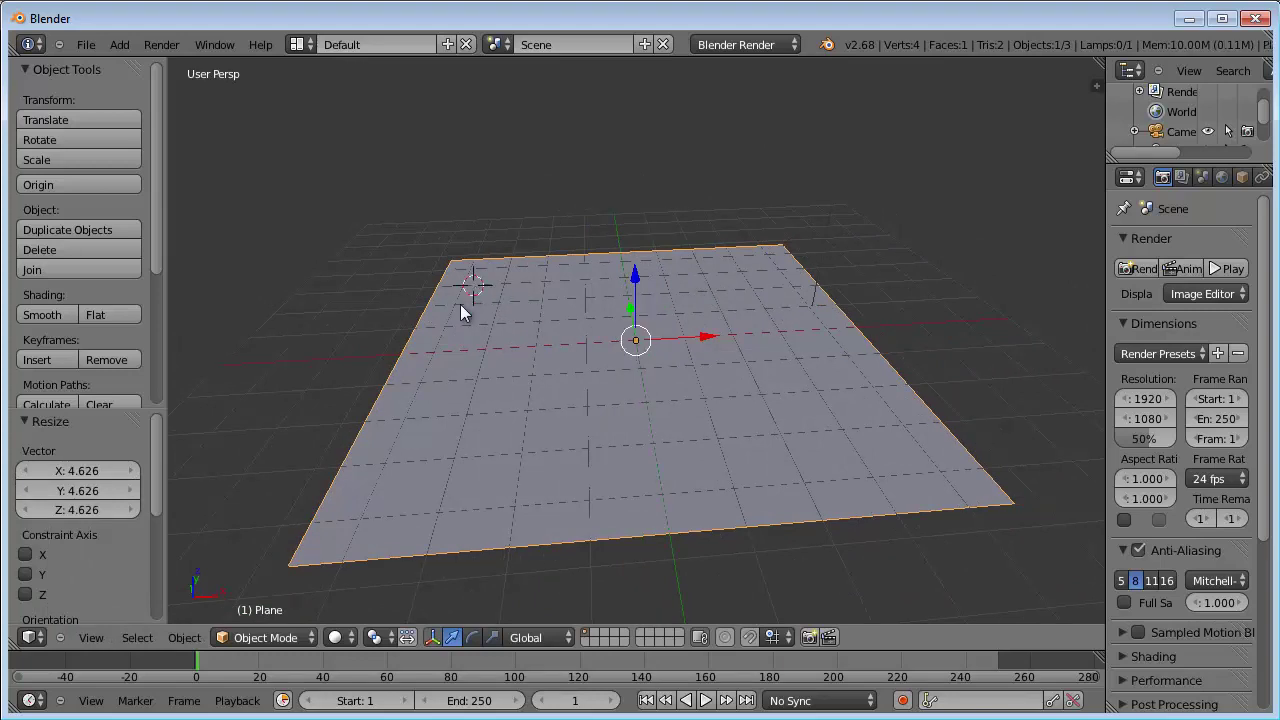
Step: Add a half-size cube at the plane's back-left corner and lower it onto the plane
key("shift+a")
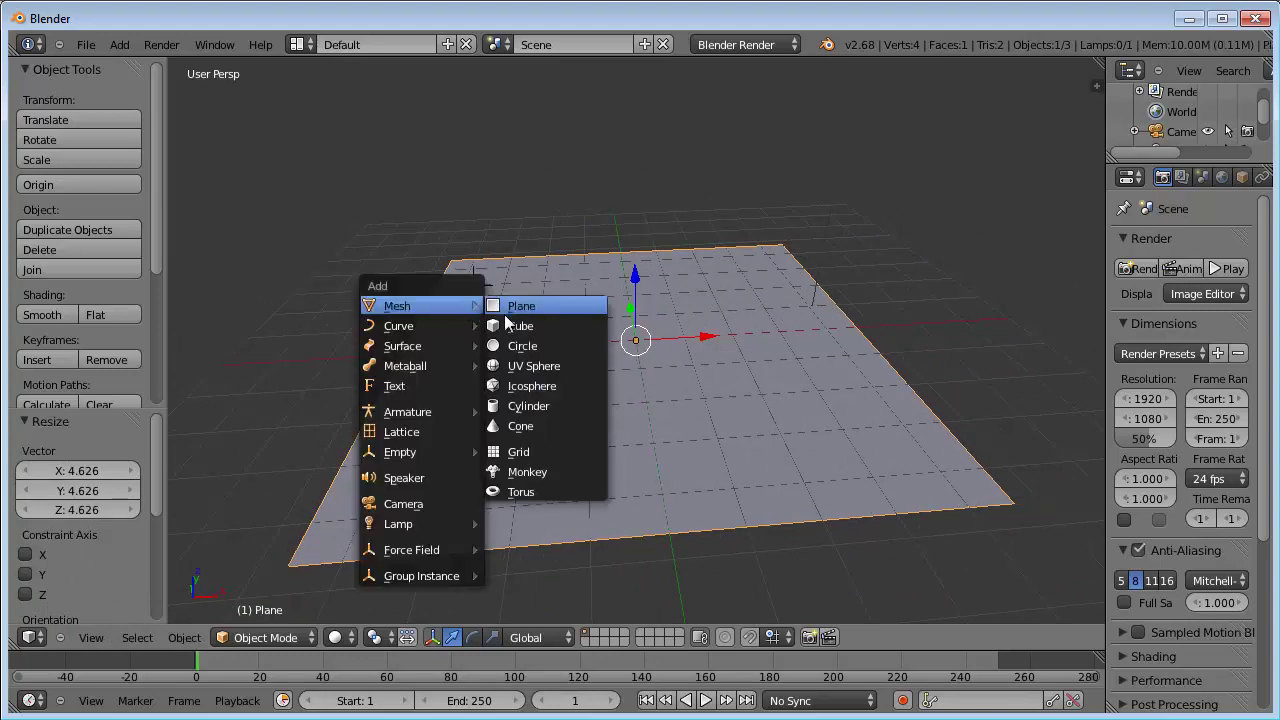
left_click(521, 326)
key("s")
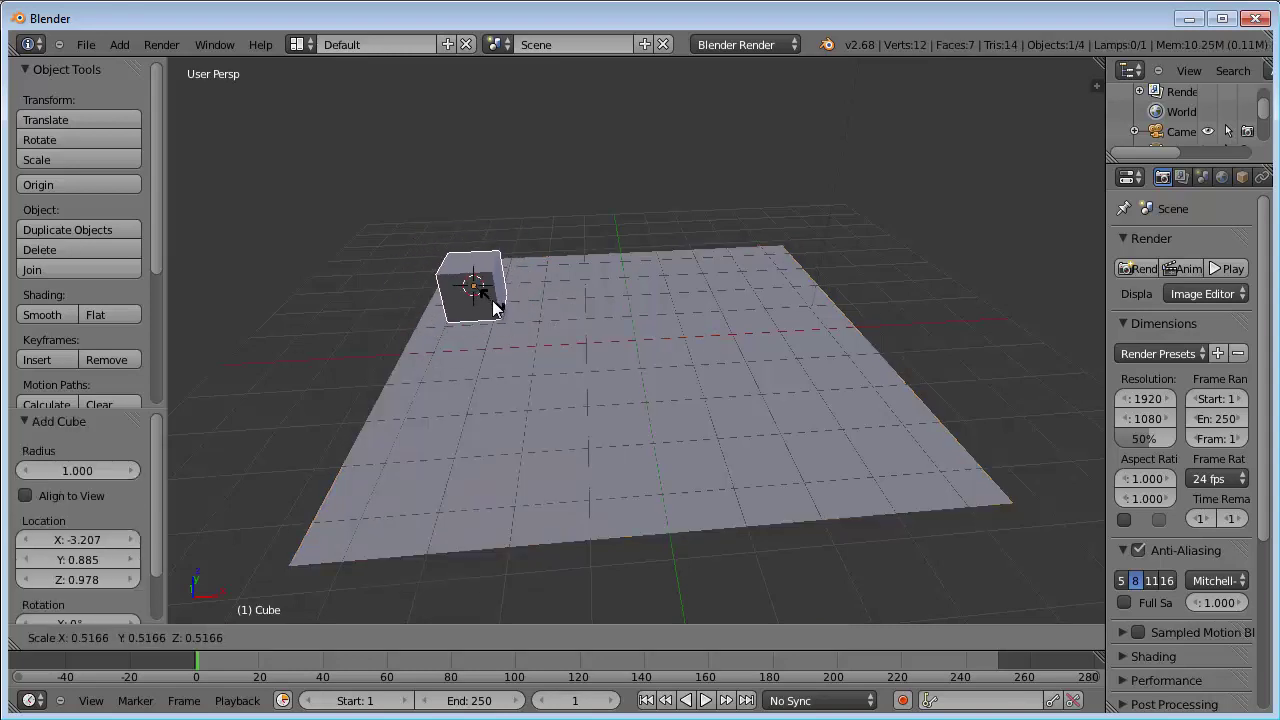
left_click(492, 306)
mouse_move(463, 222)
left_mouse_down()
mouse_move(466, 310)
mouse_move(490, 285)
mouse_move(472, 287)
left_mouse_up()
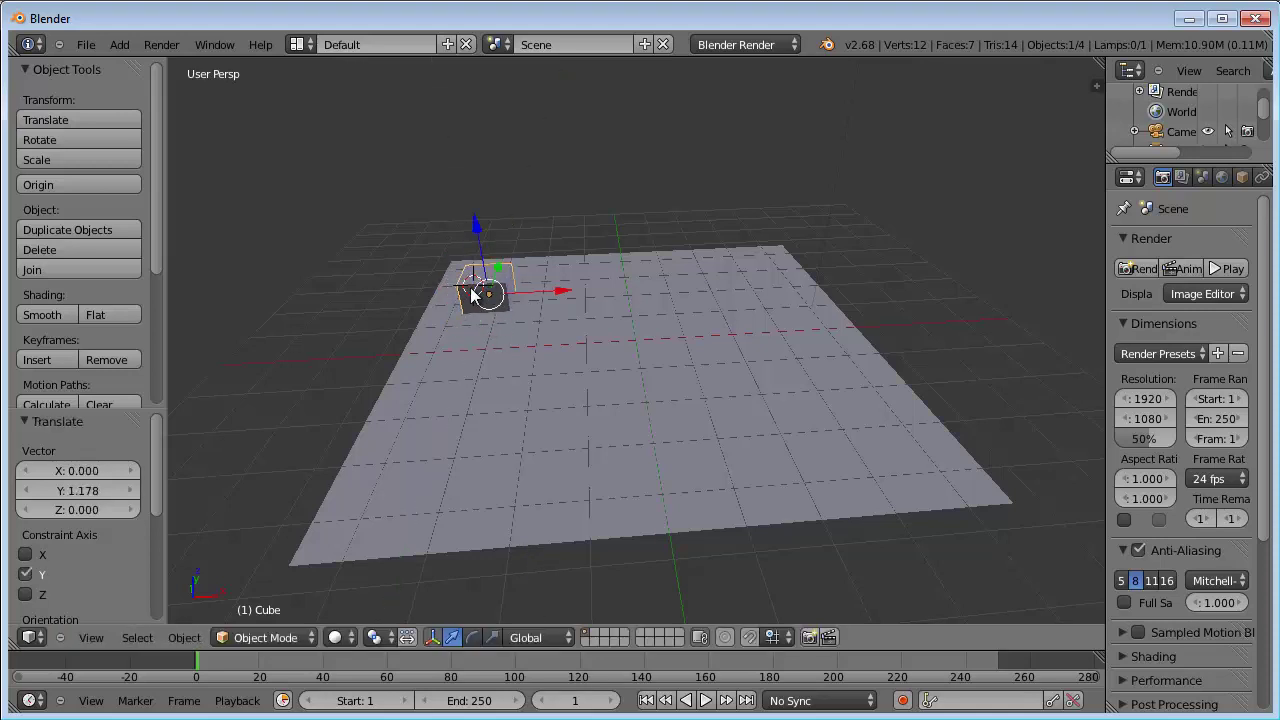
Step: Stretch the cube to 2.969 along Y and nudge it -0.267 along X
key("s")
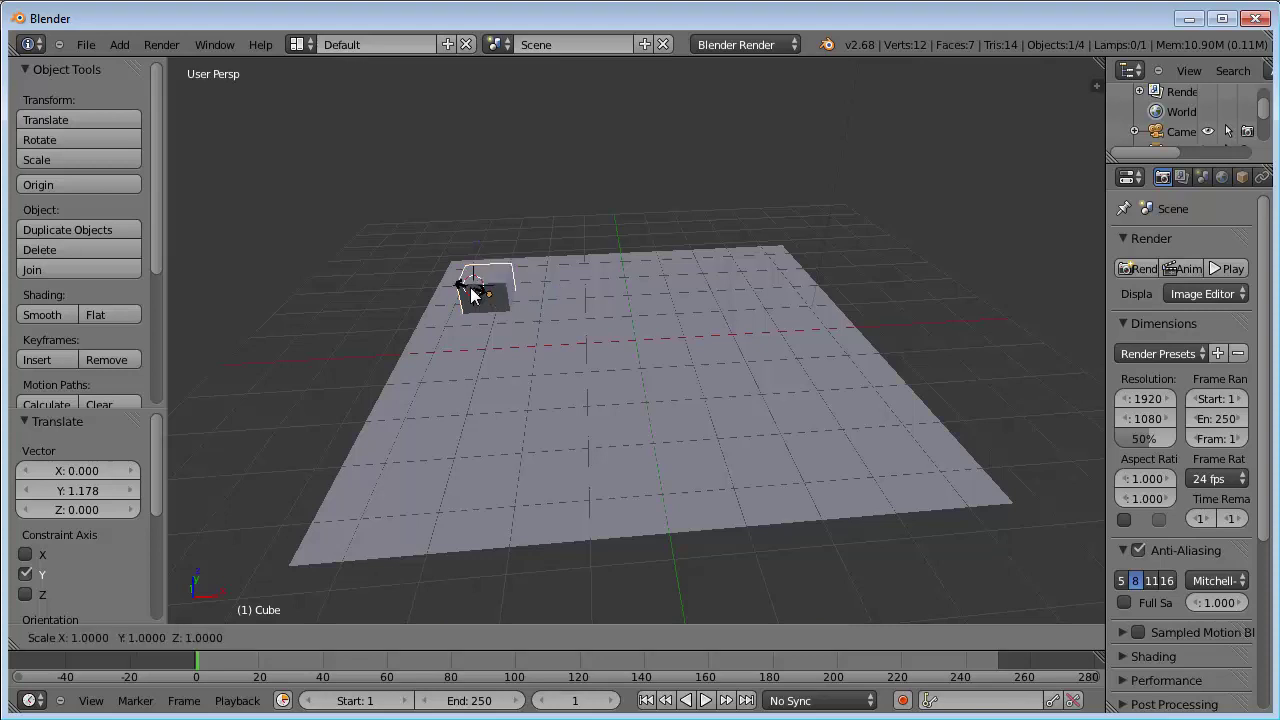
key("y")
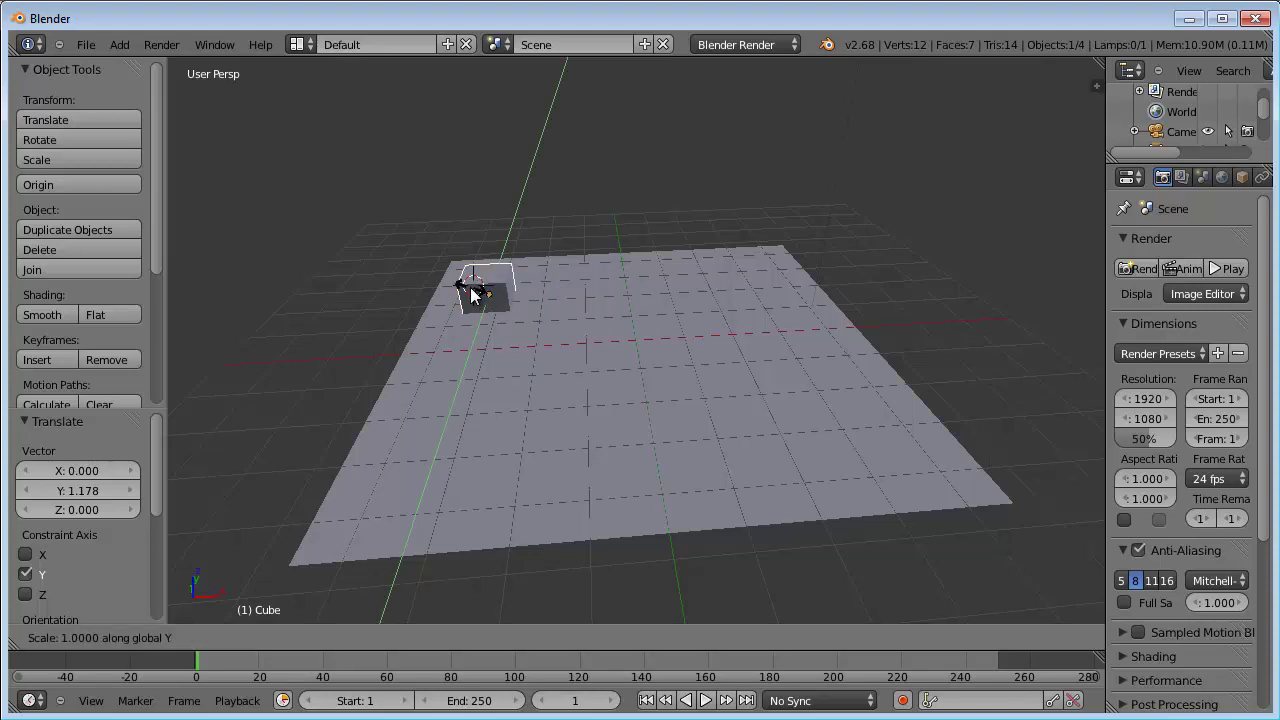
left_click(447, 337)
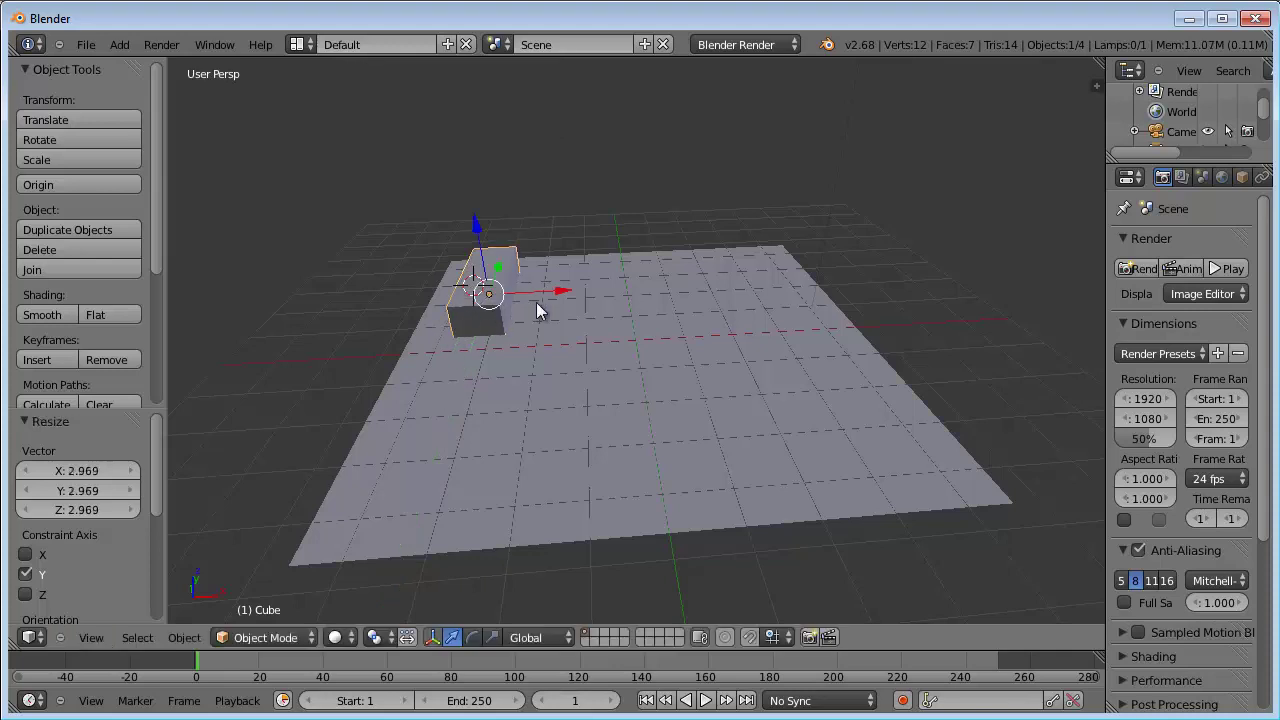
left_click_drag(556, 291, 544, 289)
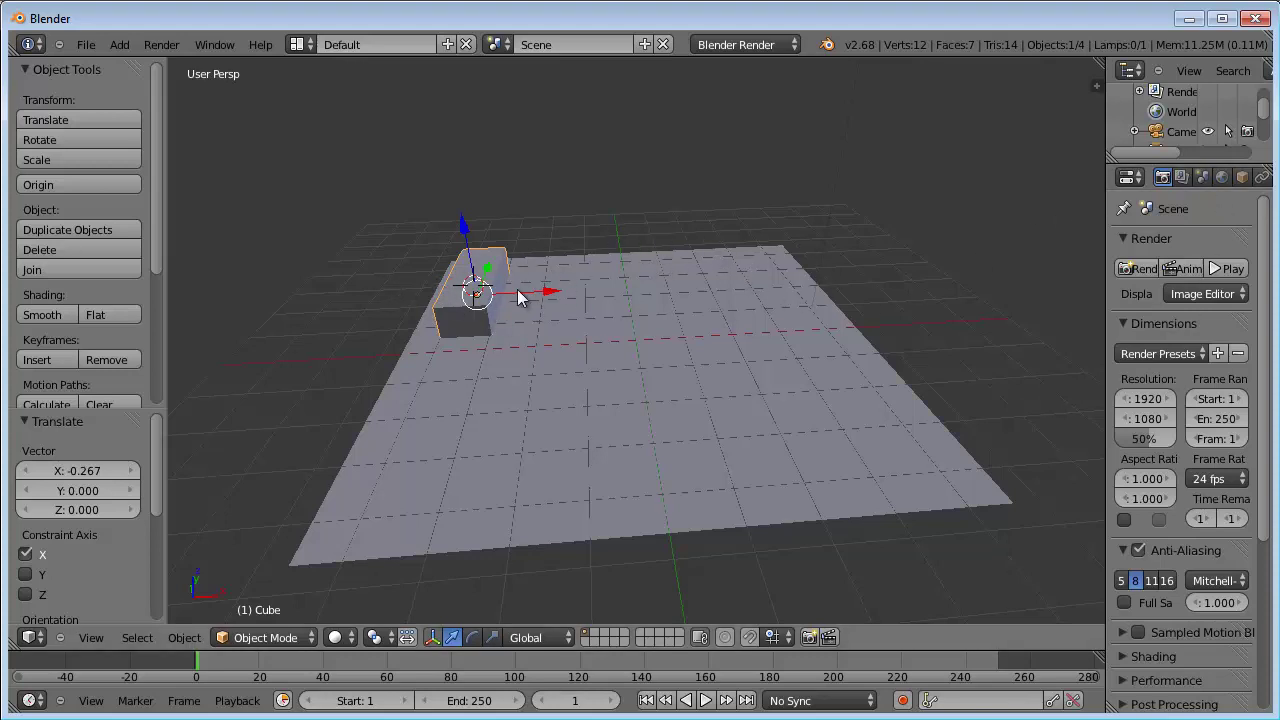
scroll(1200, 178, "down", 2)
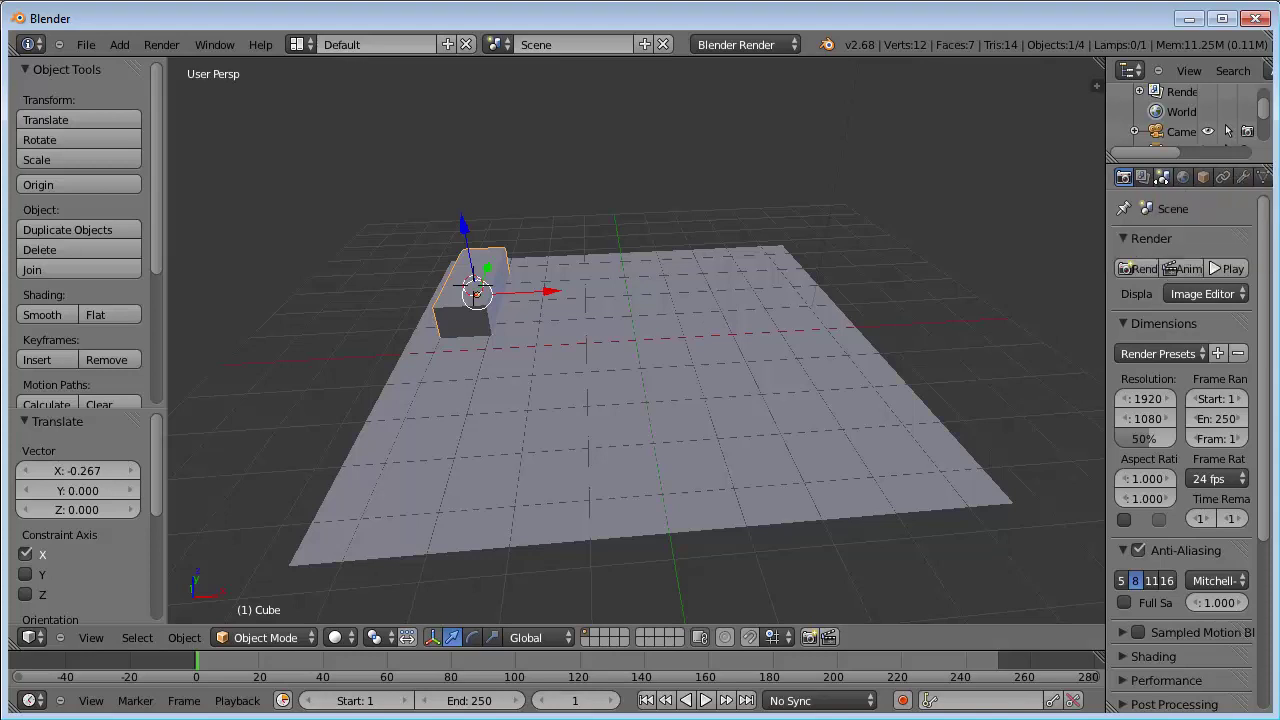
scroll(1200, 178, "down", 2)
Step: Add an Array modifier to the slat with a relative X offset of 1.300
left_click(1209, 178)
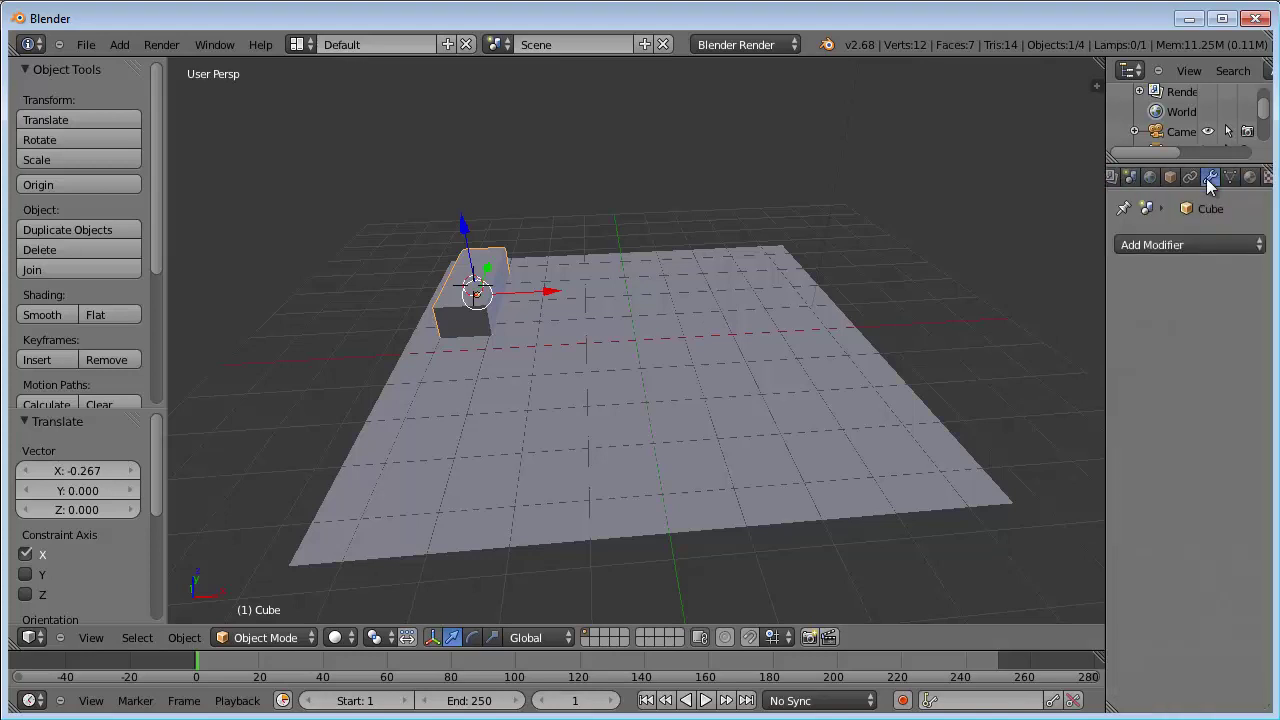
left_click(1168, 247)
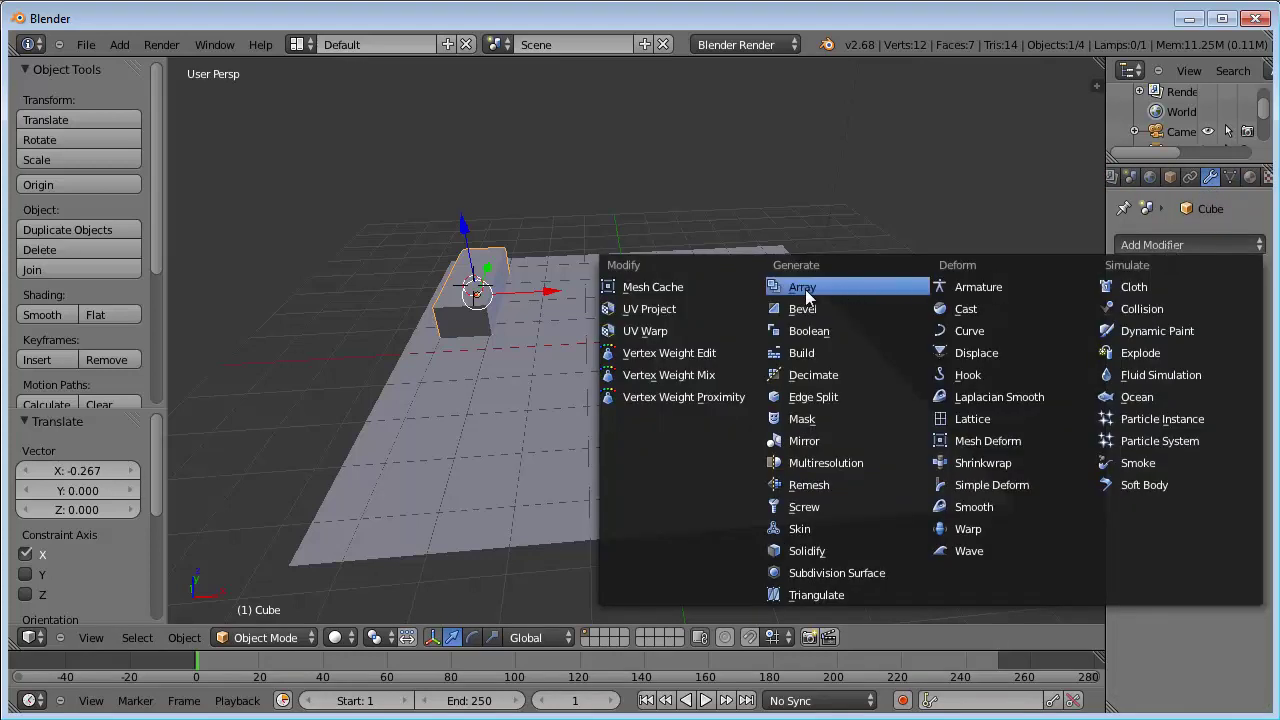
left_click(810, 290)
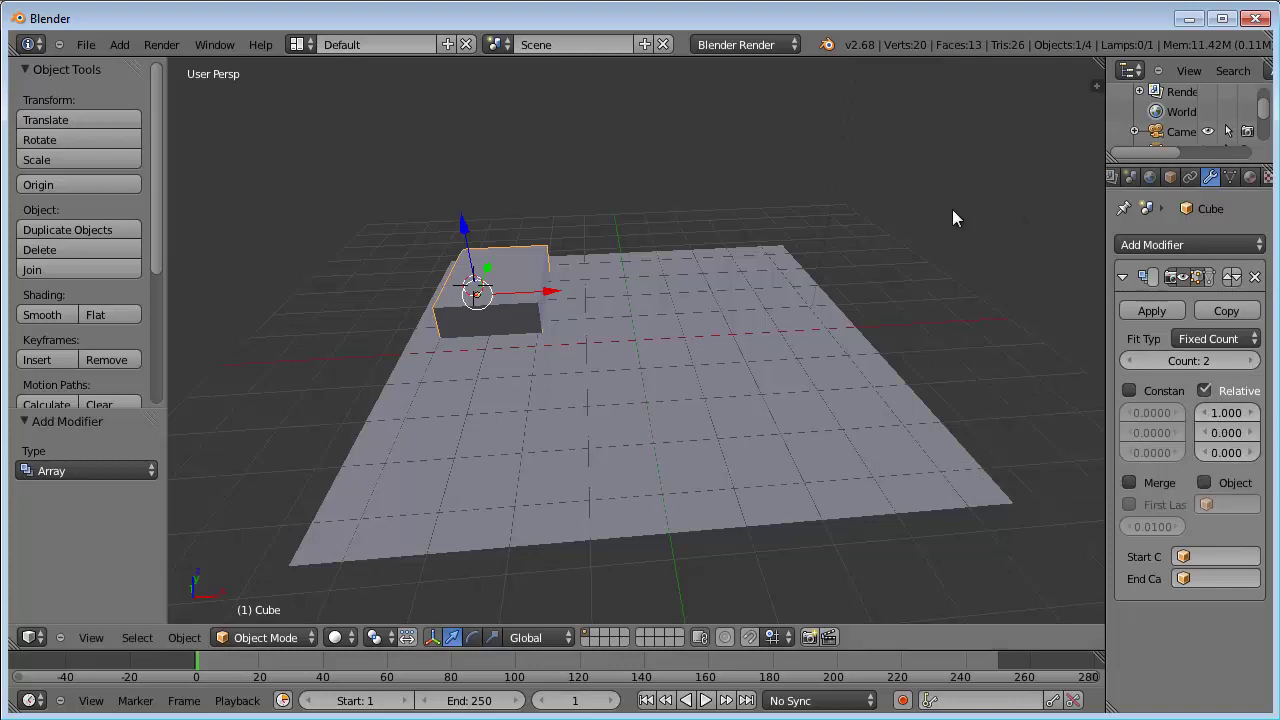
left_click(1254, 413)
left_click(1254, 413)
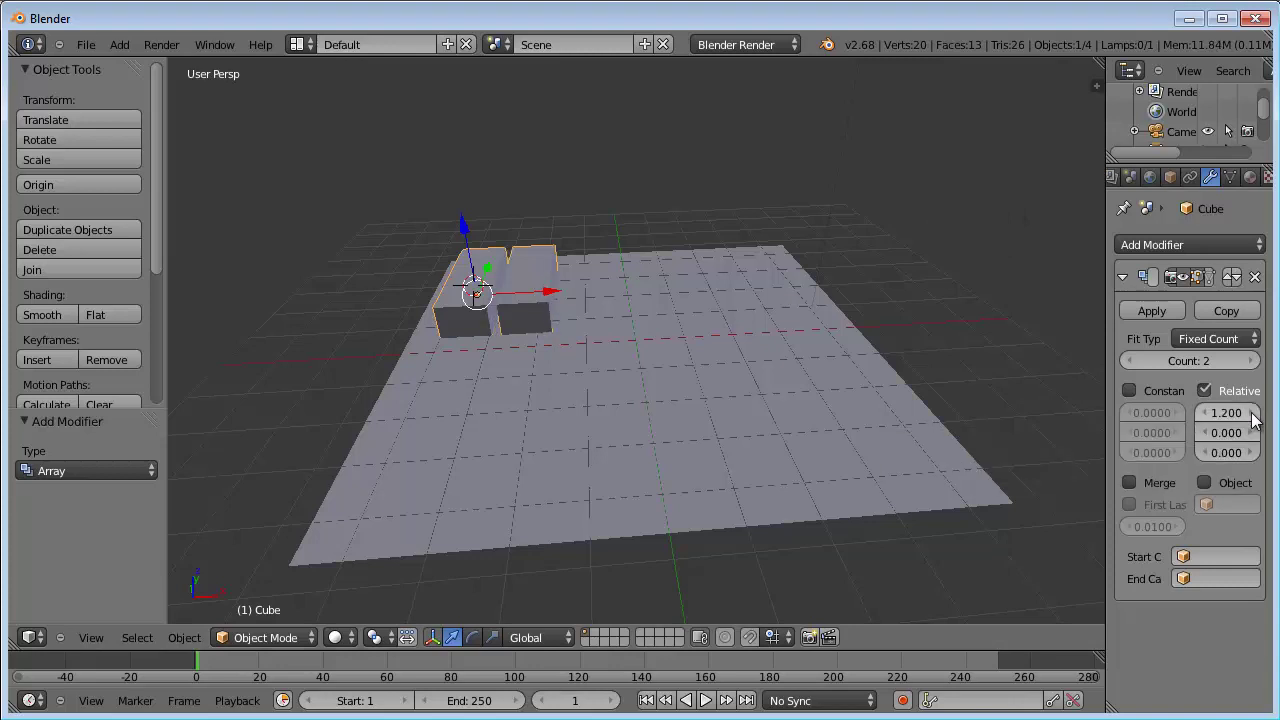
left_click(1254, 413)
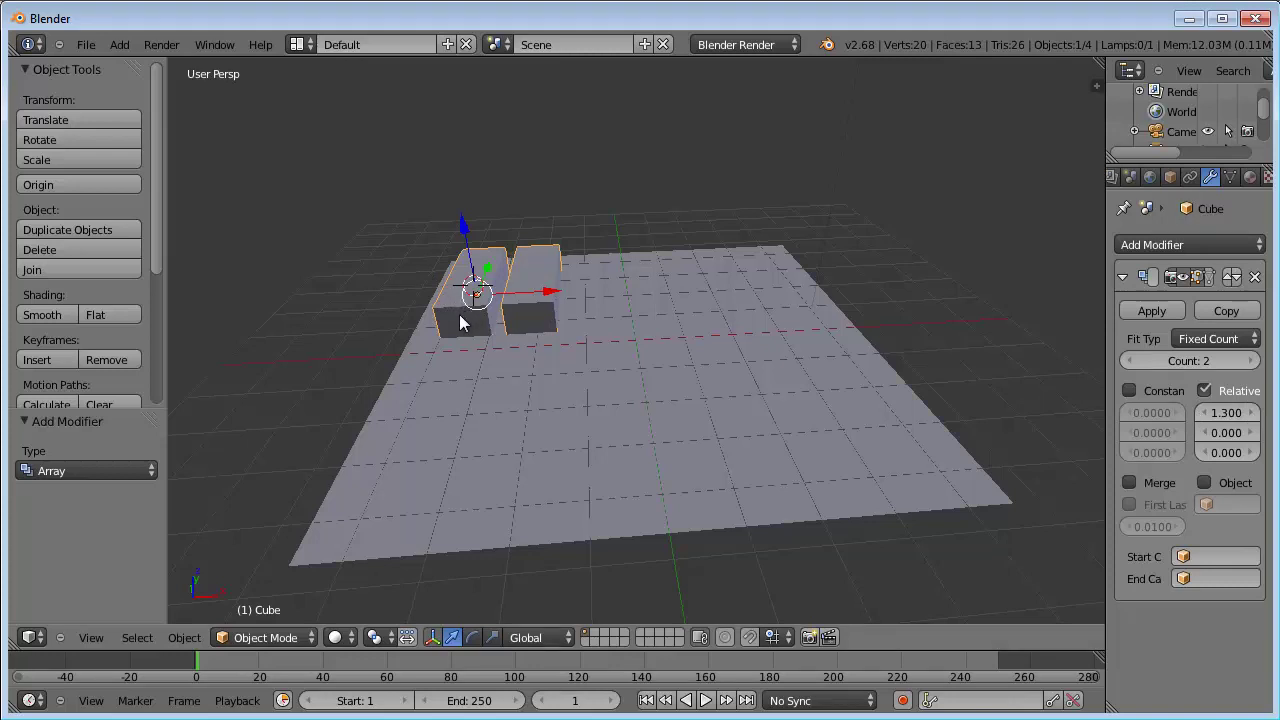
Step: Thin the slat to 0.222 along X and raise the array count to 13
key("s")
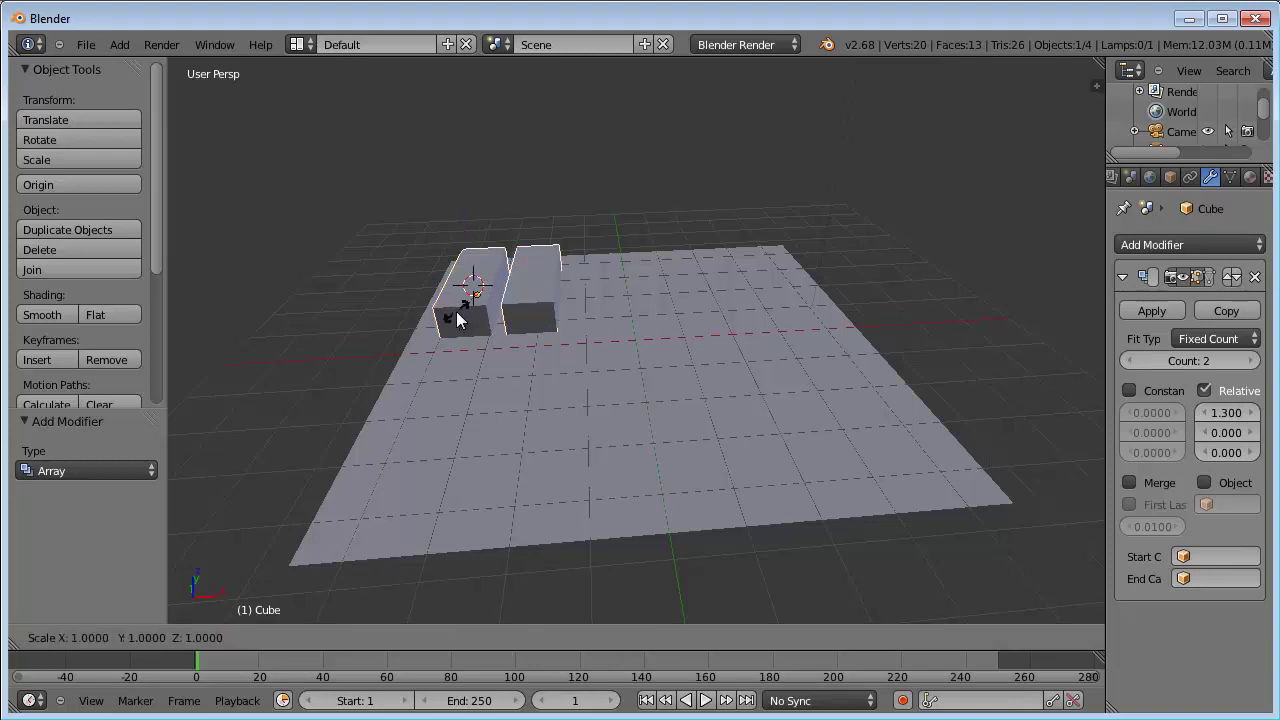
key("x")
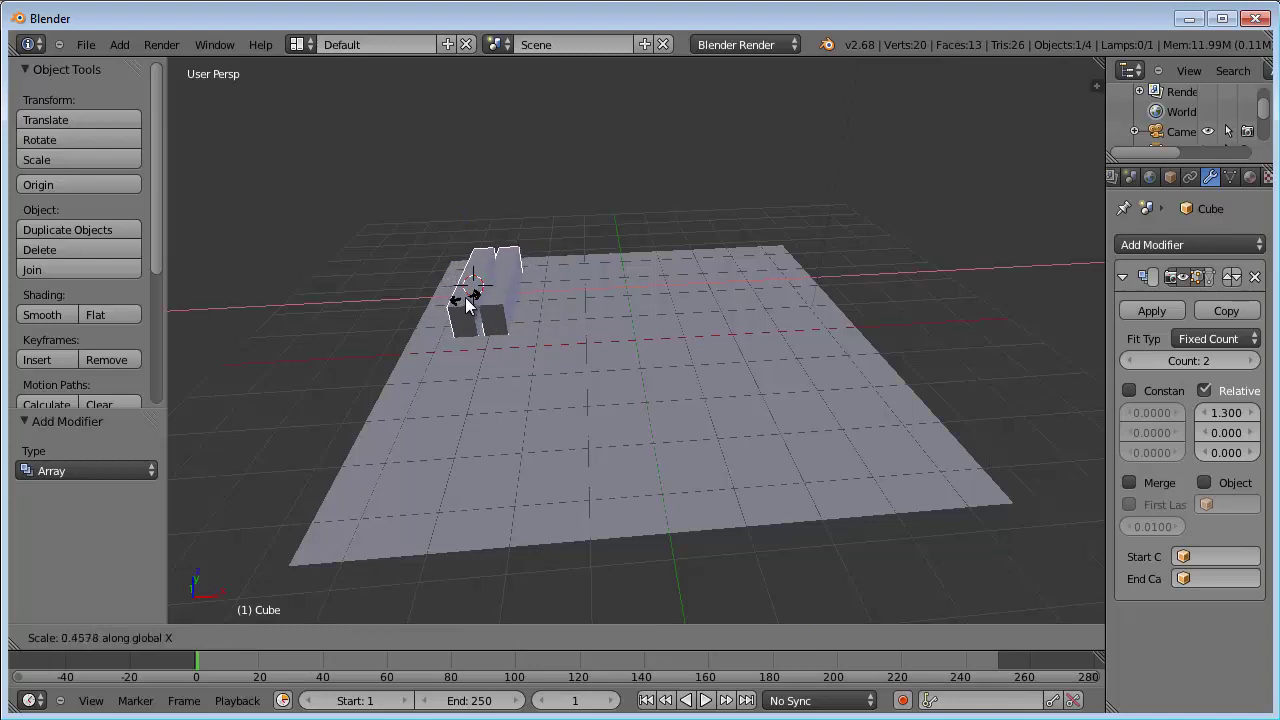
left_click(471, 294)
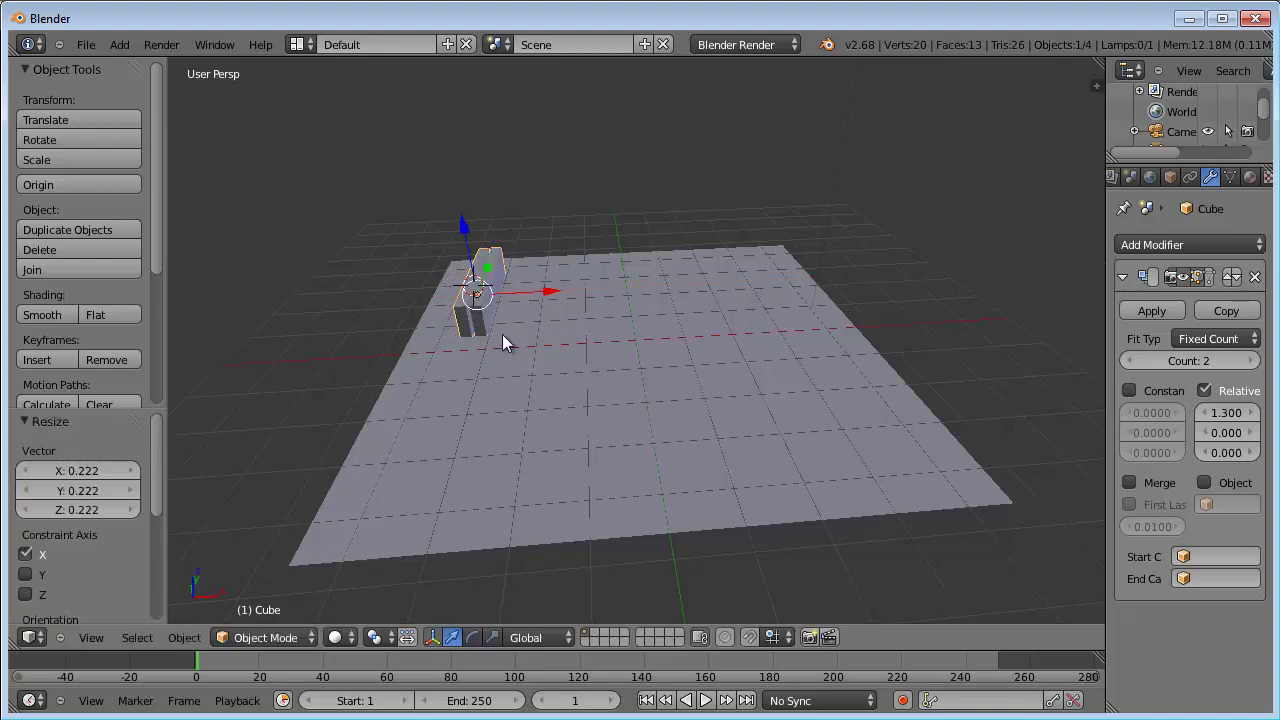
left_click(1251, 361)
left_click(1251, 361)
left_click(1251, 361)
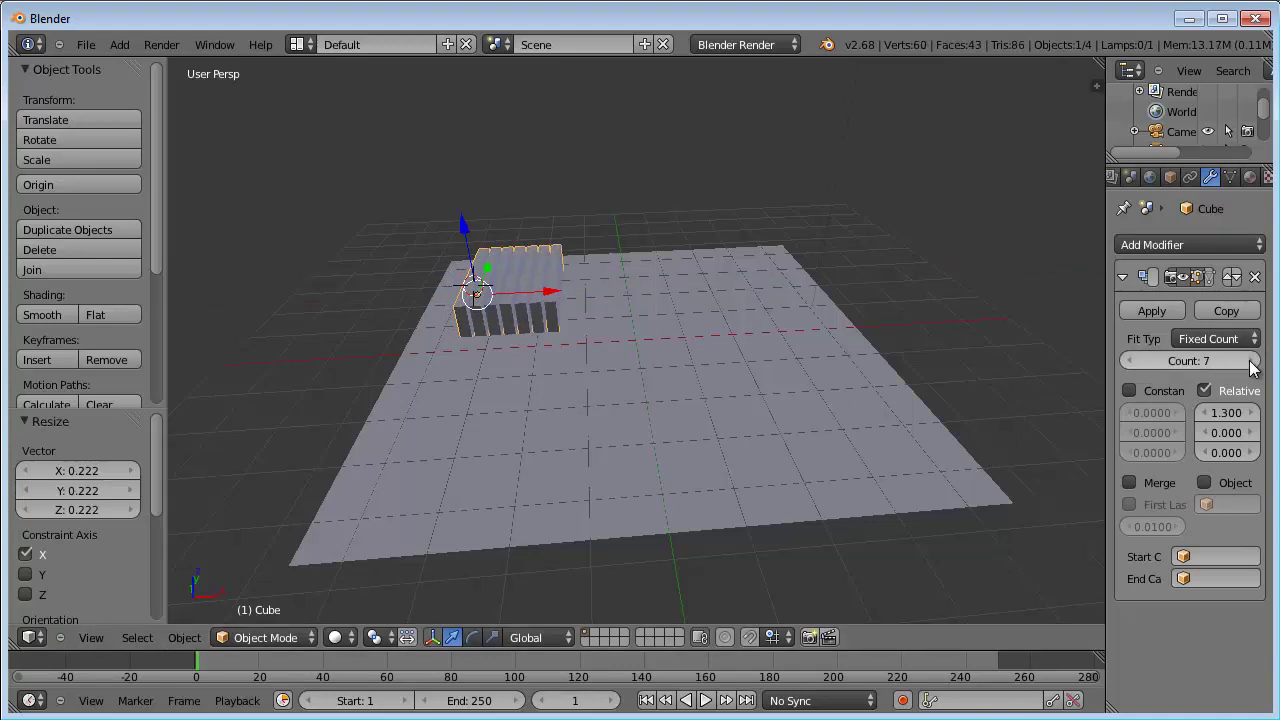
left_click(1251, 361)
left_click(1251, 361)
left_click(1251, 361)
left_click(1251, 361)
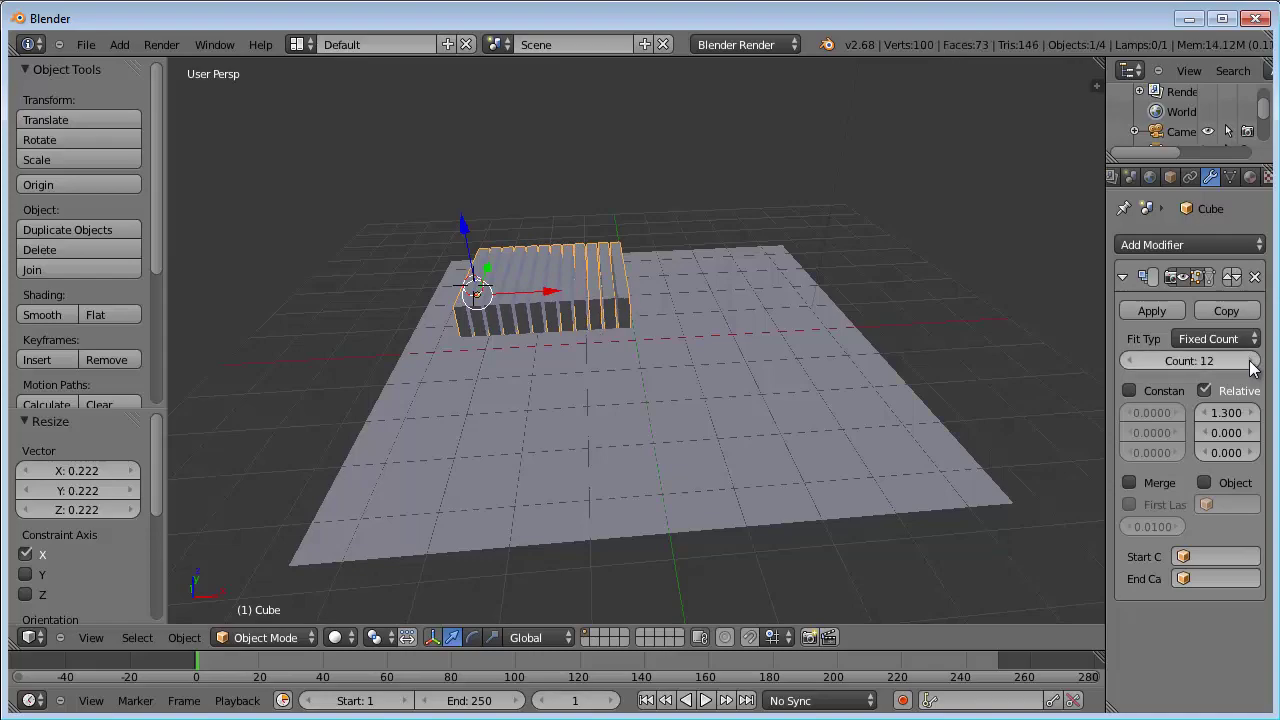
left_click(1251, 361)
Step: Orbit to a higher view over the row of slats
mouse_move(598, 353)
middle_mouse_down()
mouse_move(603, 425)
mouse_move(716, 446)
mouse_move(807, 392)
mouse_move(894, 371)
mouse_move(991, 380)
mouse_move(906, 423)
mouse_move(791, 392)
middle_mouse_up()
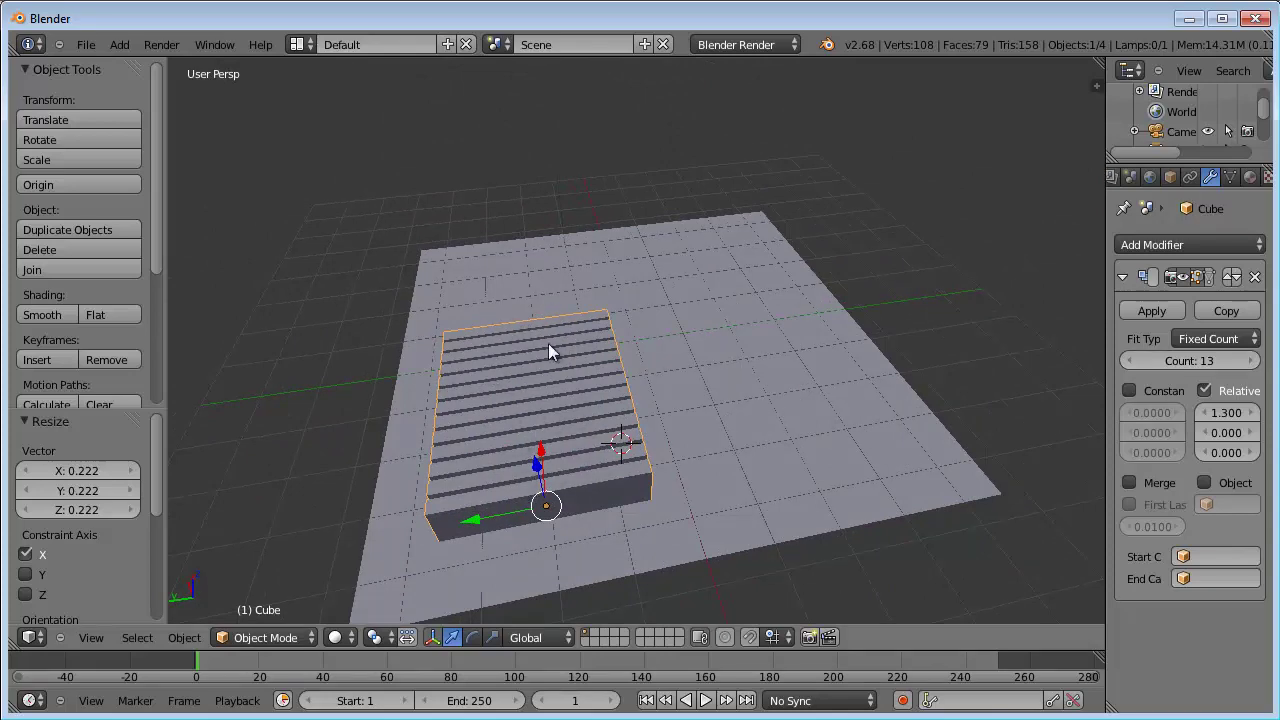
mouse_move(509, 366)
middle_mouse_down()
mouse_move(699, 451)
mouse_move(551, 371)
middle_mouse_up()
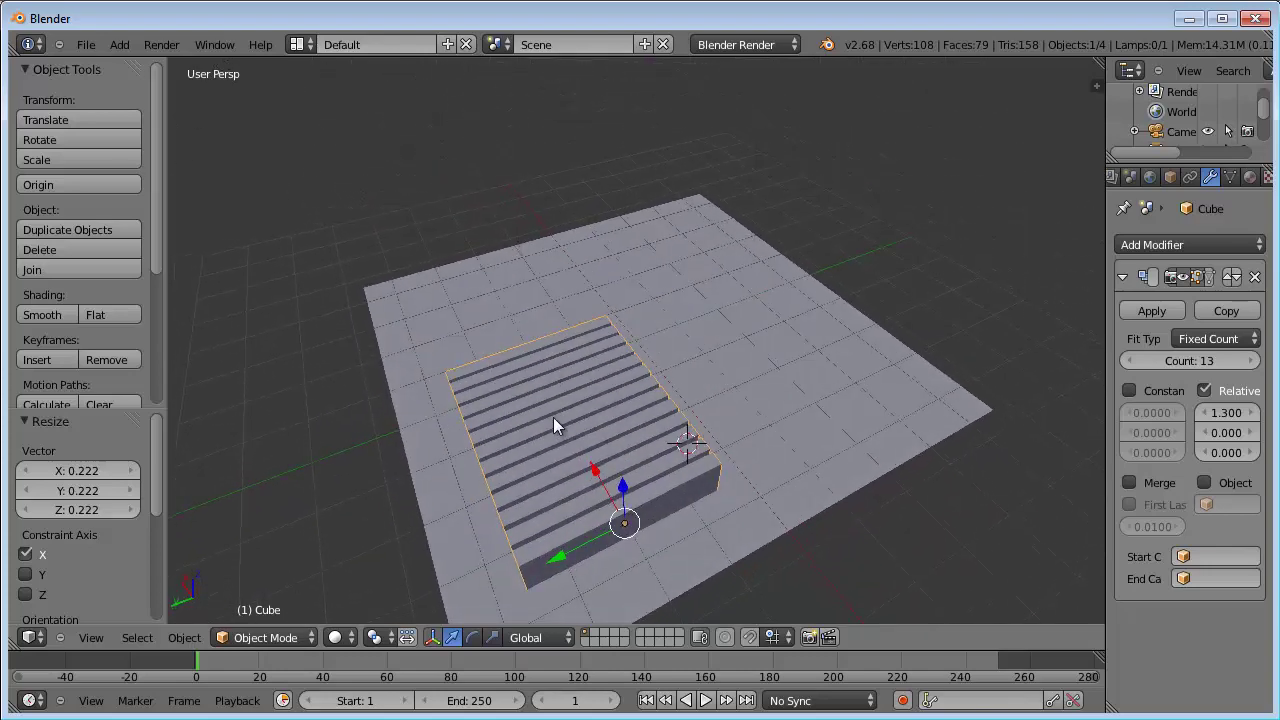
key("shift+a")
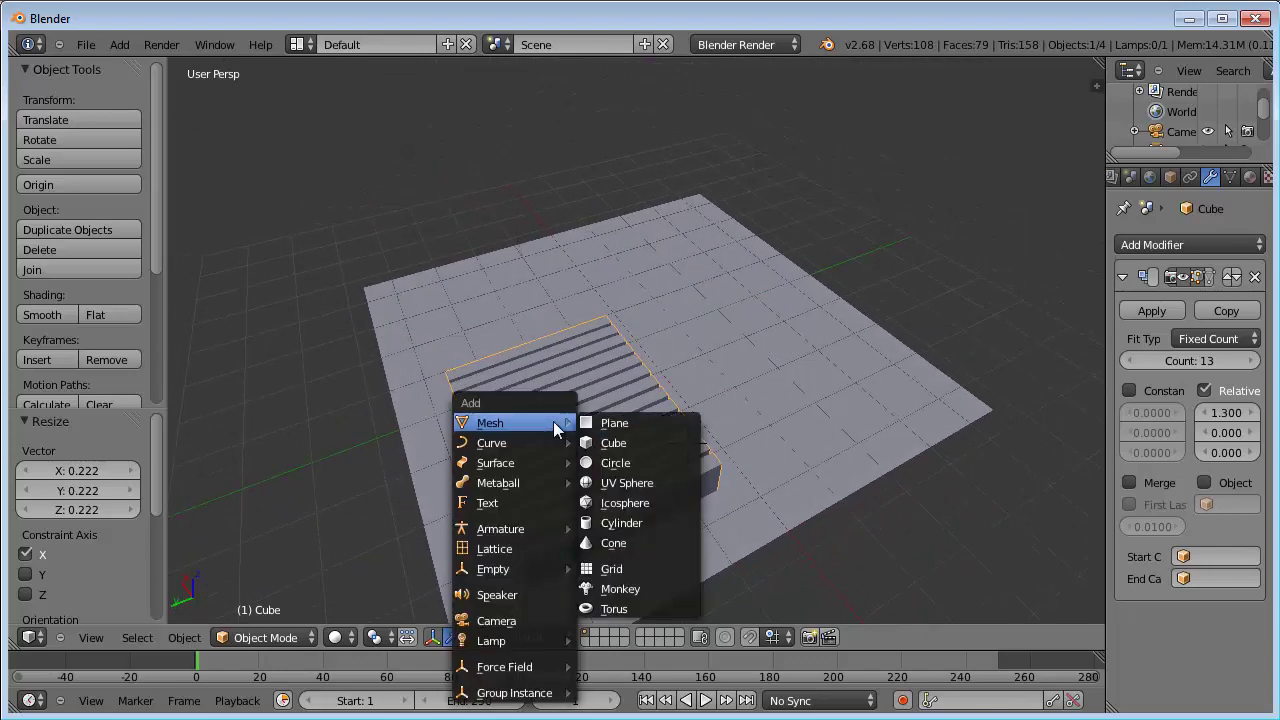
Step: Add a cylinder rotated 90° on Y and sink it halfway into the plane
left_click(617, 522)
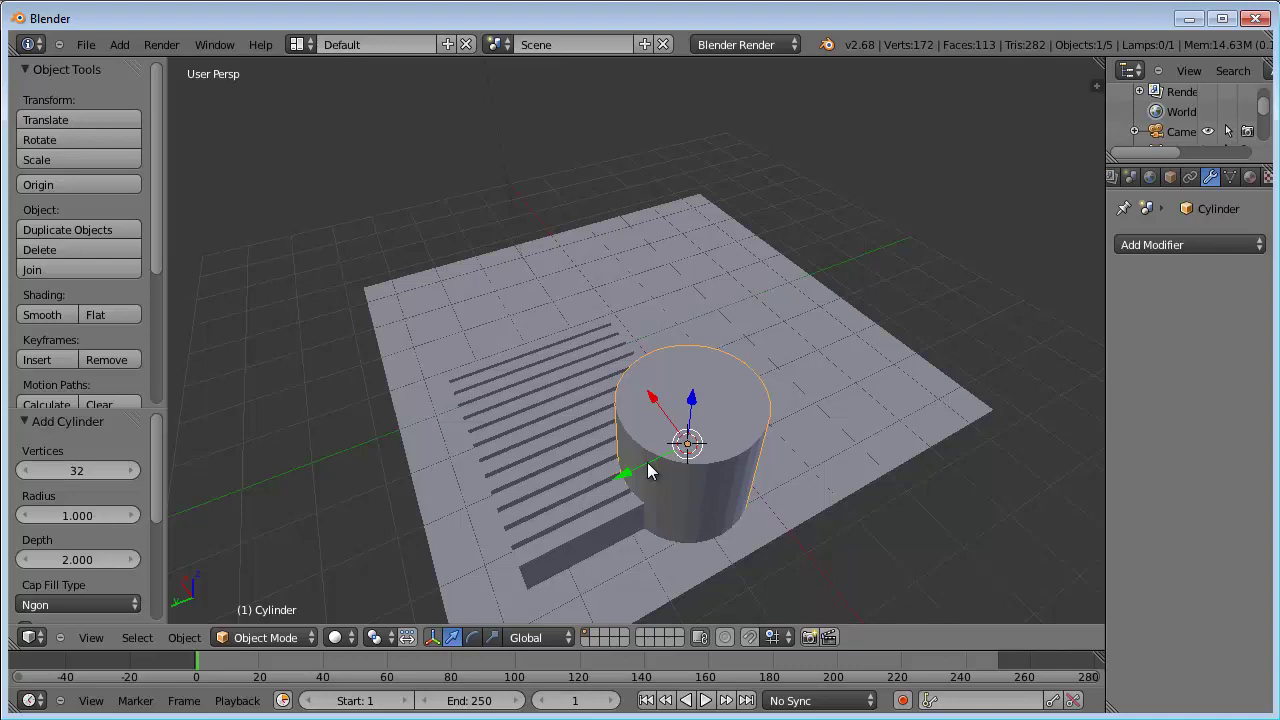
type("ry9")
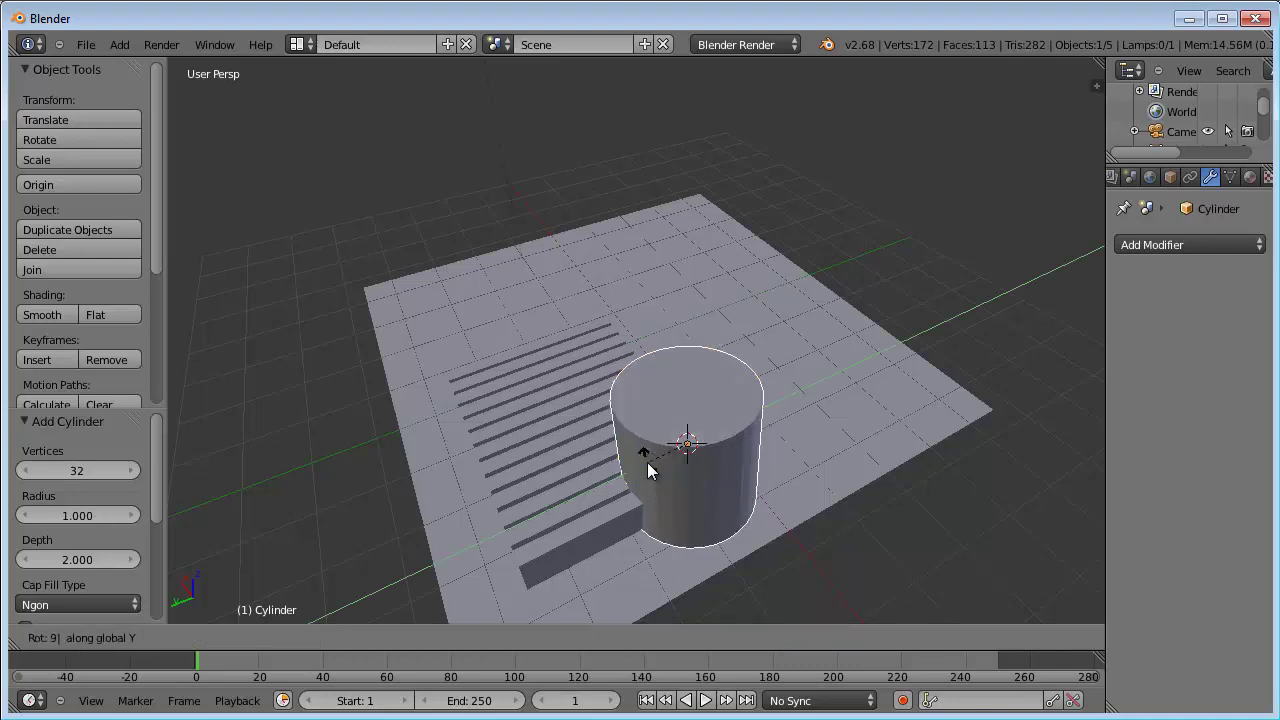
type("0")
key("Return")
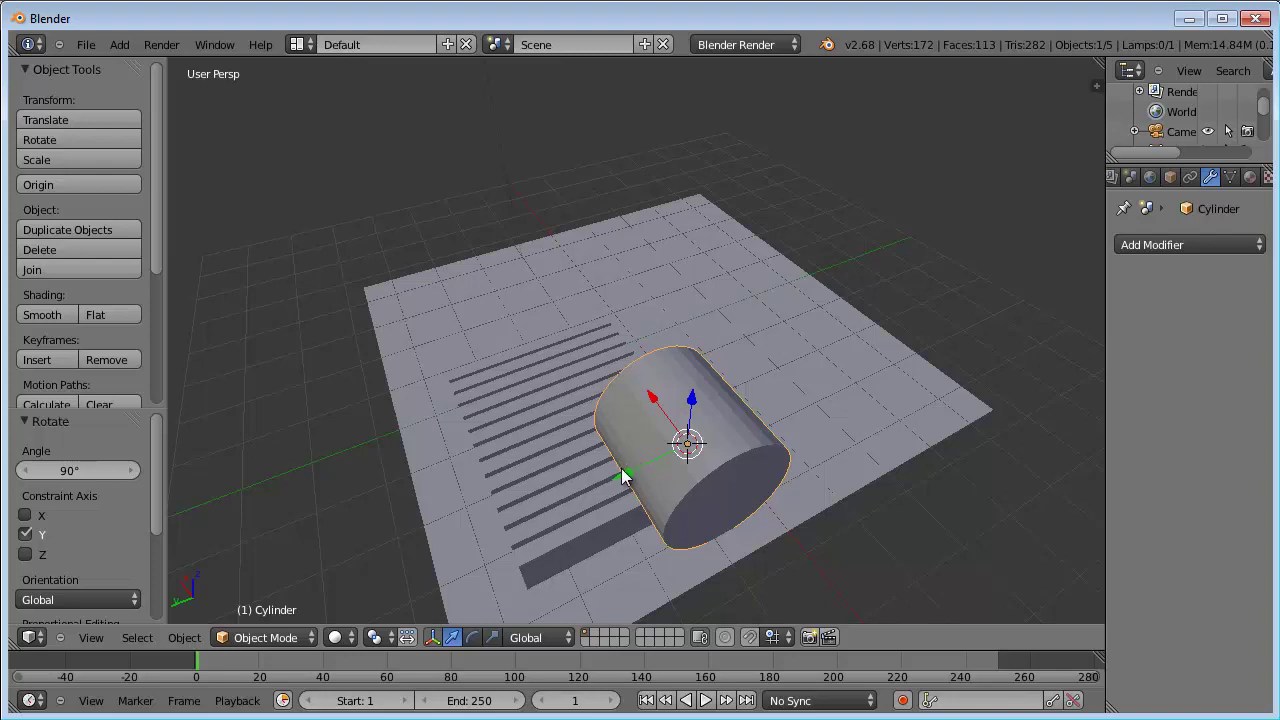
left_click_drag(621, 472, 538, 490)
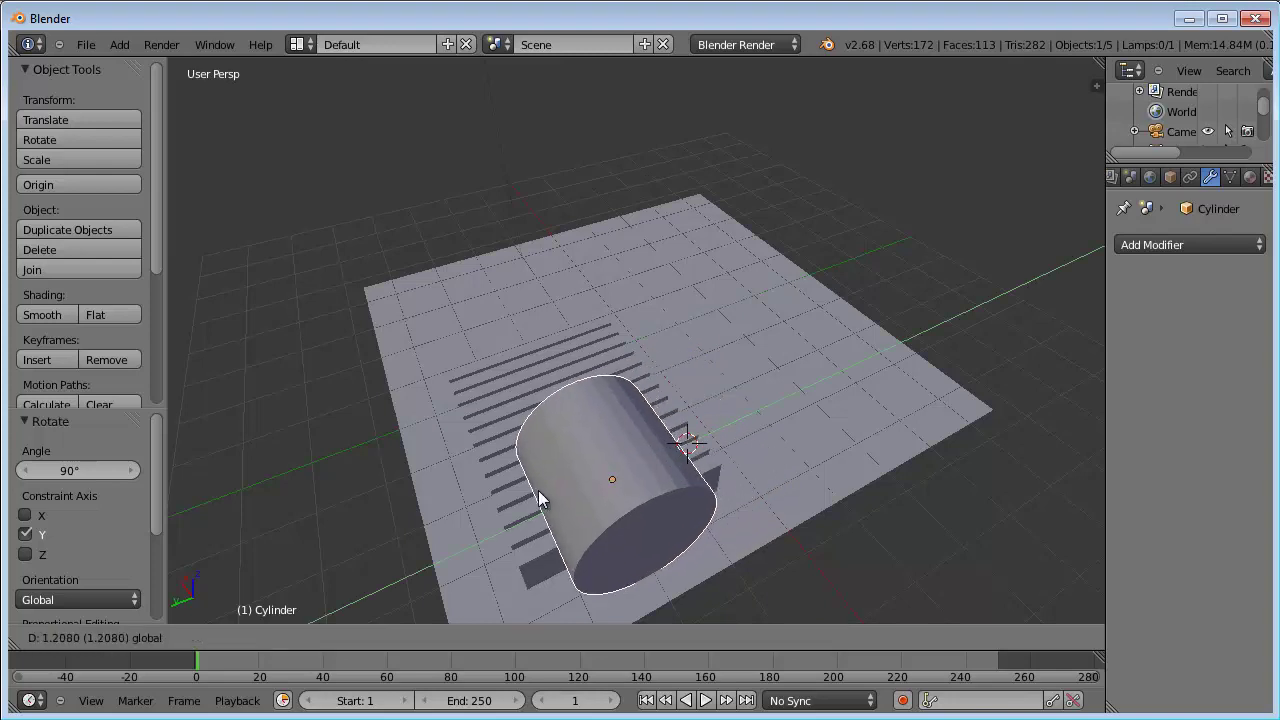
left_click_drag(610, 445, 608, 483)
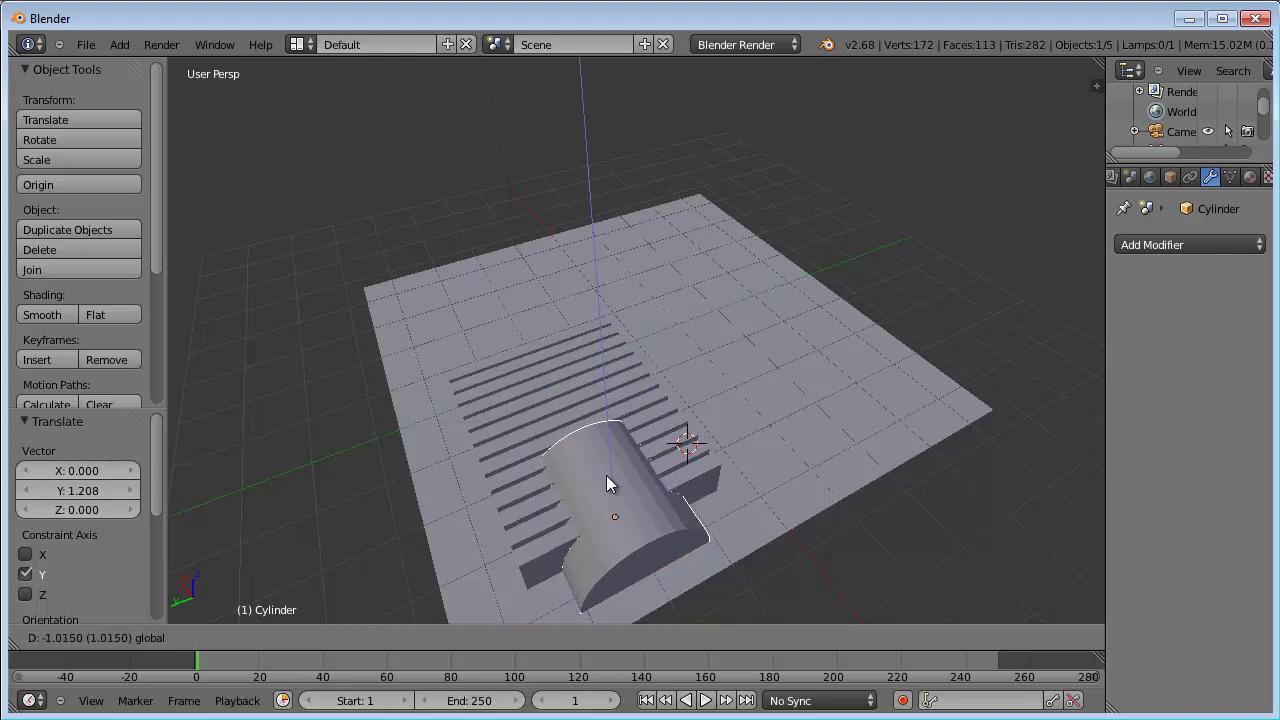
left_click_drag(586, 472, 565, 449)
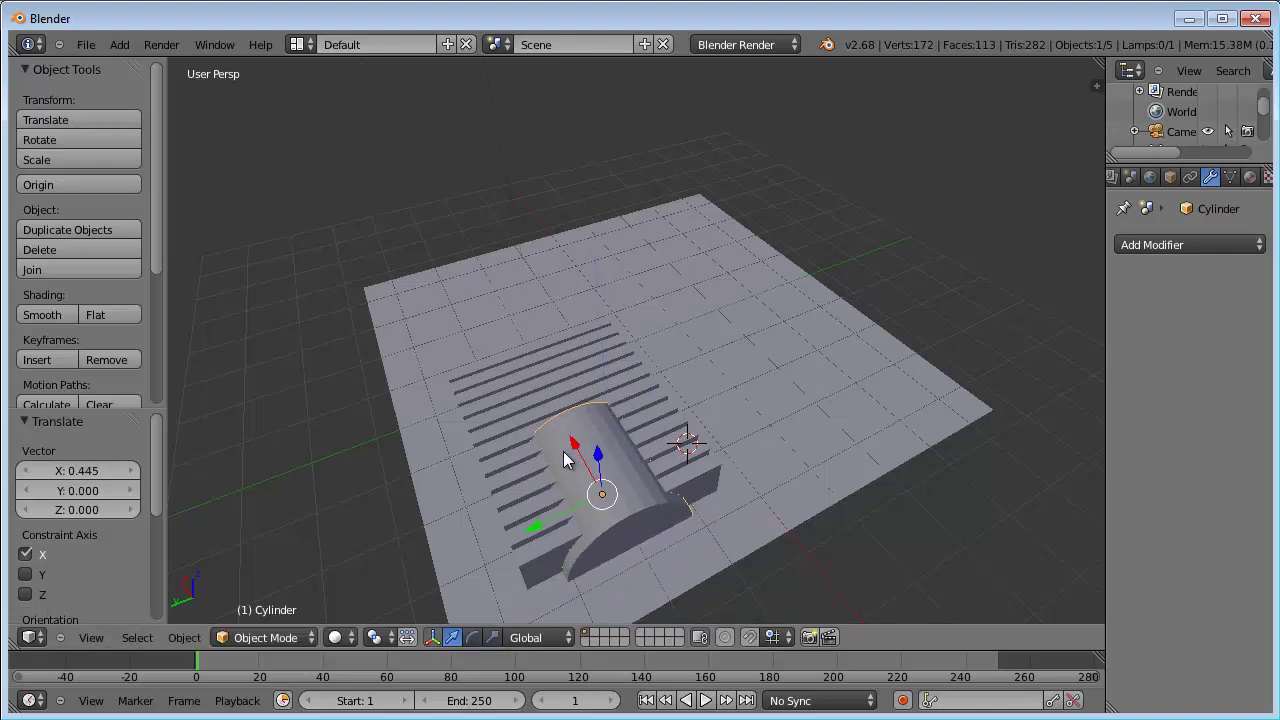
Step: Stretch the cylinder to 2.519 along X and shift it 1.285 along X
key("s")
key("x")
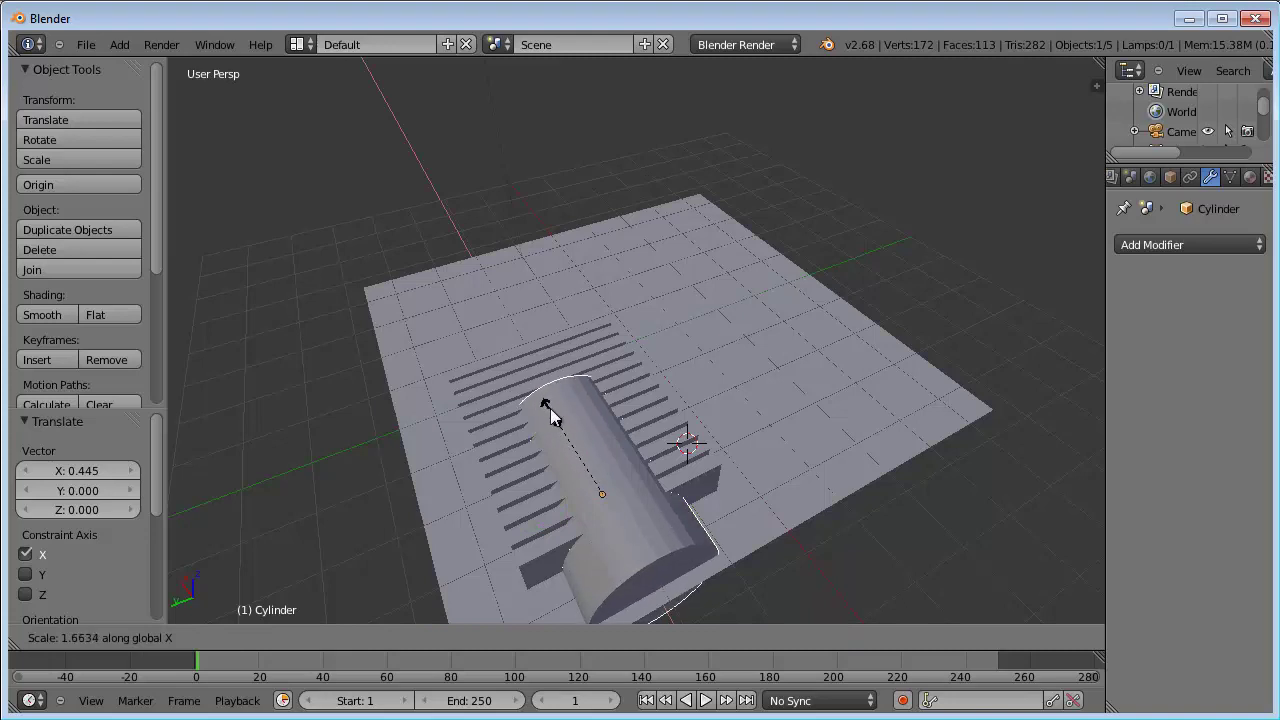
left_click(513, 378)
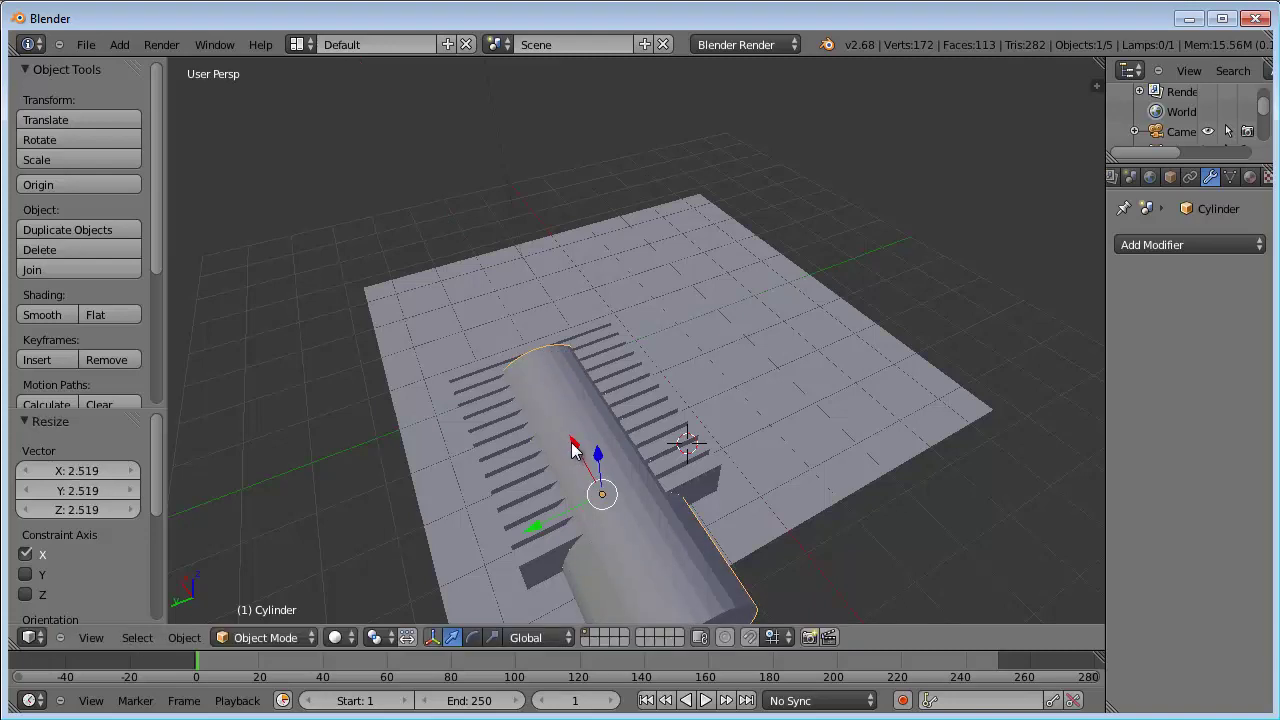
left_click_drag(573, 450, 531, 396)
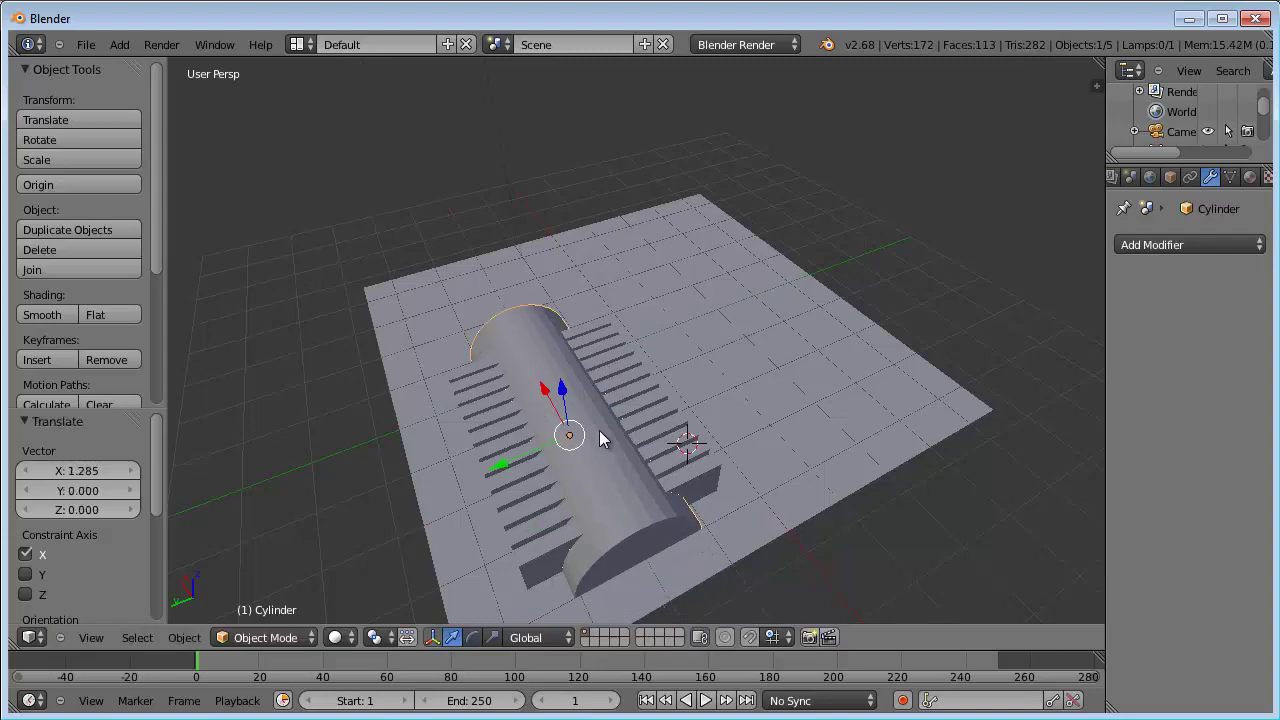
mouse_move(599, 430)
middle_mouse_down()
mouse_move(611, 492)
mouse_move(535, 472)
mouse_move(485, 428)
mouse_move(468, 448)
middle_mouse_up()
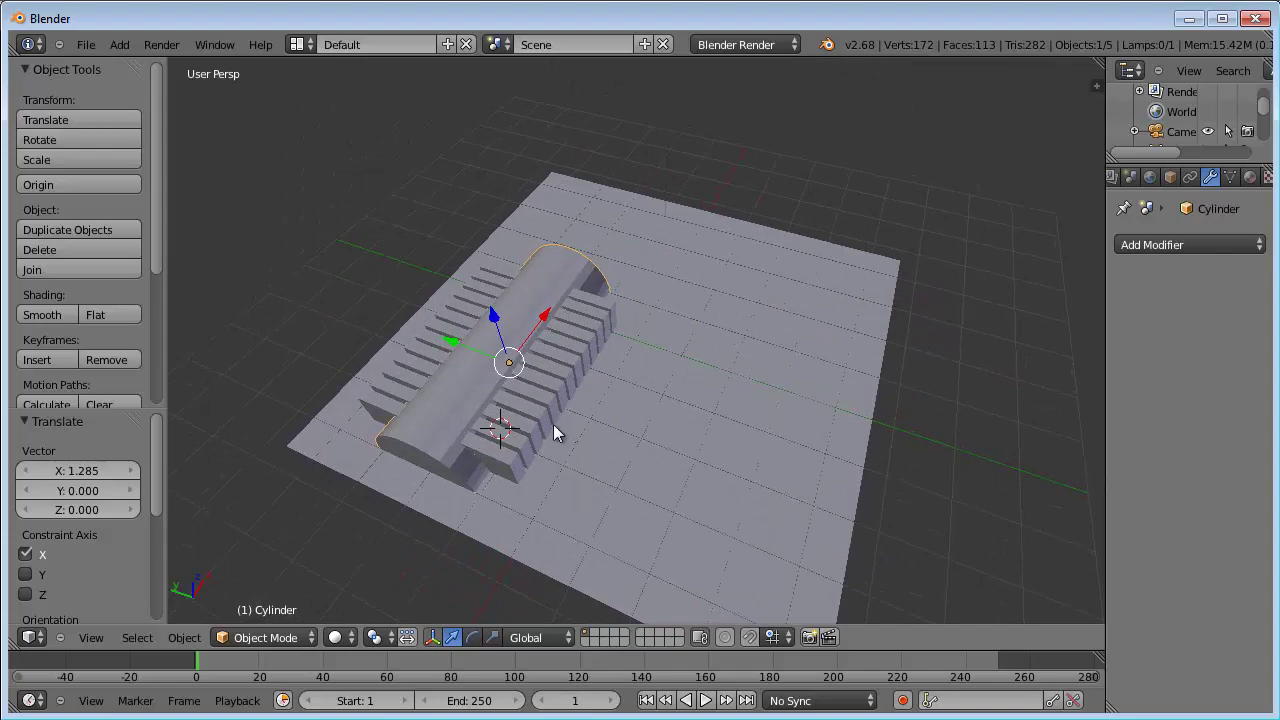
mouse_move(553, 424)
middle_mouse_down()
mouse_move(623, 489)
mouse_move(670, 484)
mouse_move(671, 392)
mouse_move(757, 386)
mouse_move(750, 372)
mouse_move(634, 385)
middle_mouse_up()
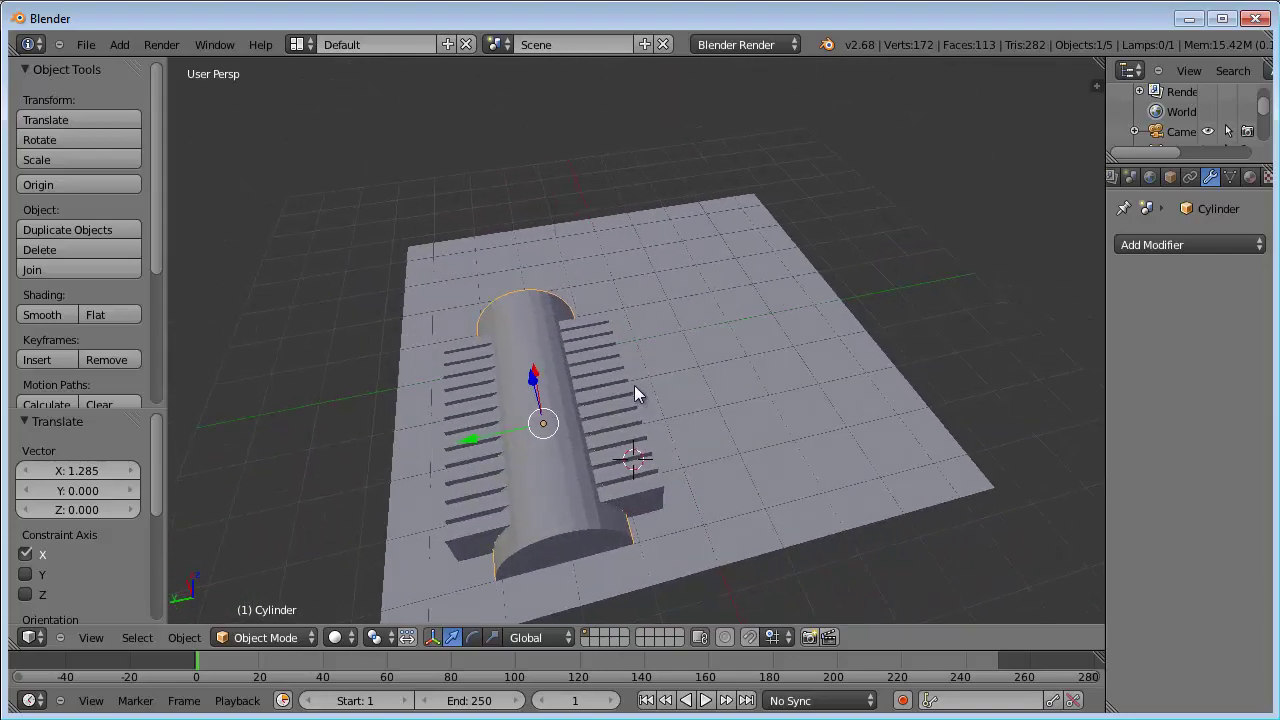
Step: Add an Array modifier to the cylinder with a count of 3
left_click(1165, 246)
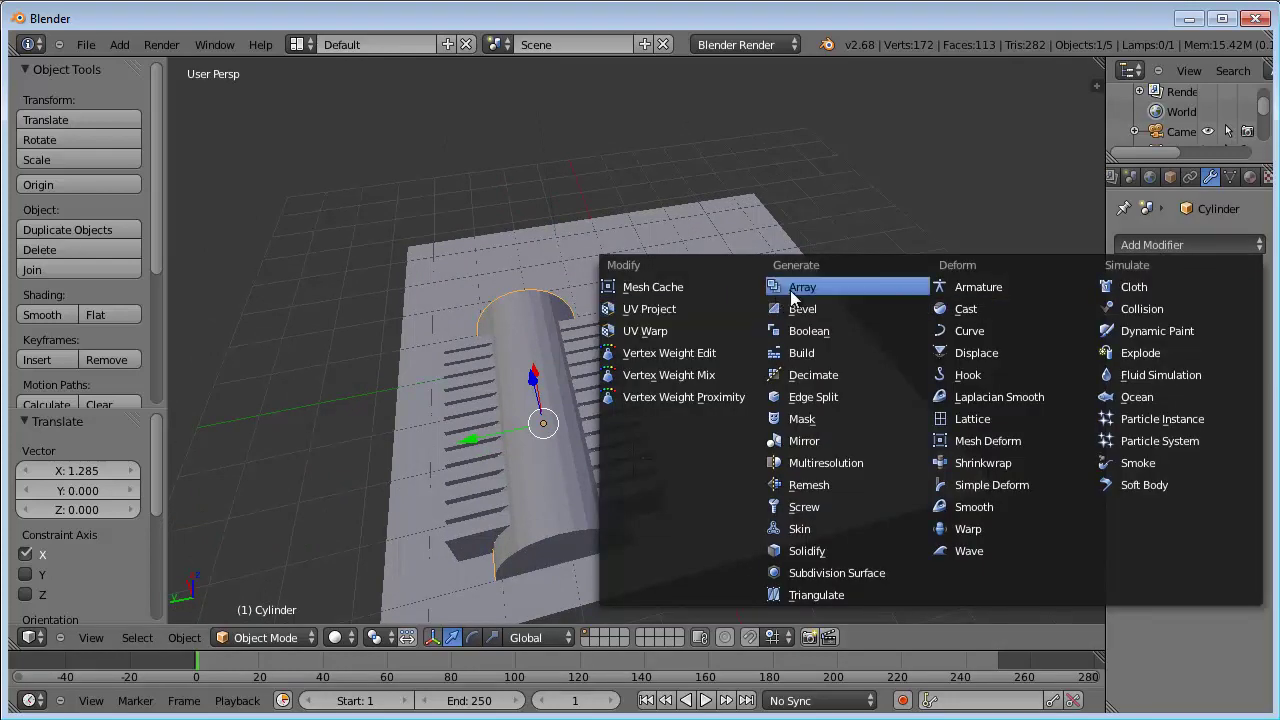
left_click(790, 291)
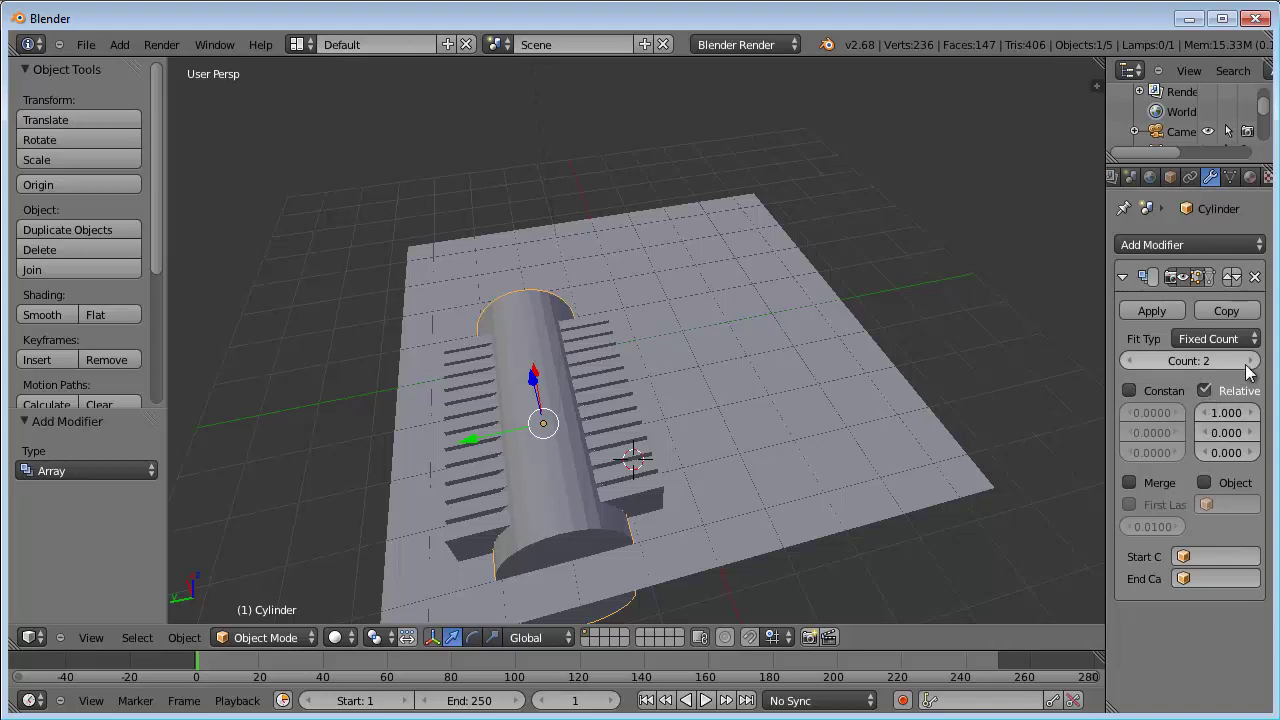
left_click(1250, 361)
mouse_move(885, 553)
middle_mouse_down()
mouse_move(766, 489)
mouse_move(763, 434)
mouse_move(603, 566)
mouse_move(596, 547)
middle_mouse_up()
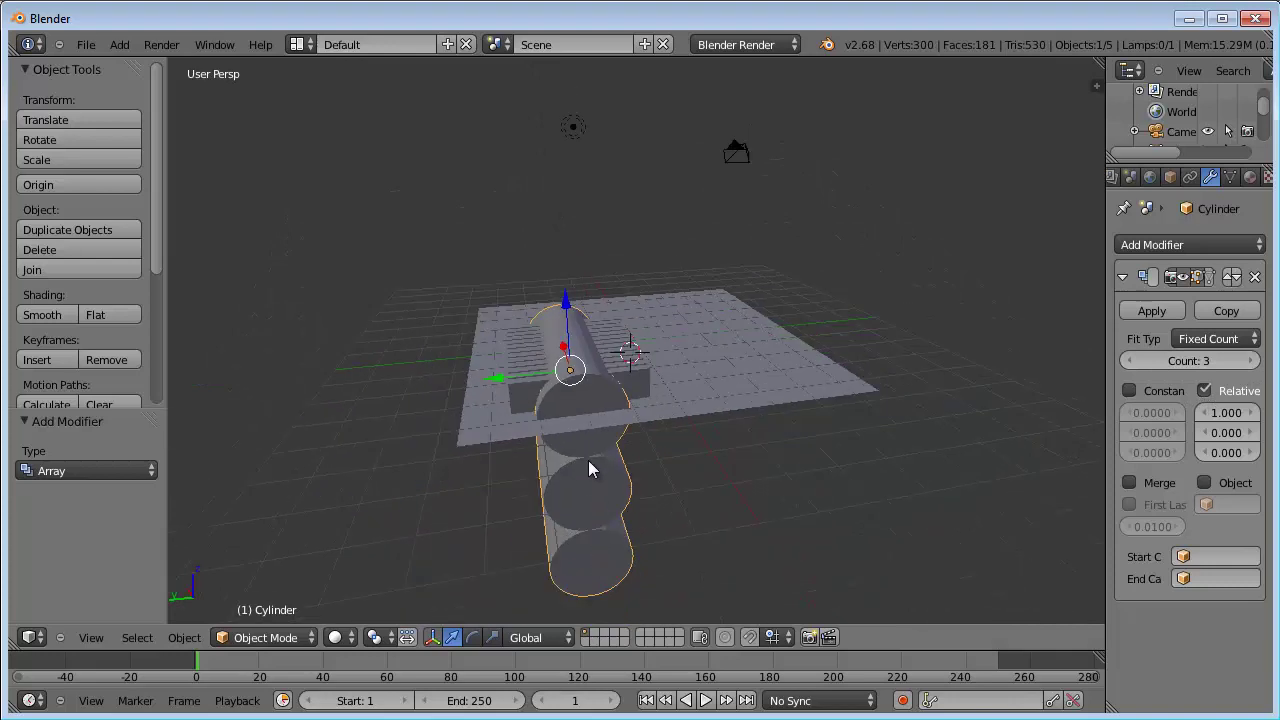
mouse_move(591, 466)
middle_mouse_down()
mouse_move(600, 486)
mouse_move(623, 474)
mouse_move(621, 541)
middle_mouse_up()
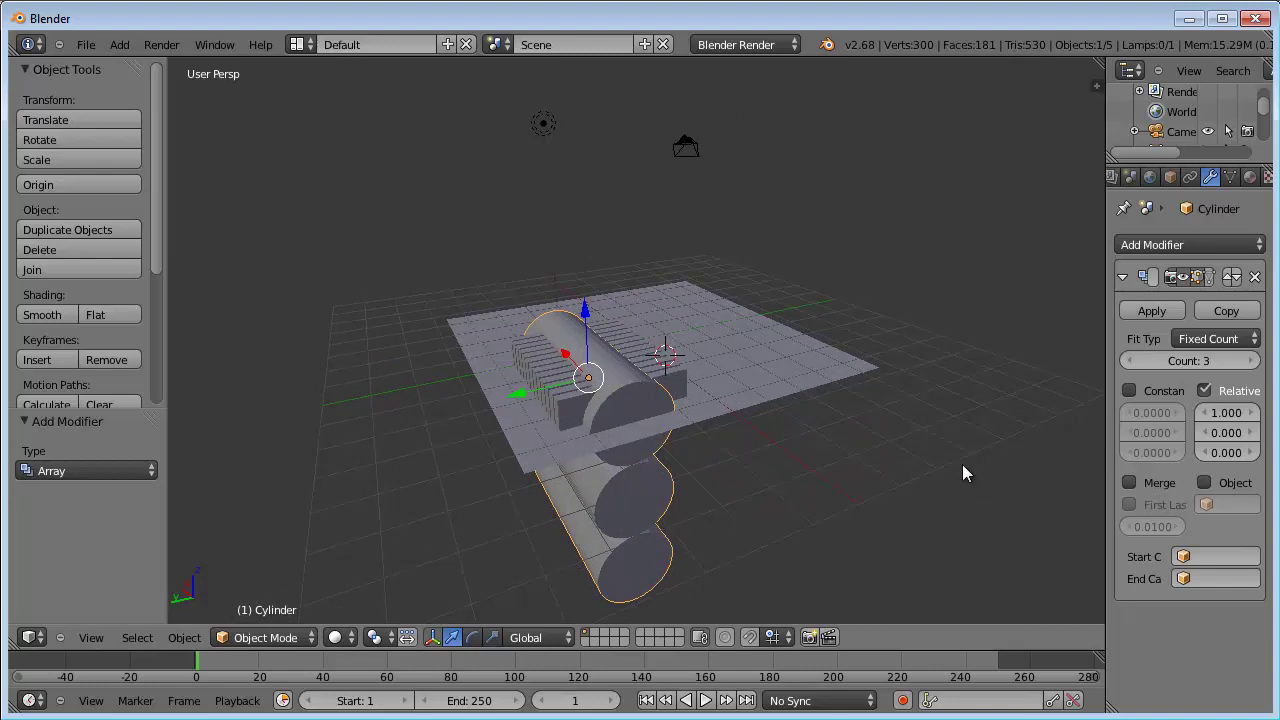
Step: Set the cylinder array's relative offset to X 0, Y -1, Z 0
left_click(1220, 411)
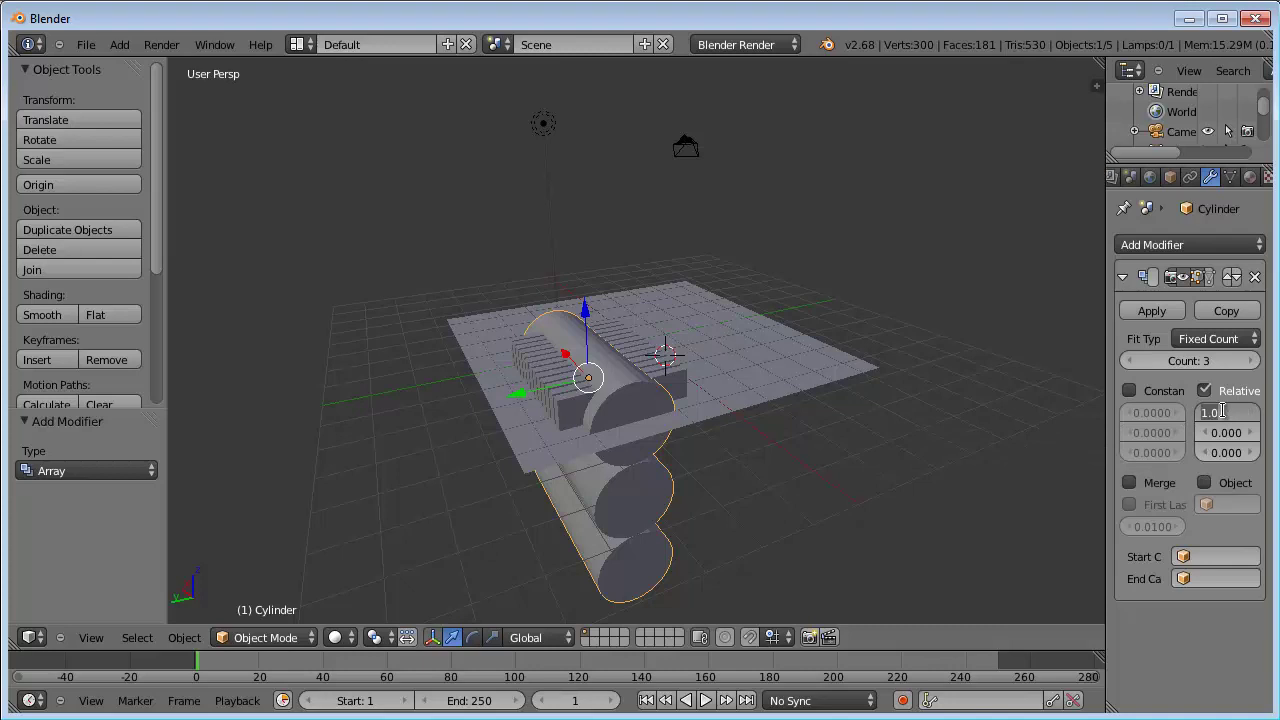
type("0")
key("Tab")
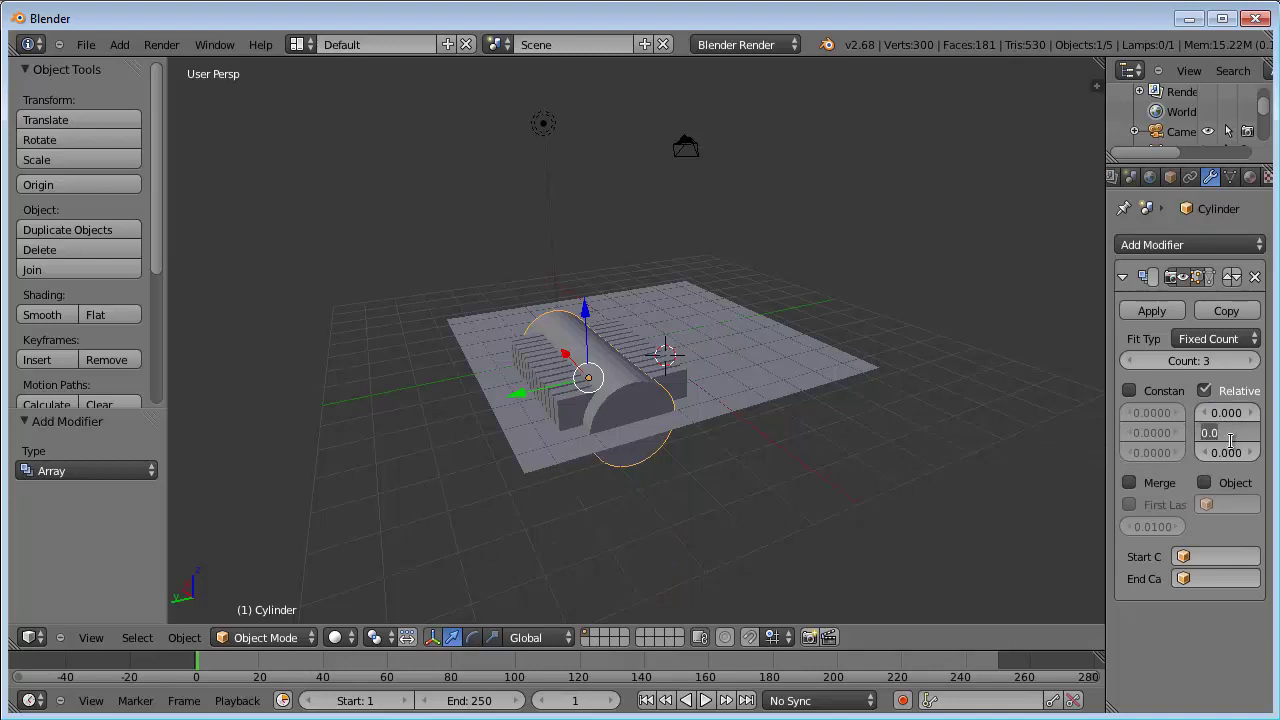
type("1")
key("Tab")
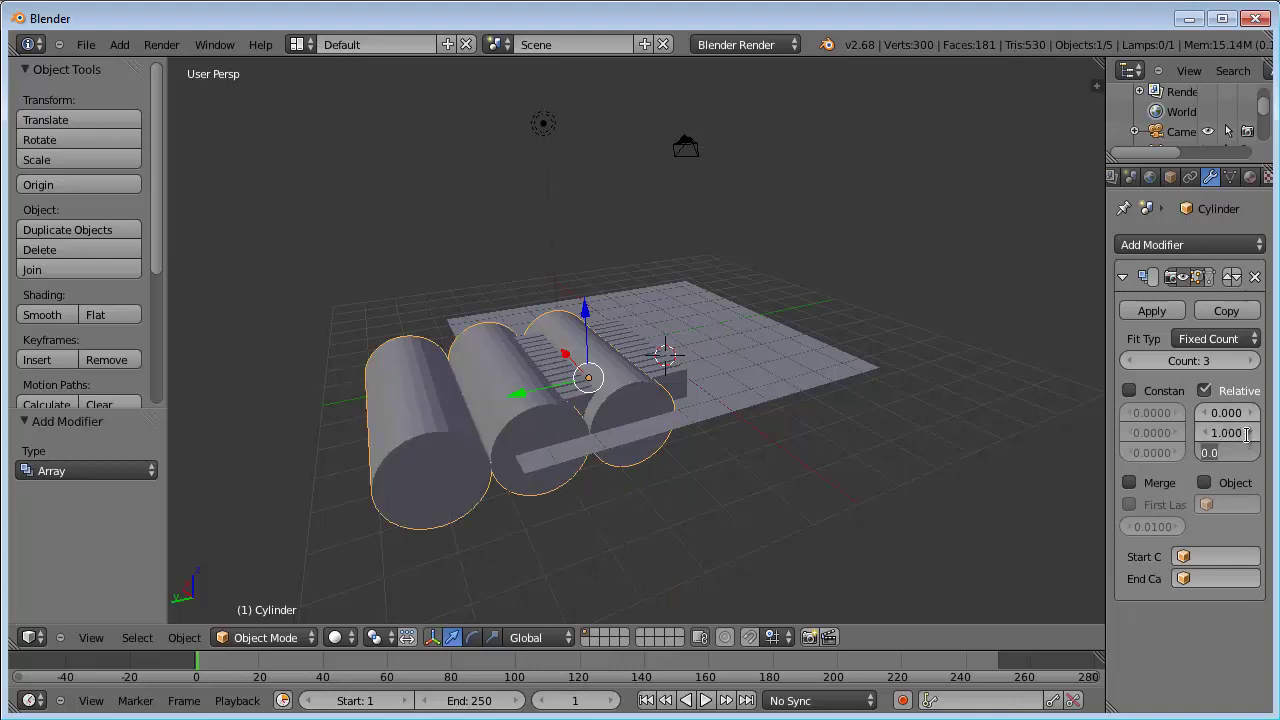
left_click(1244, 434)
left_click(1212, 432)
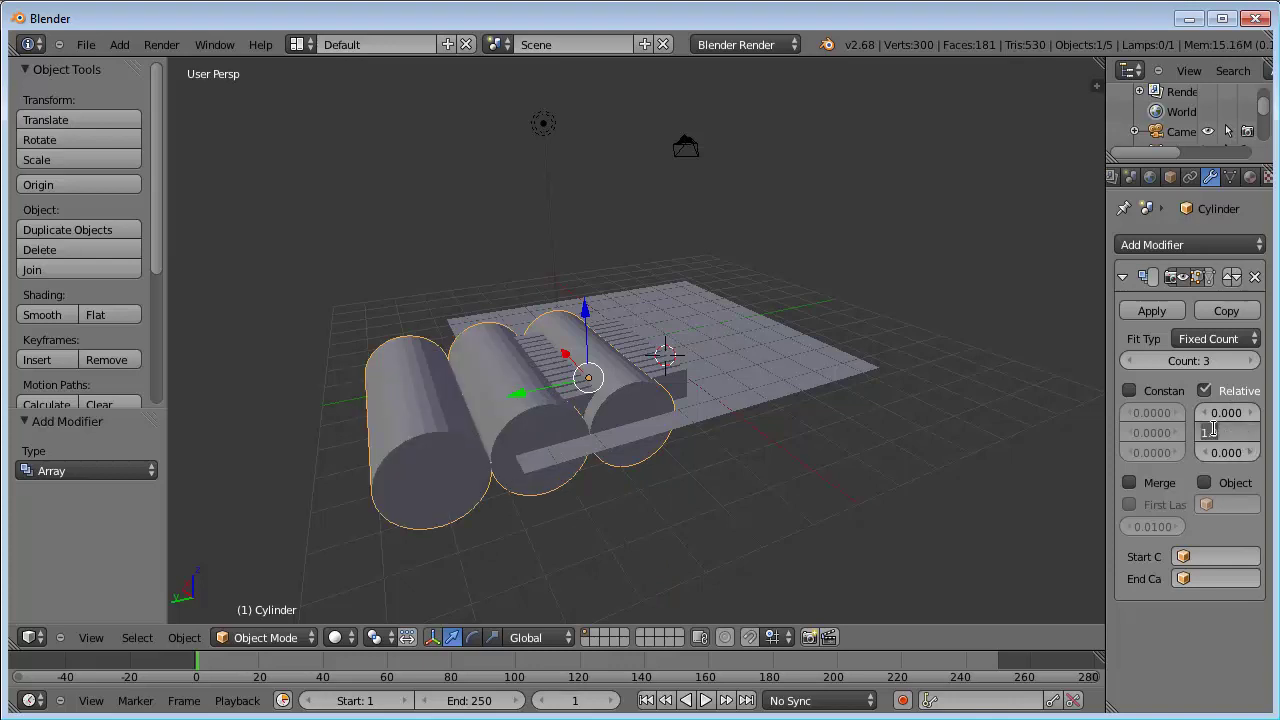
type("-1")
key("Tab")
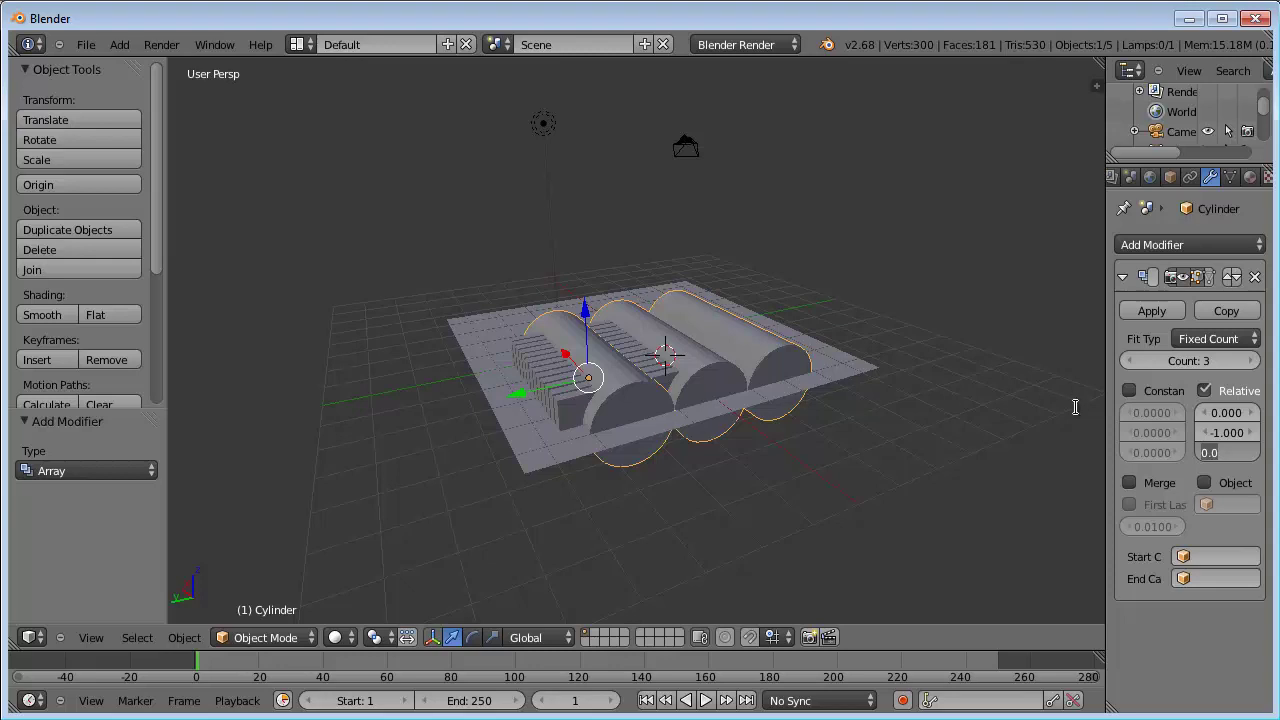
key("Return")
mouse_move(568, 365)
middle_mouse_down()
mouse_move(600, 480)
mouse_move(534, 424)
middle_mouse_up()
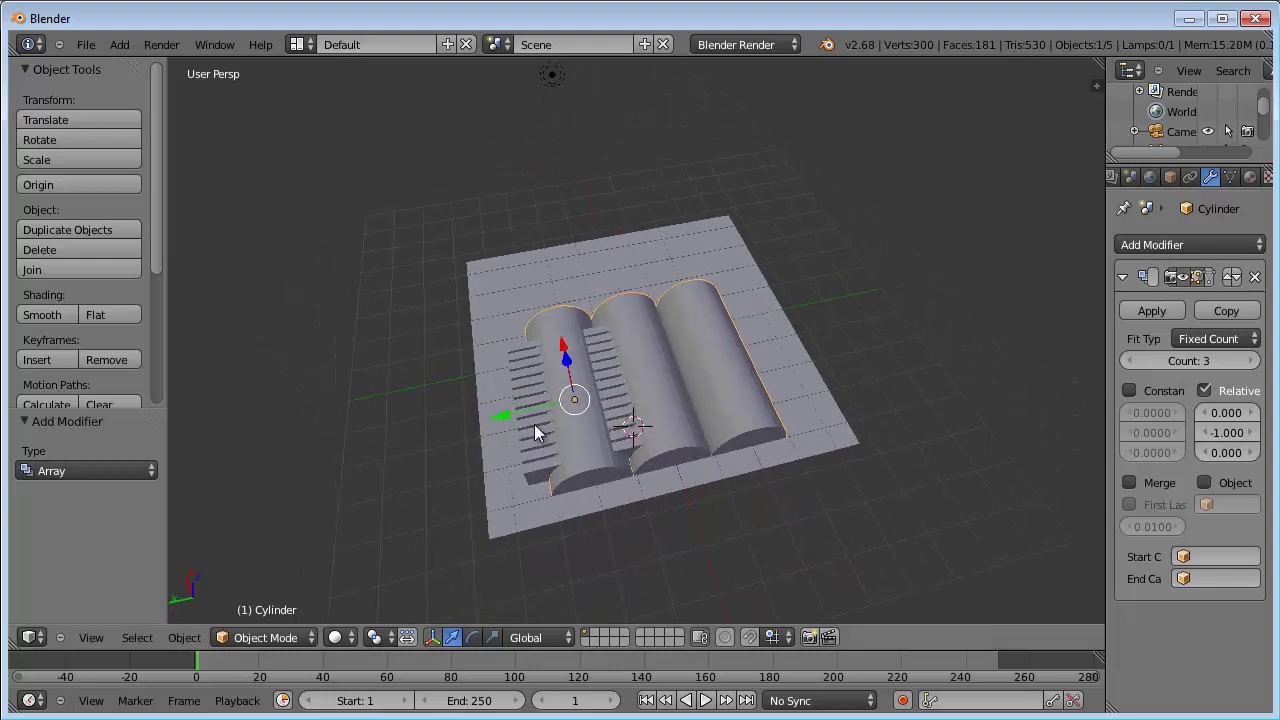
Step: Widen the cylinder array's Y offset to -1.400
left_click(1251, 434)
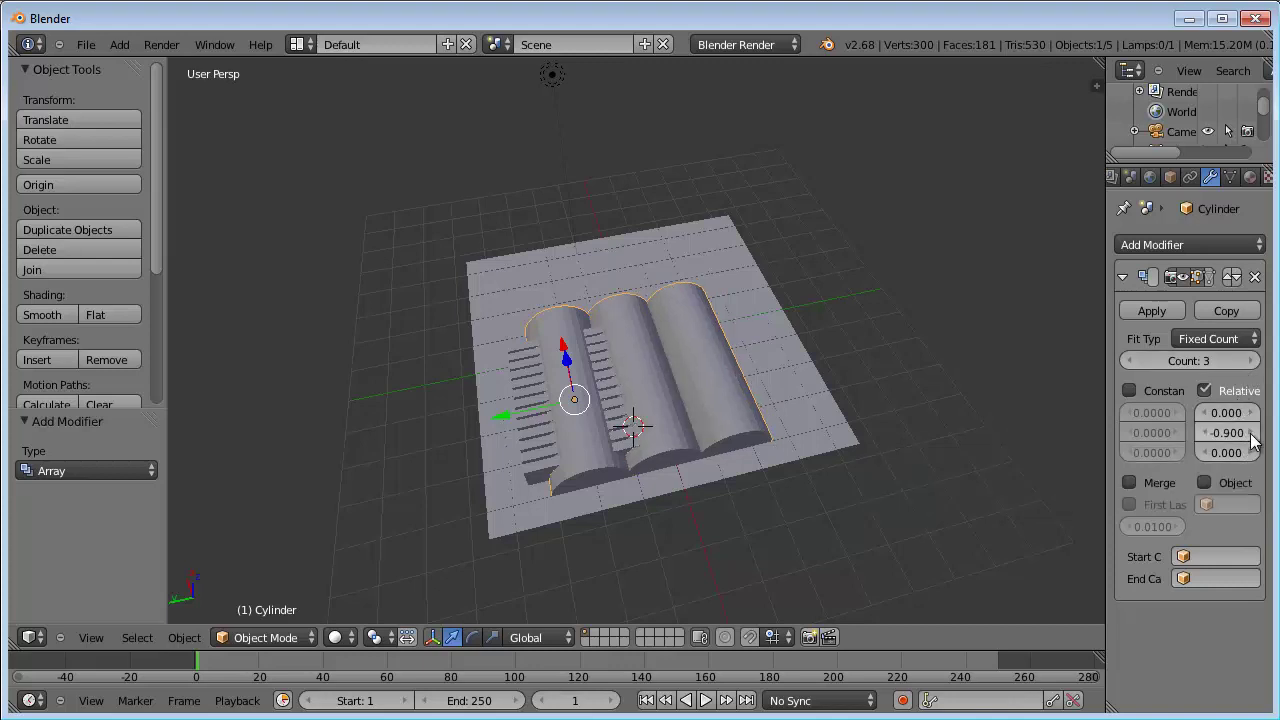
left_click(1205, 432)
left_click(1205, 432)
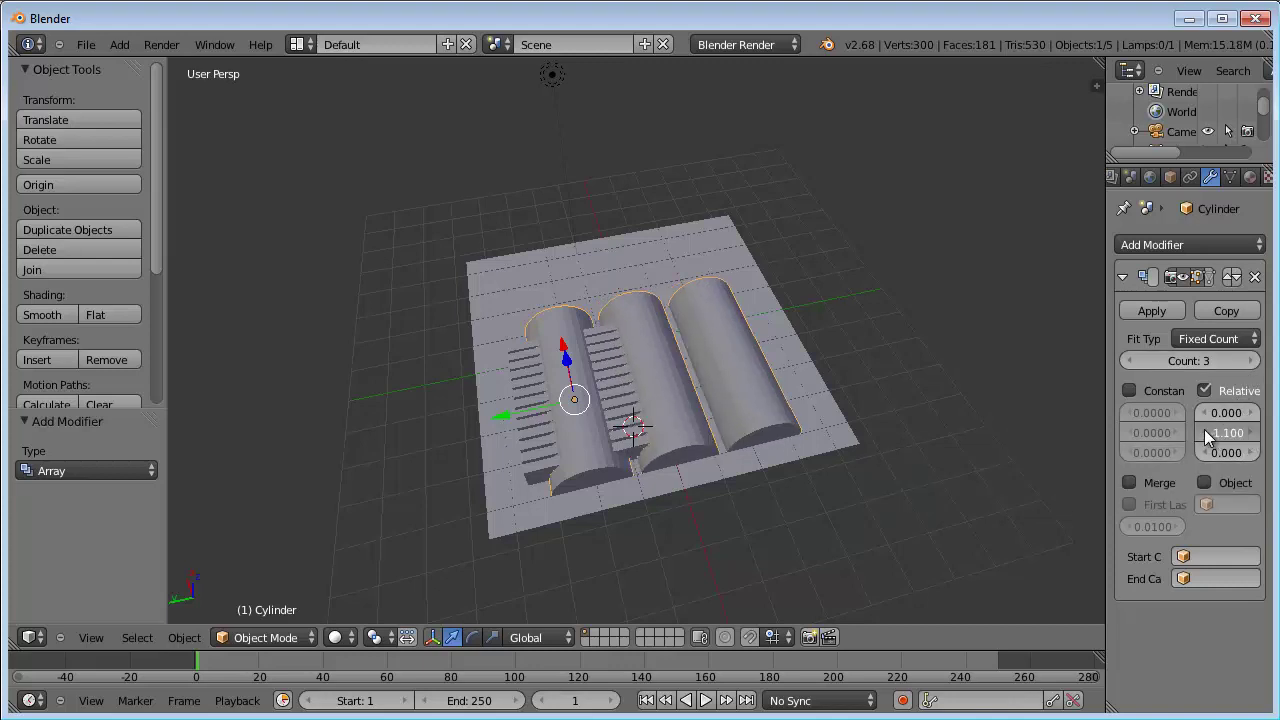
left_click(1205, 432)
left_click(1205, 432)
left_click(1205, 432)
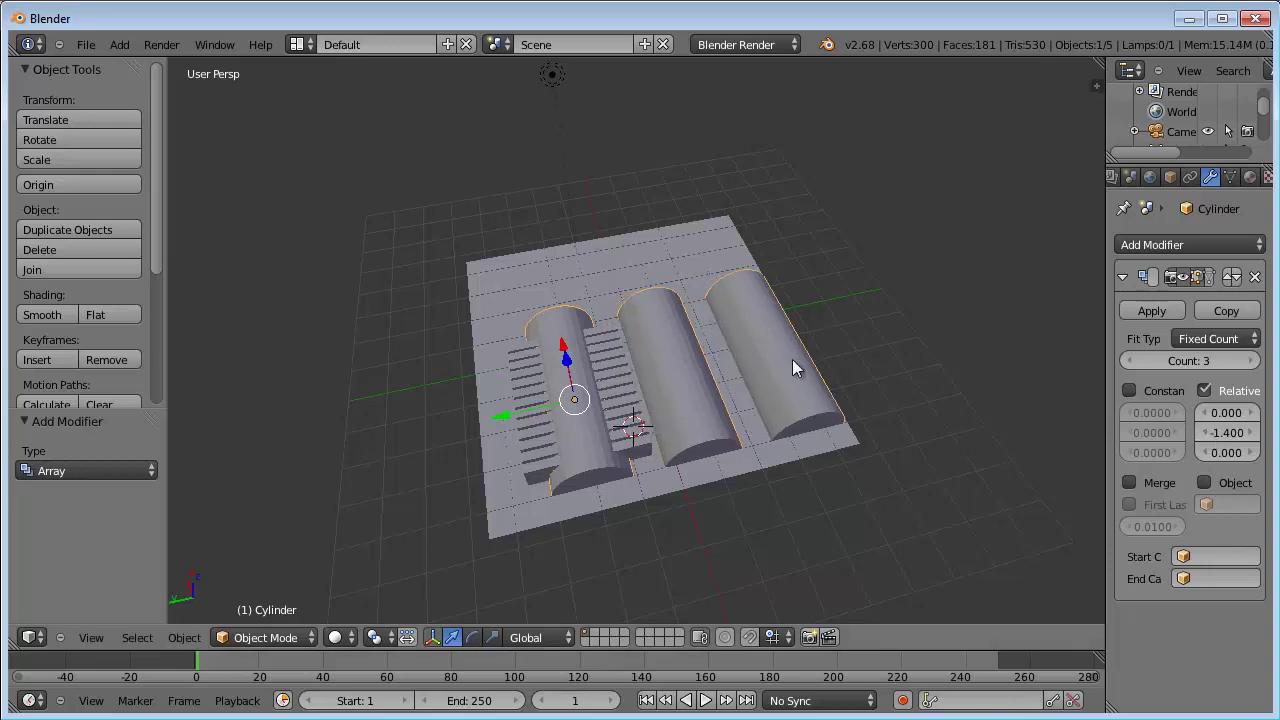
mouse_move(773, 319)
middle_mouse_down()
mouse_move(976, 341)
mouse_move(1028, 412)
mouse_move(528, 330)
middle_mouse_up()
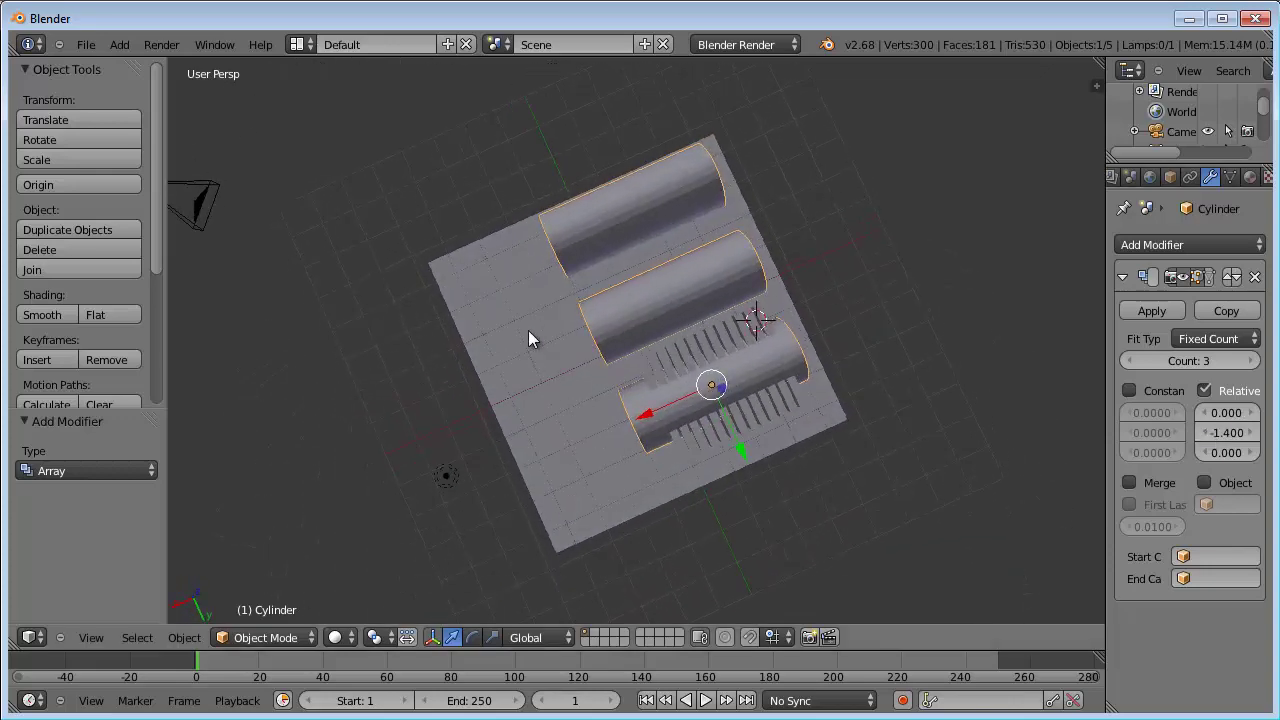
Step: Add a UV sphere near the plane's corner, scale it to 0.611 and sink it -1.061 along Z
left_click(484, 283)
key("shift+a")
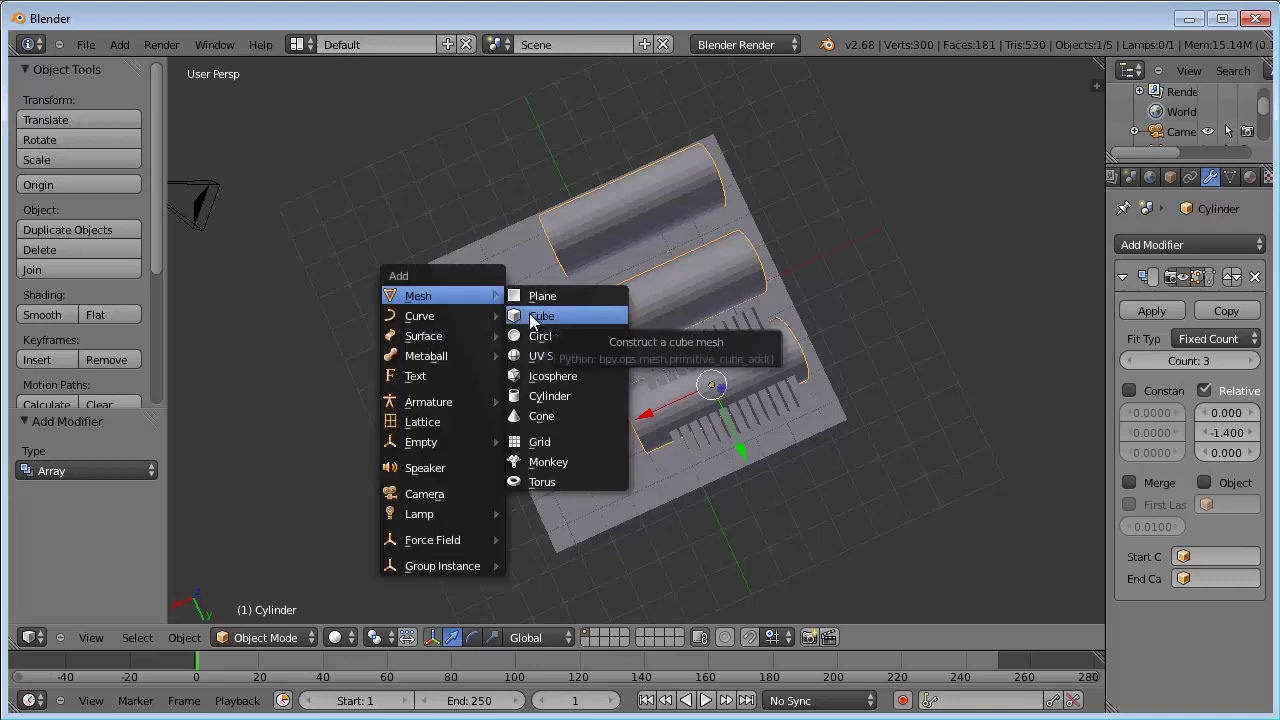
left_click(538, 355)
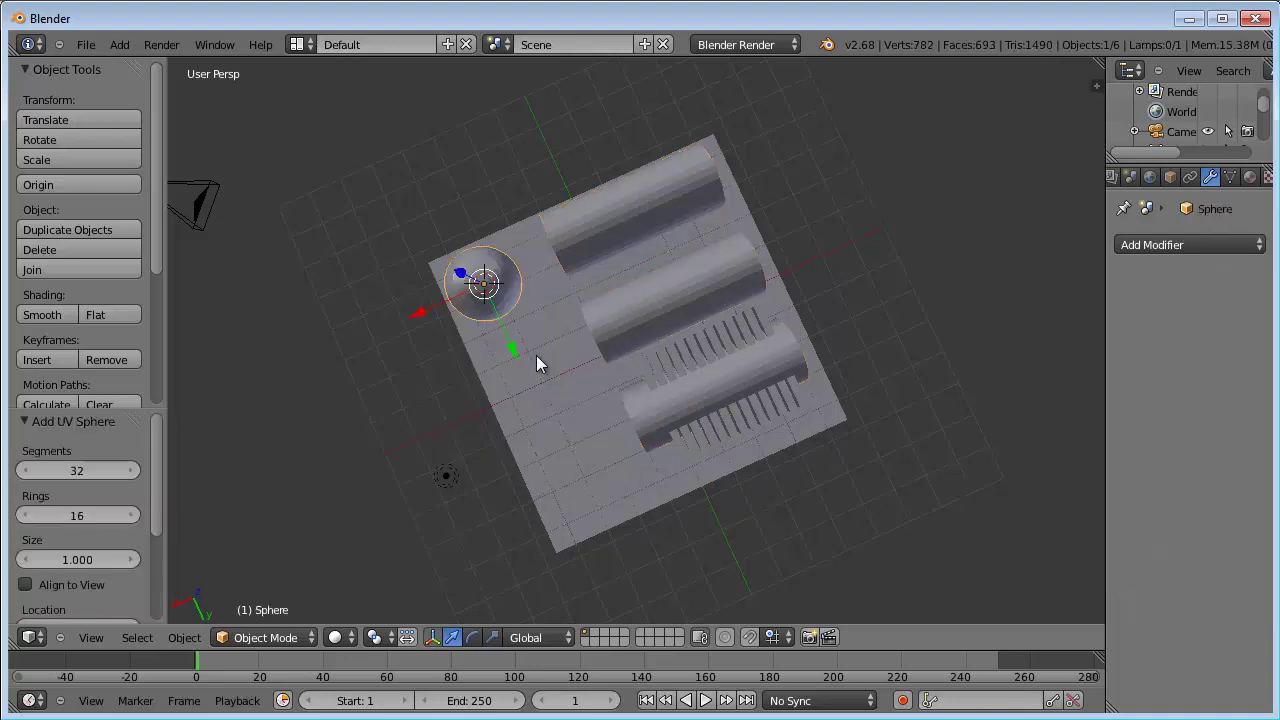
middle_click_drag(516, 367, 600, 254)
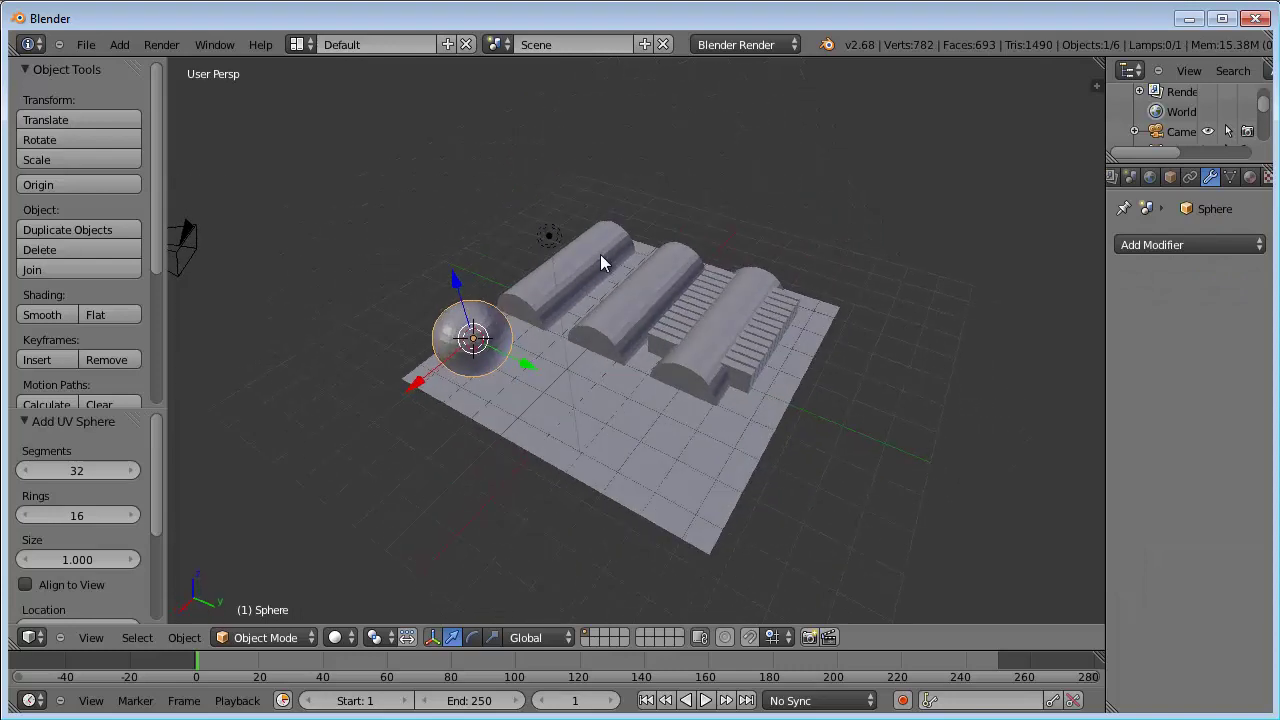
key("s")
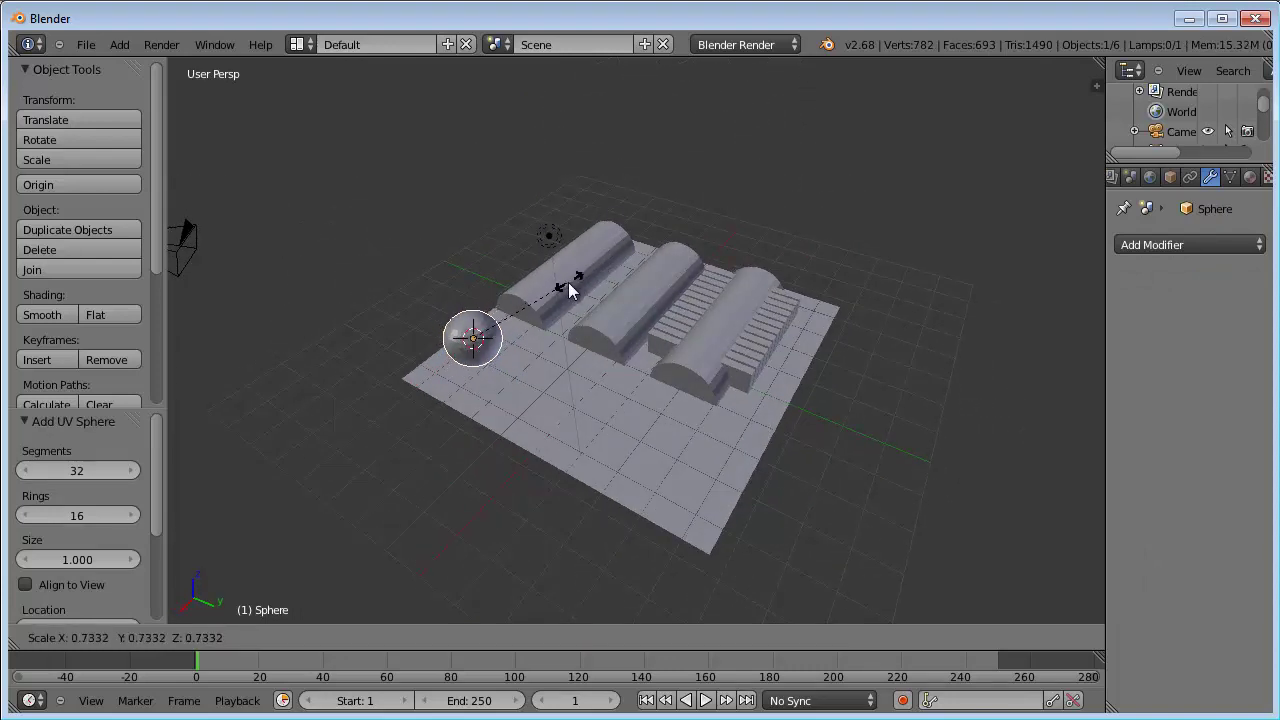
left_click(552, 292)
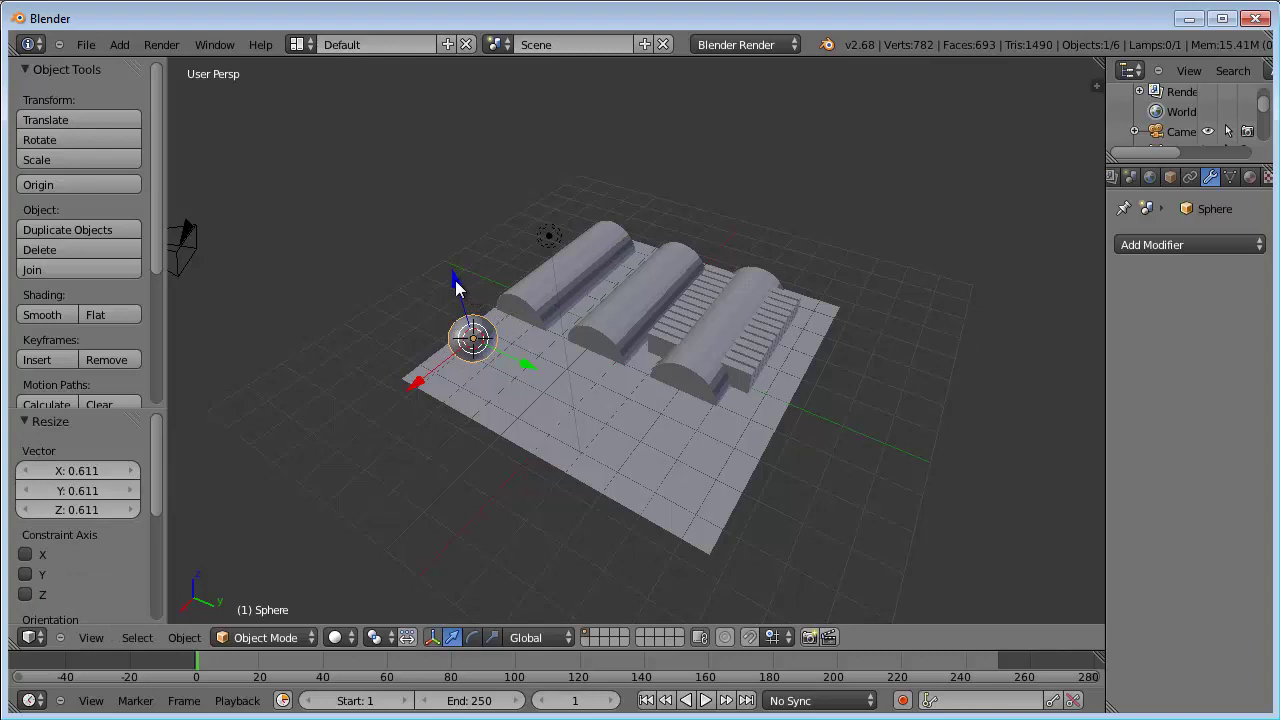
left_click_drag(456, 287, 460, 320)
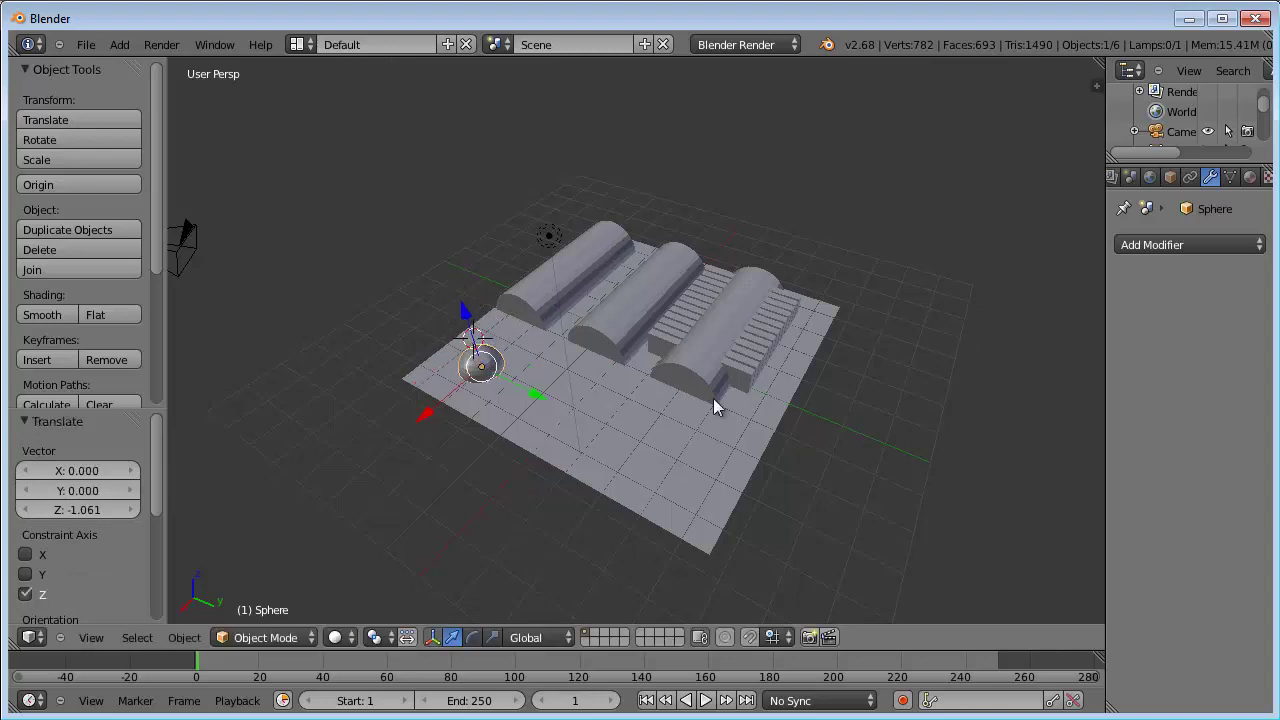
left_click(1197, 248)
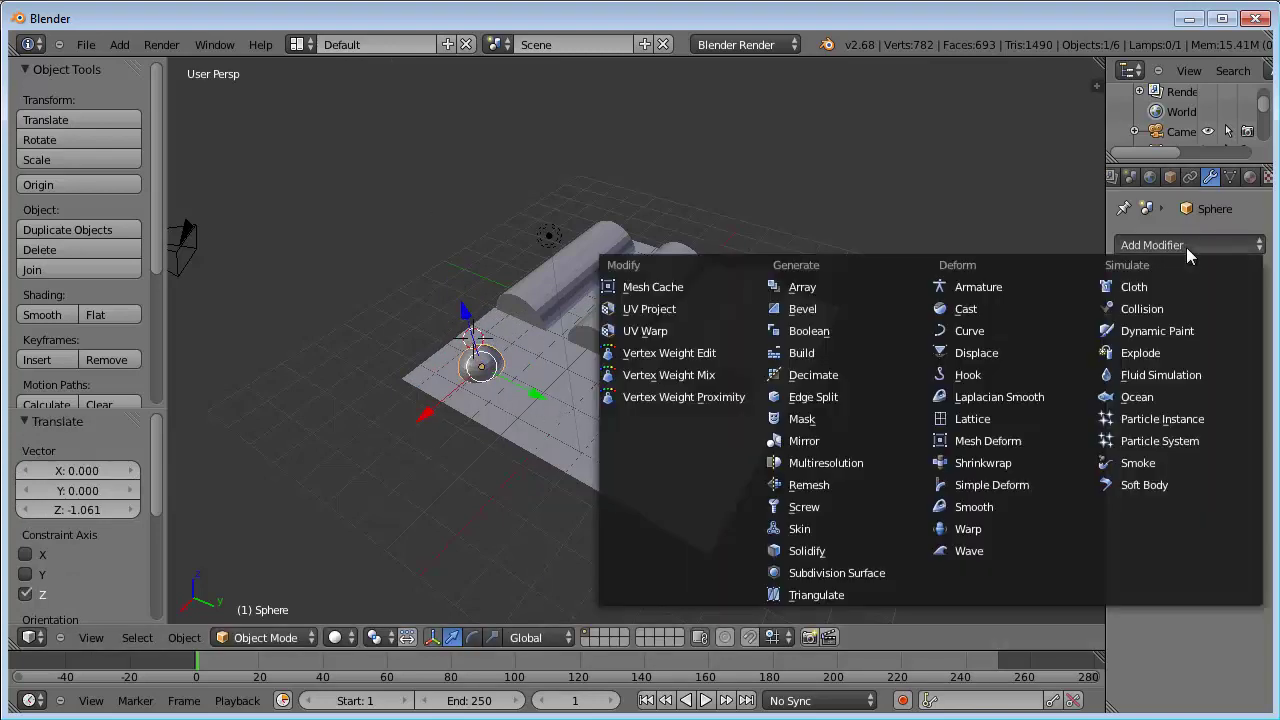
Step: Array the sphere 7 times with relative offset X 0, Y 1, Z 0
left_click(829, 289)
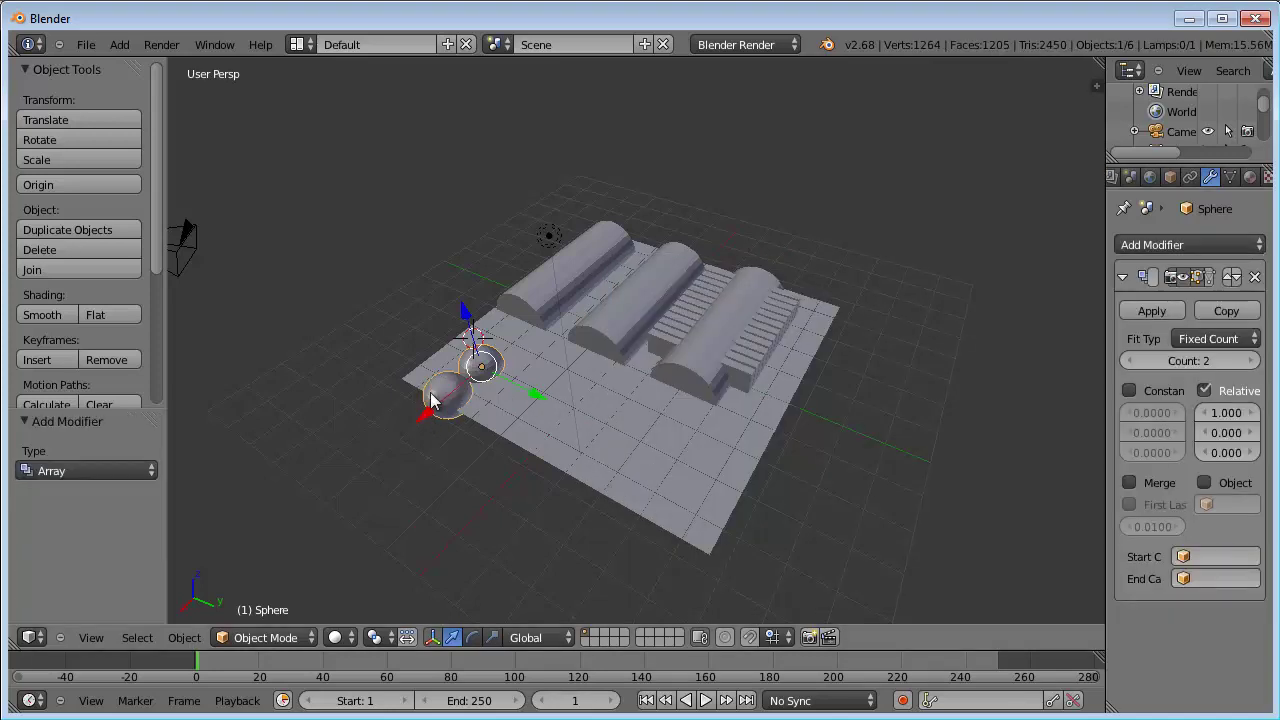
left_click(1217, 413)
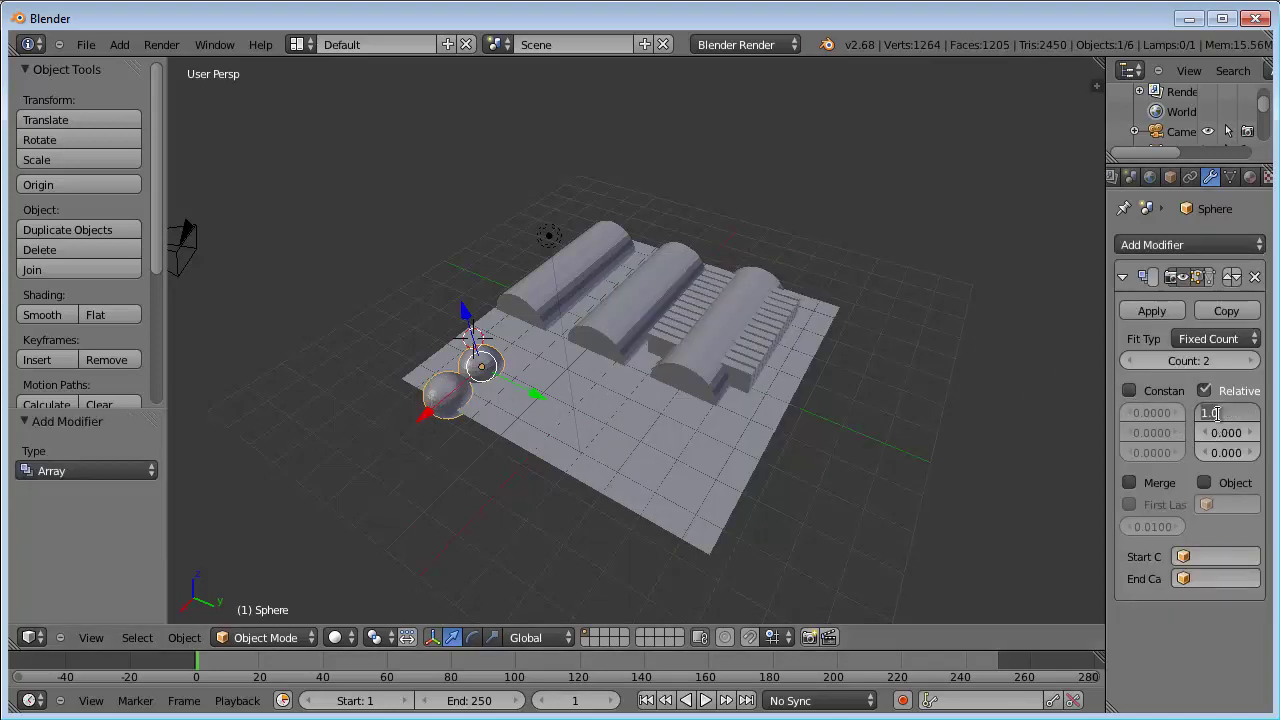
type("0")
key("Tab")
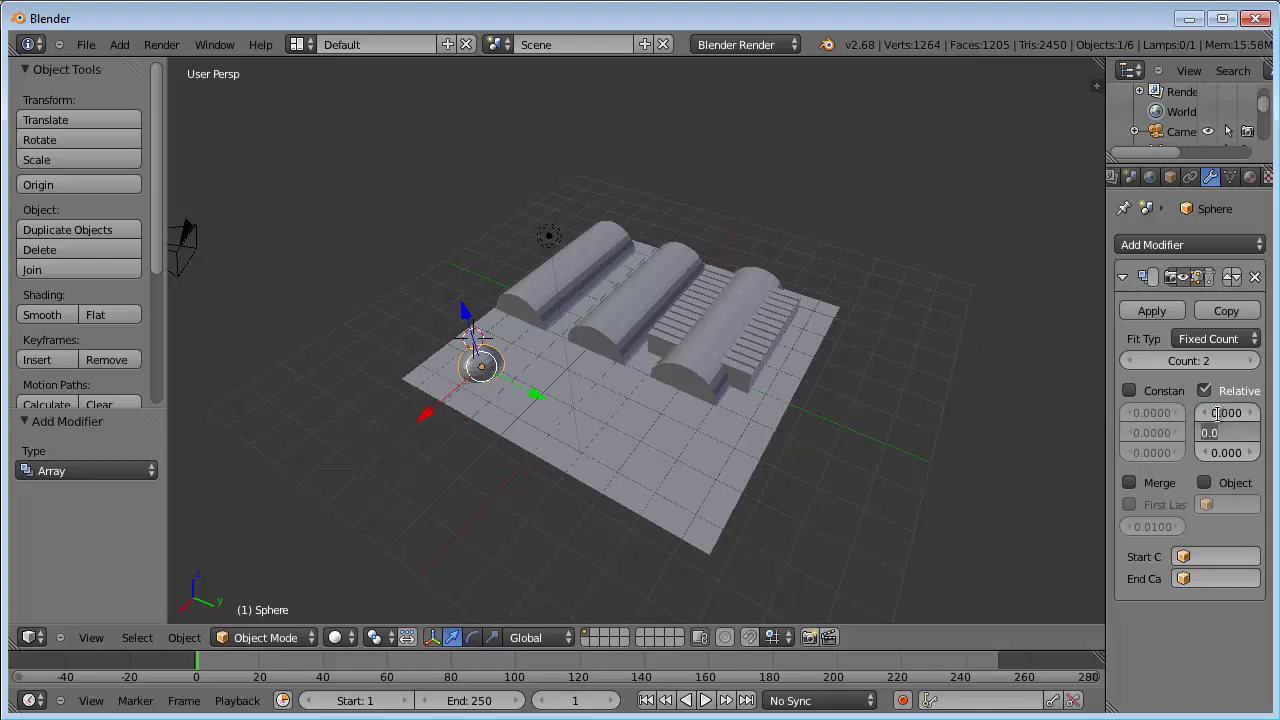
type("1")
key("Tab")
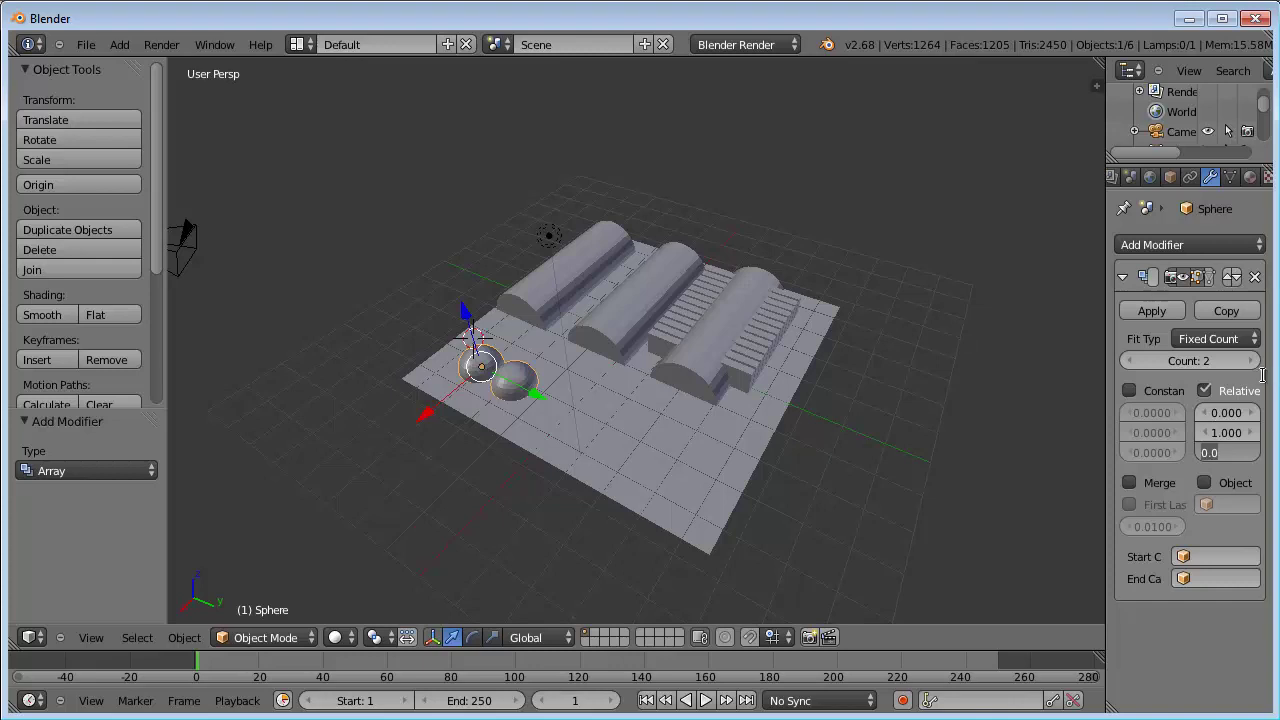
left_click(1253, 360)
left_click(1254, 361)
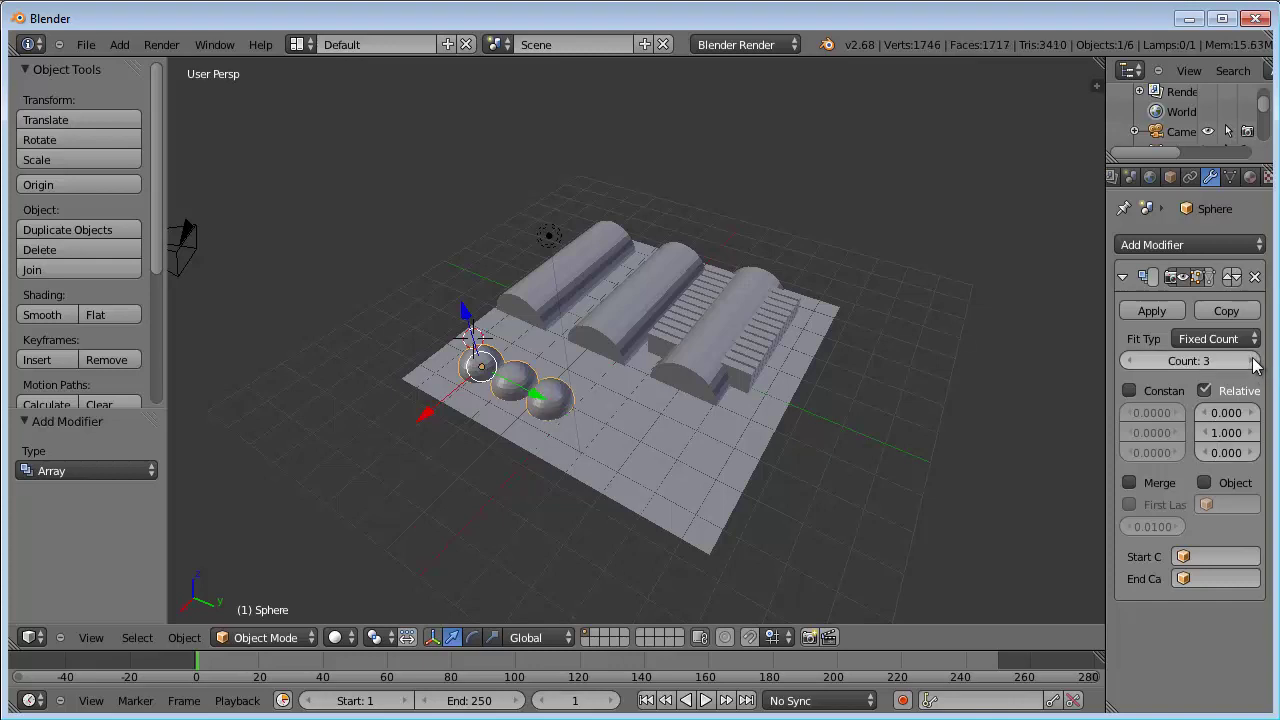
left_click(1254, 361)
left_click(1255, 362)
left_click(1255, 362)
left_click(1254, 361)
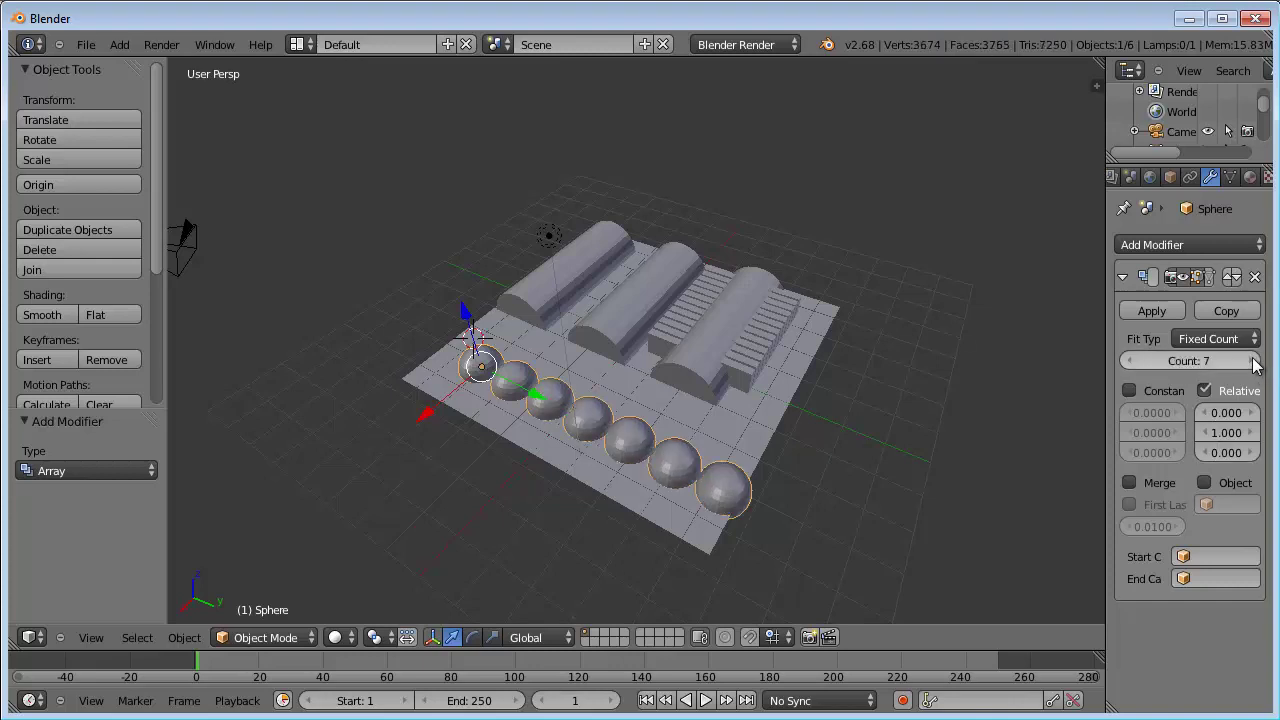
Step: Shift the sphere row -0.383 along Y and place the 3D cursor beside it
left_click_drag(540, 403, 530, 400)
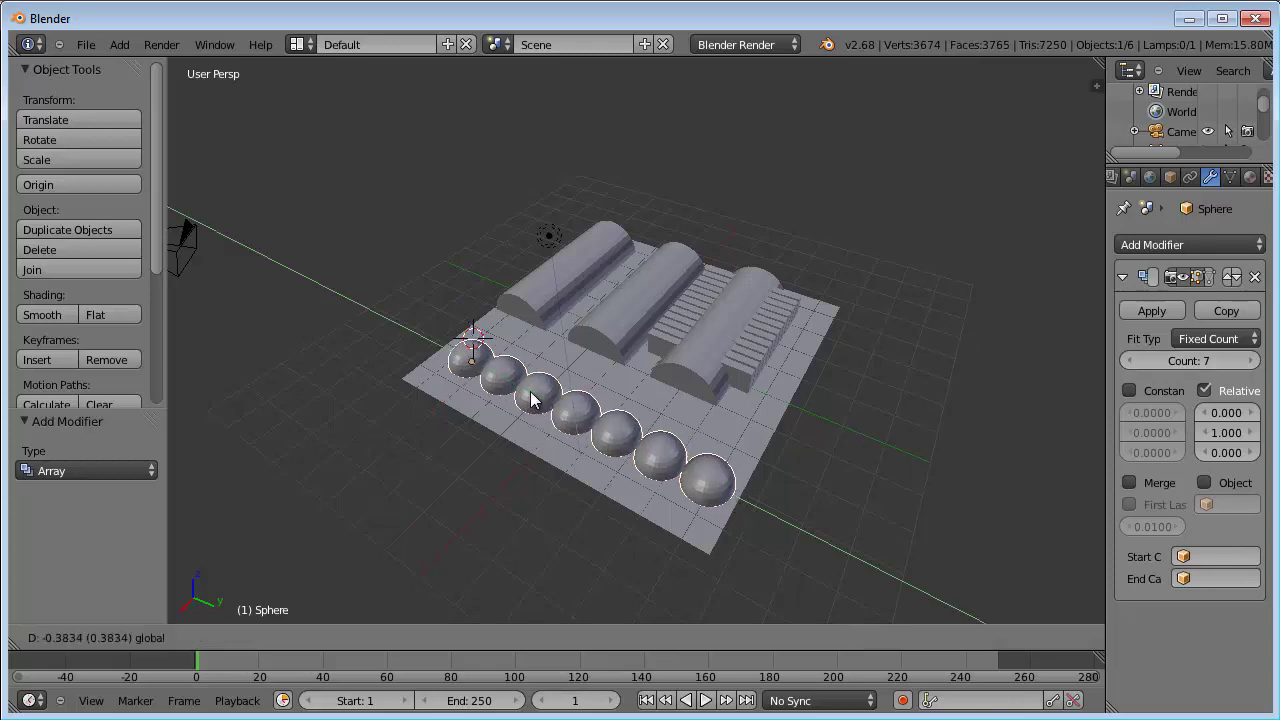
mouse_move(665, 397)
middle_mouse_down()
mouse_move(666, 466)
mouse_move(685, 403)
mouse_move(784, 408)
mouse_move(869, 390)
mouse_move(896, 455)
mouse_move(877, 417)
mouse_move(717, 323)
middle_mouse_up()
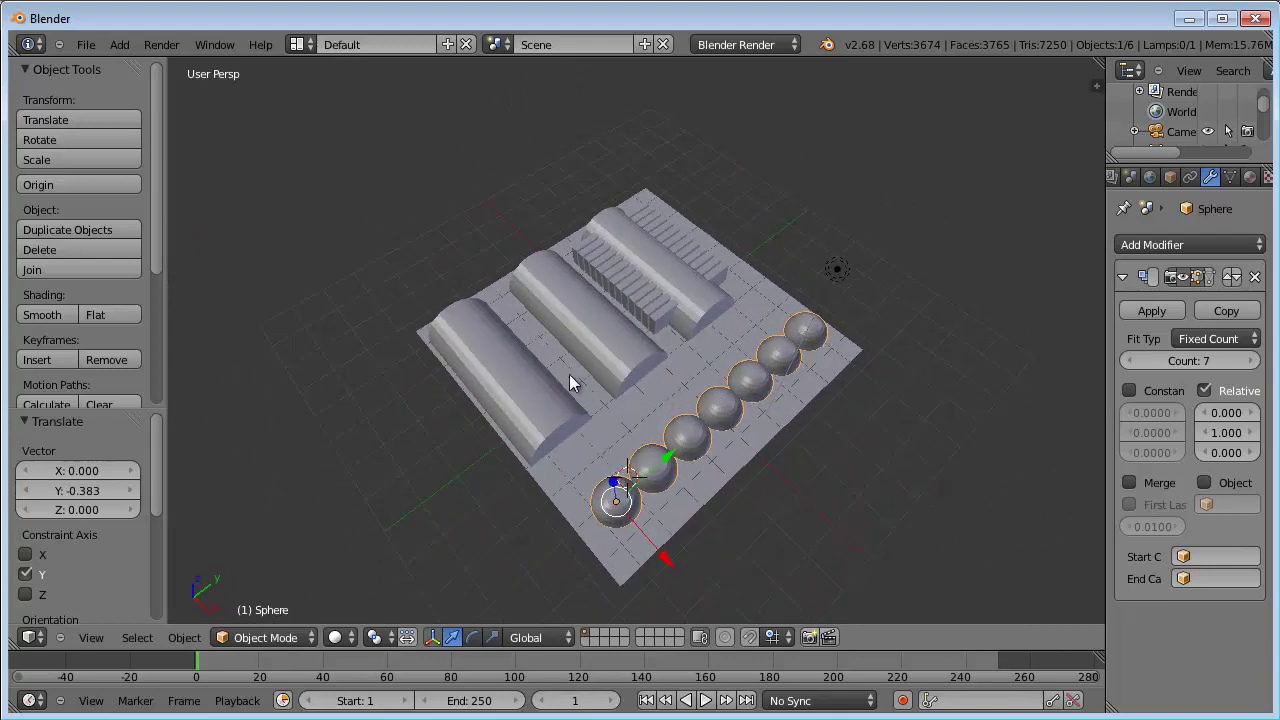
left_click(578, 457)
key("shift+a")
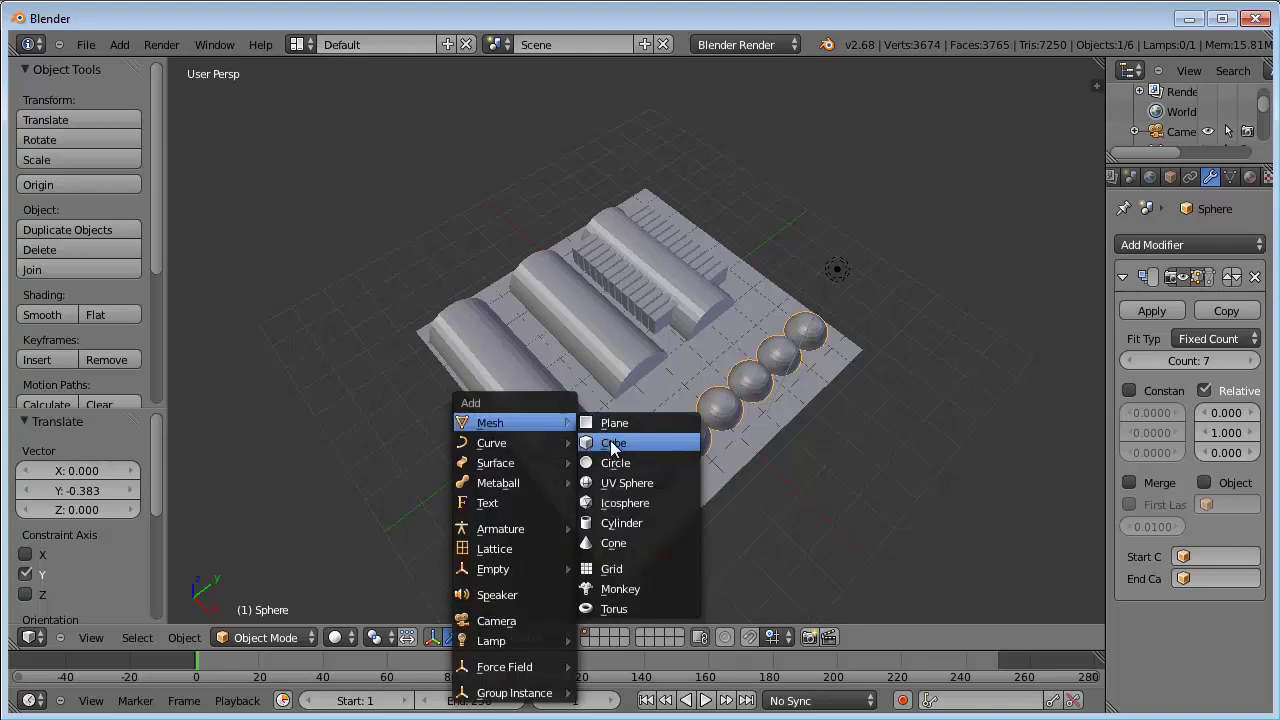
mouse_move(510, 423)
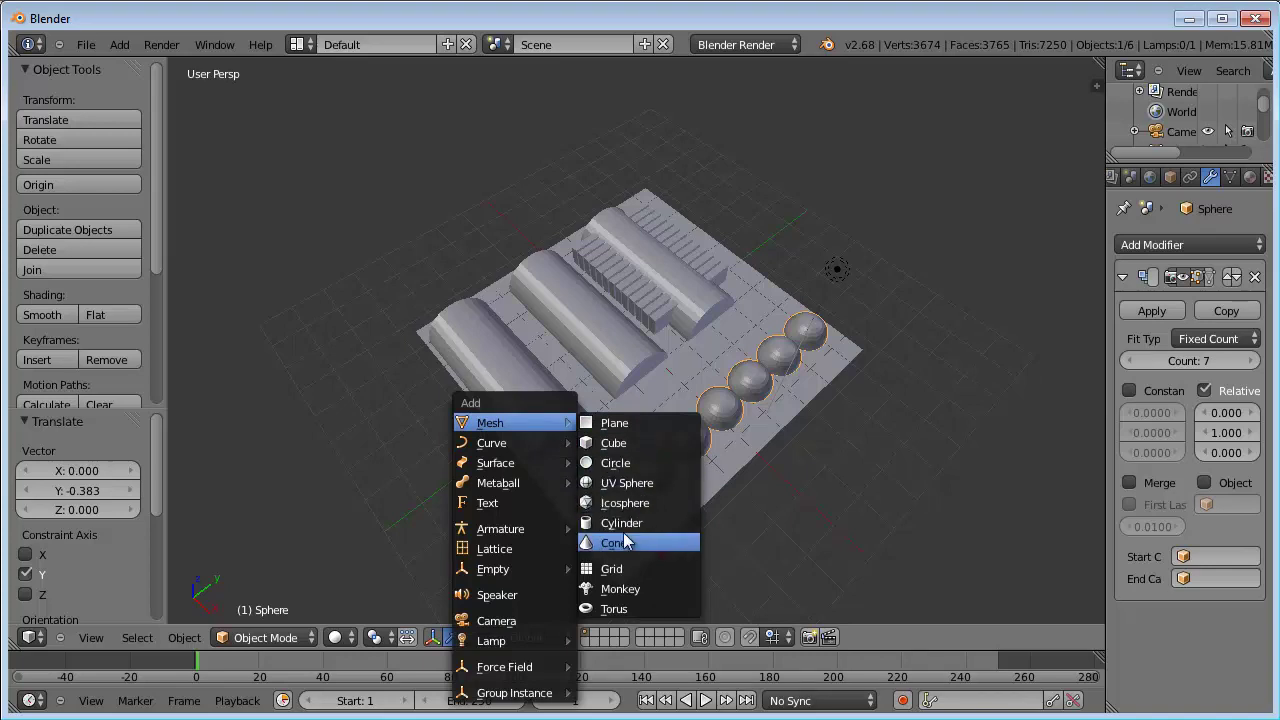
Step: Add a cone scaled to 0.646, sunk -0.817 on Z and shifted -1.213 on X
left_click(627, 541)
mouse_move(665, 484)
middle_mouse_down()
mouse_move(703, 396)
mouse_move(720, 413)
middle_mouse_up()
key("s")
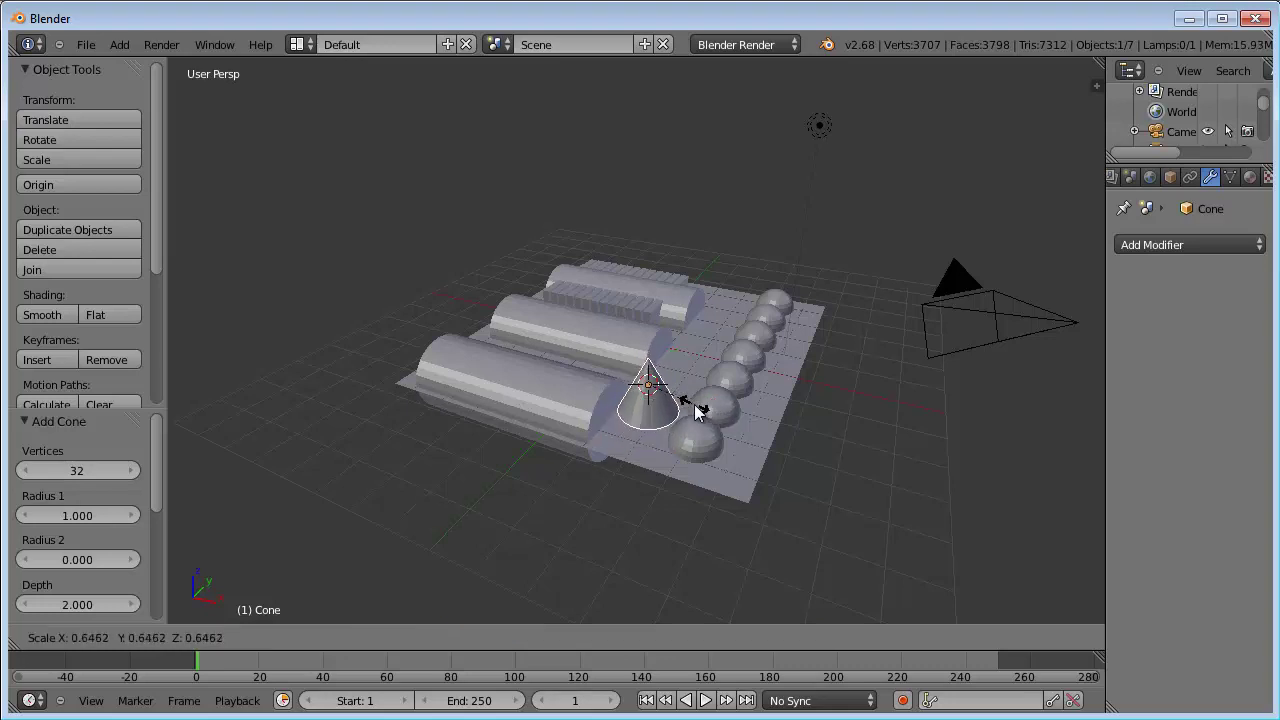
left_click(690, 410)
left_click_drag(730, 410, 760, 409)
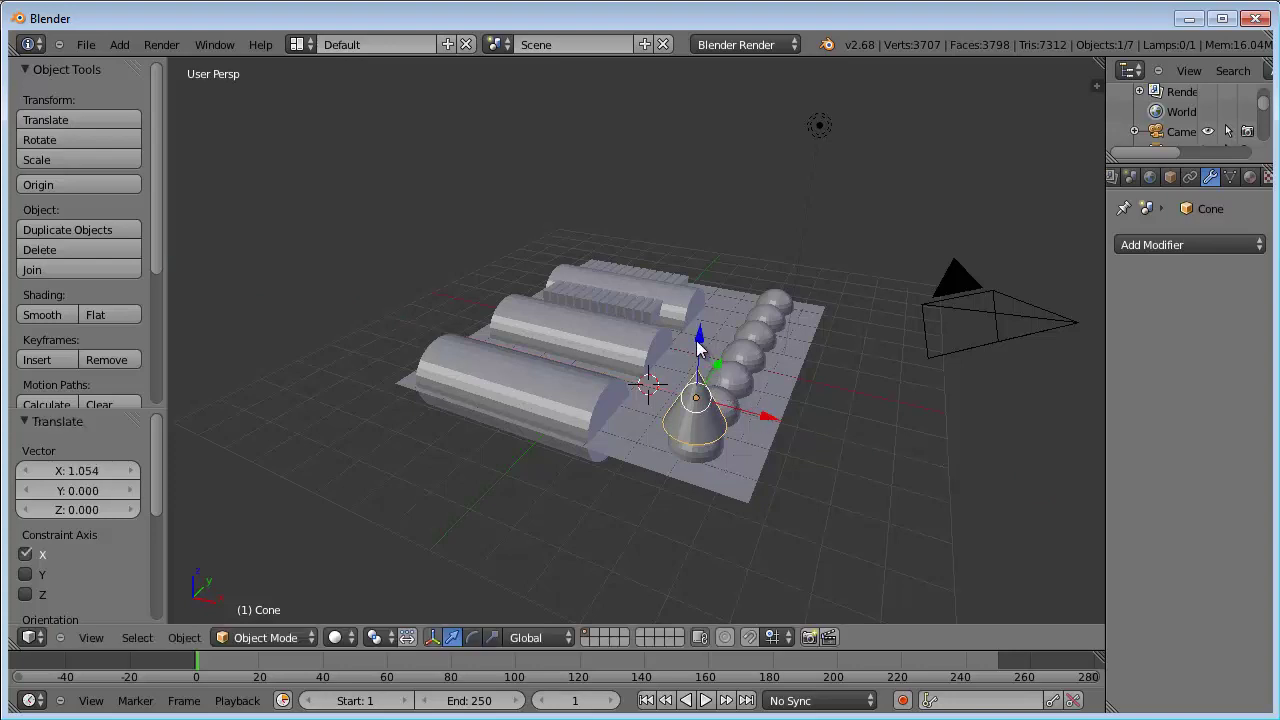
left_click_drag(703, 348, 699, 392)
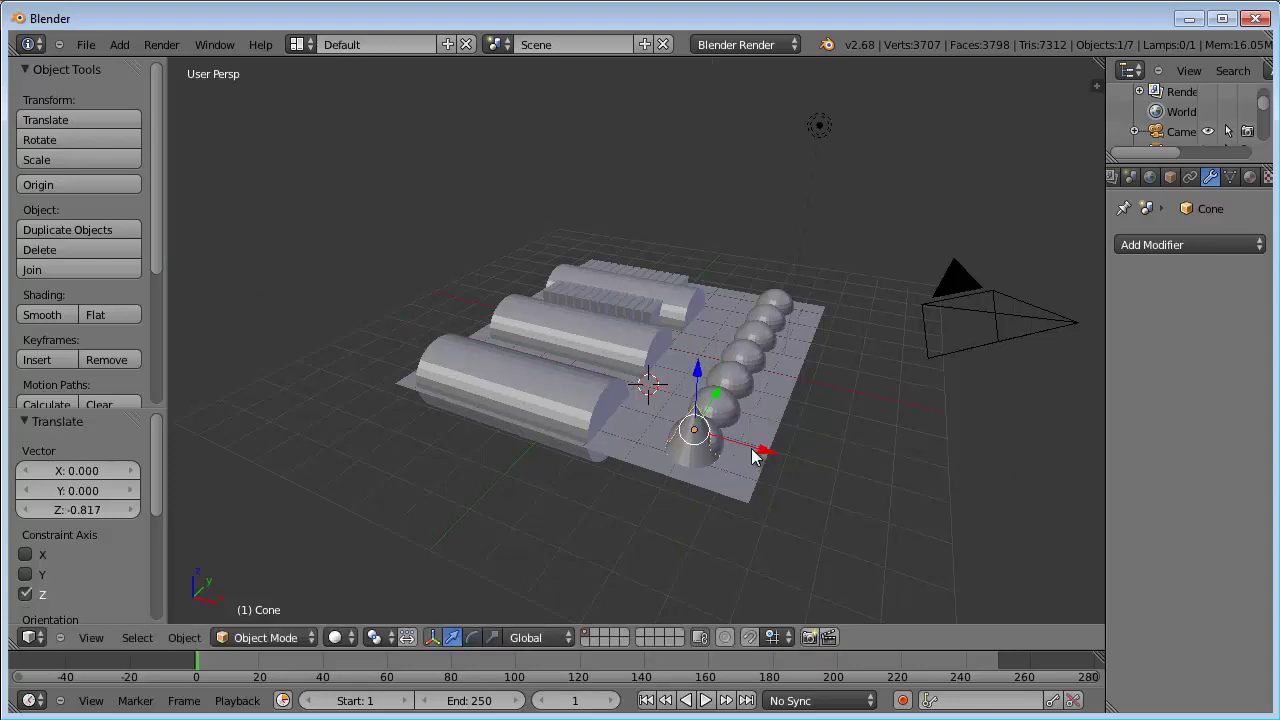
left_click_drag(762, 452, 701, 434)
mouse_move(752, 404)
middle_mouse_down()
mouse_move(618, 445)
mouse_move(606, 424)
middle_mouse_up()
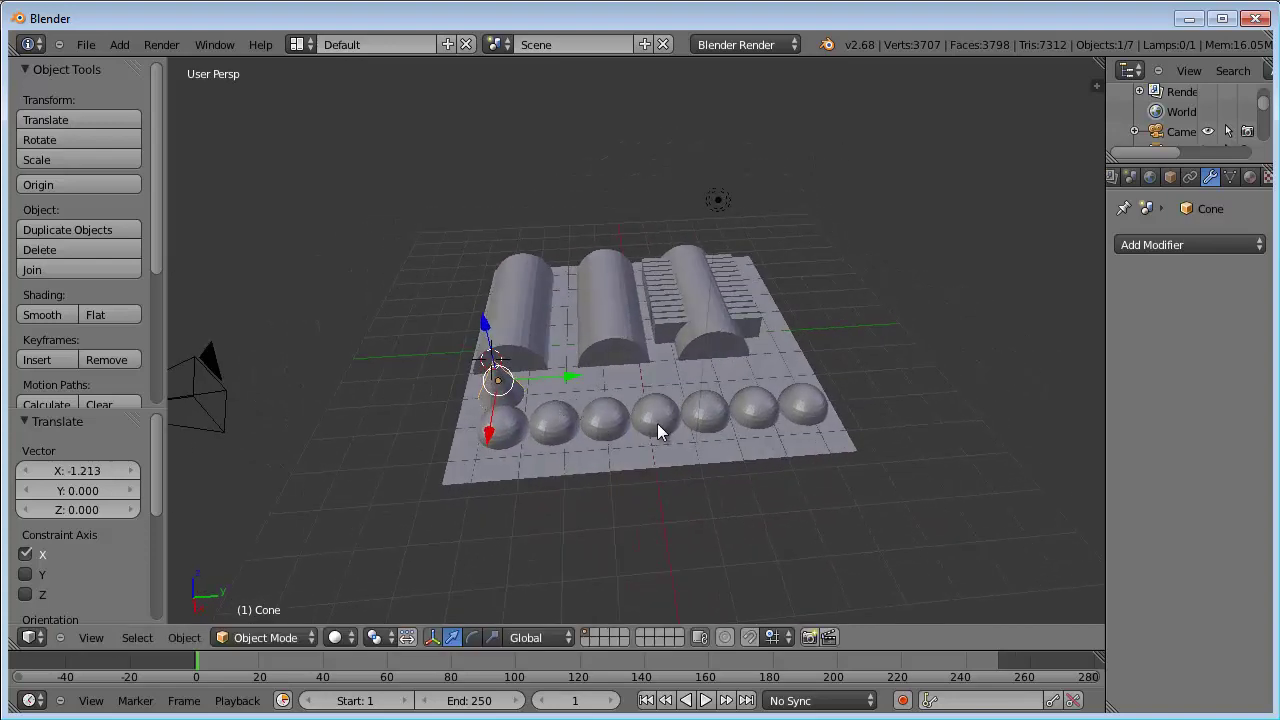
left_click(588, 440)
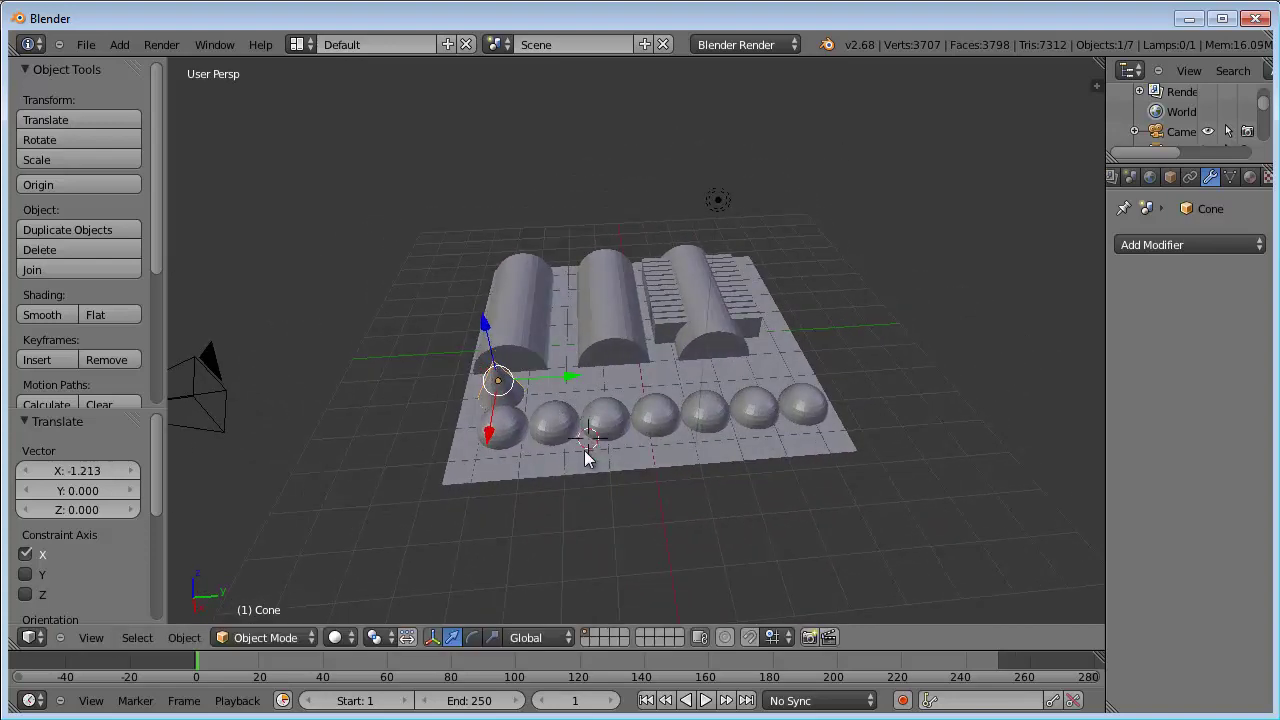
left_click(1161, 247)
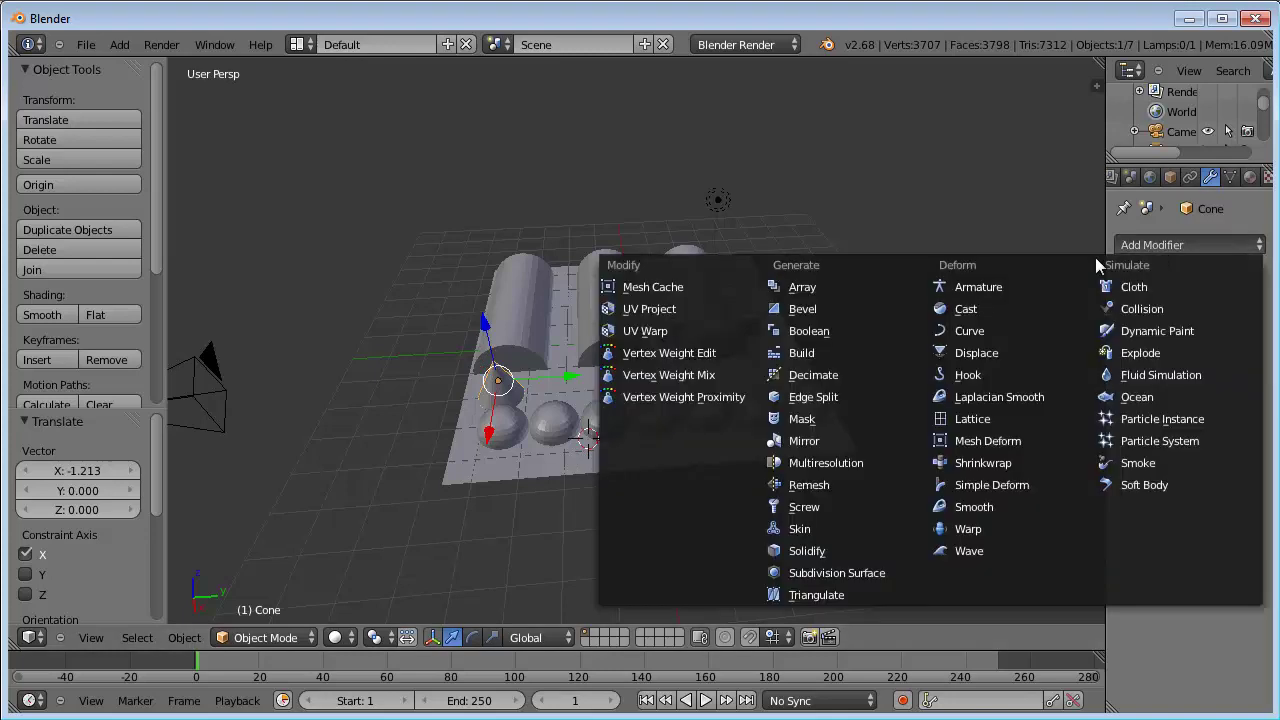
Step: Add an Array modifier to the cone with relative offset 0, 1.5, 0
left_click(804, 289)
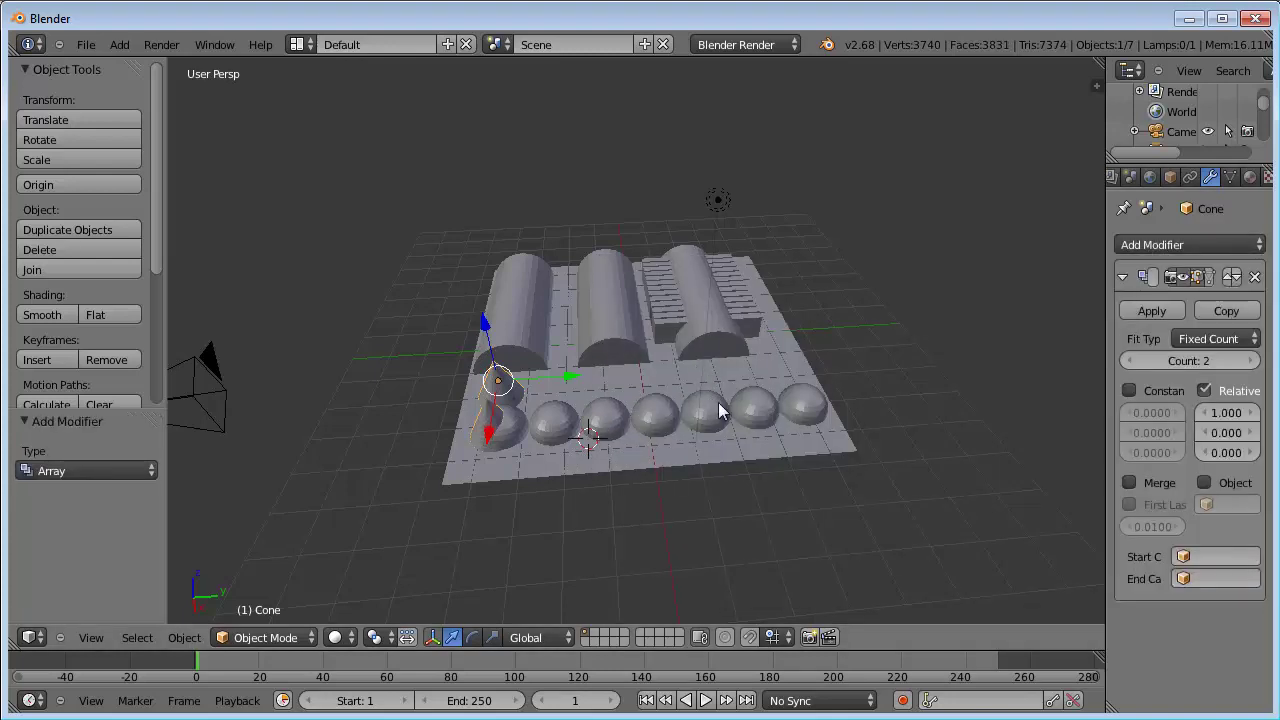
left_click(1215, 412)
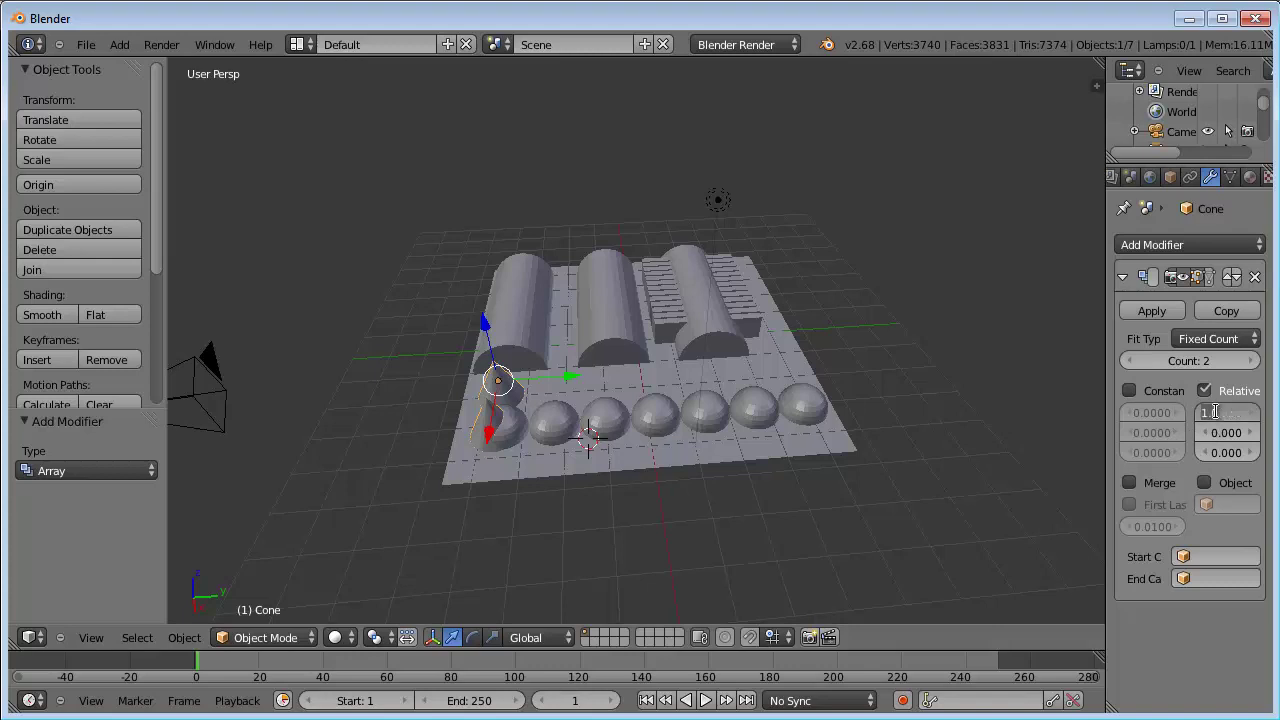
type("0")
key("Tab")
type("1")
key("Tab")
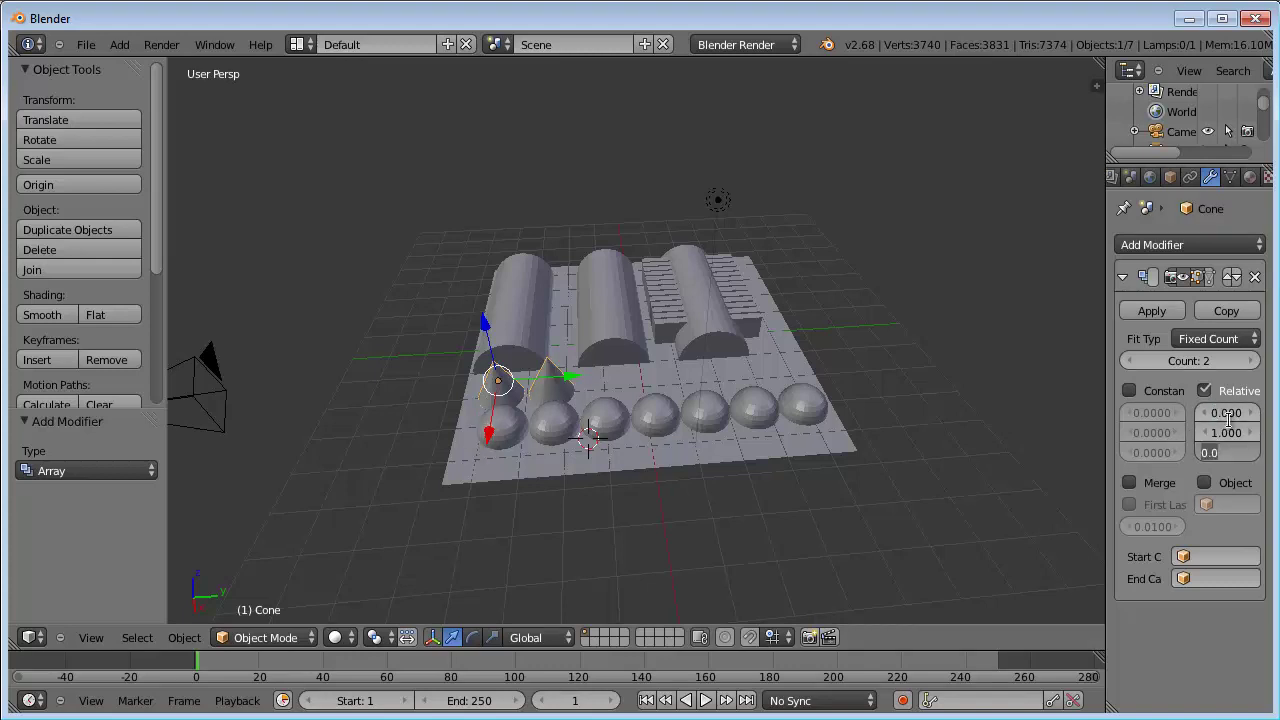
key("Return")
key("BackSpace")
left_click(1250, 420)
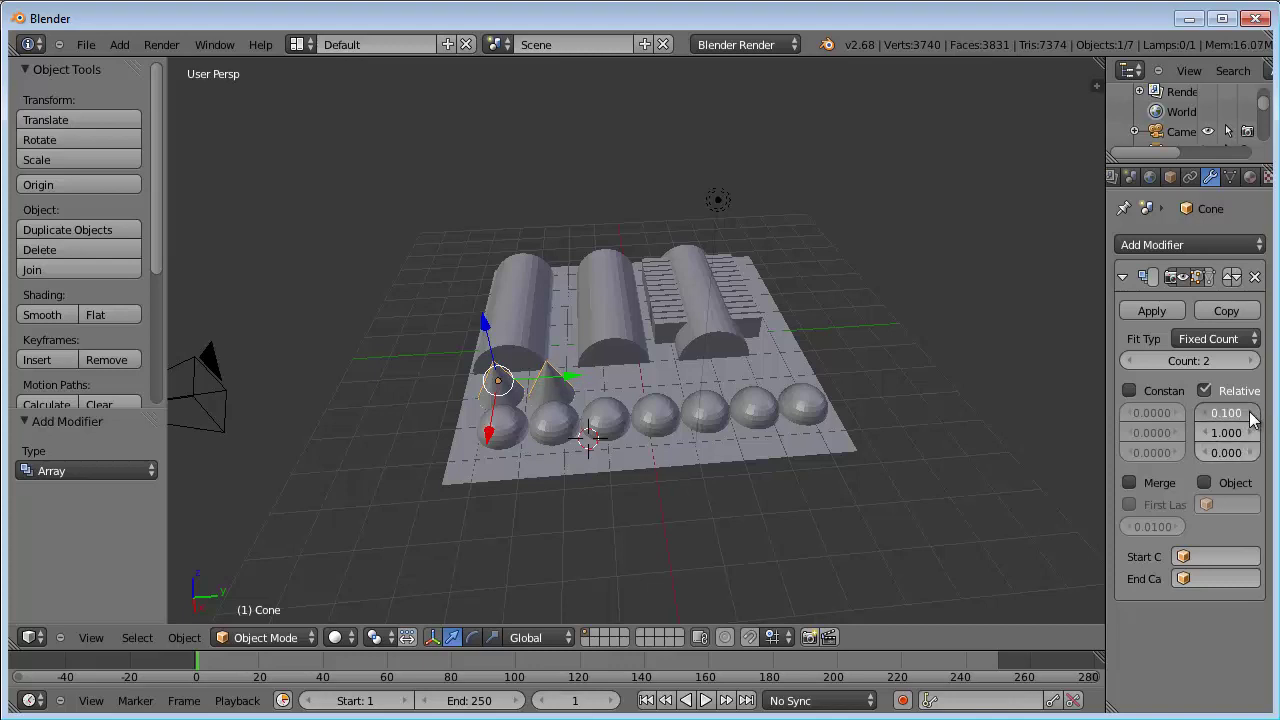
left_click(1250, 420)
left_click(1250, 420)
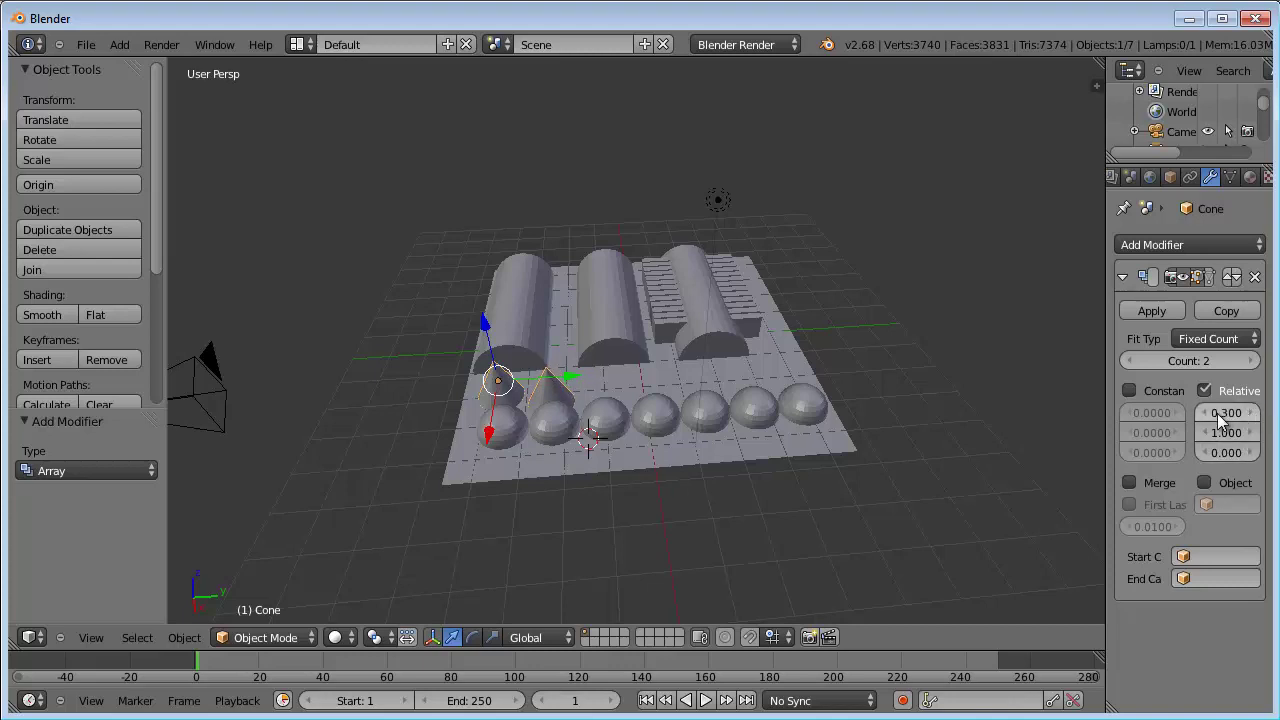
left_click(1201, 413)
left_click(1201, 413)
left_click(1201, 413)
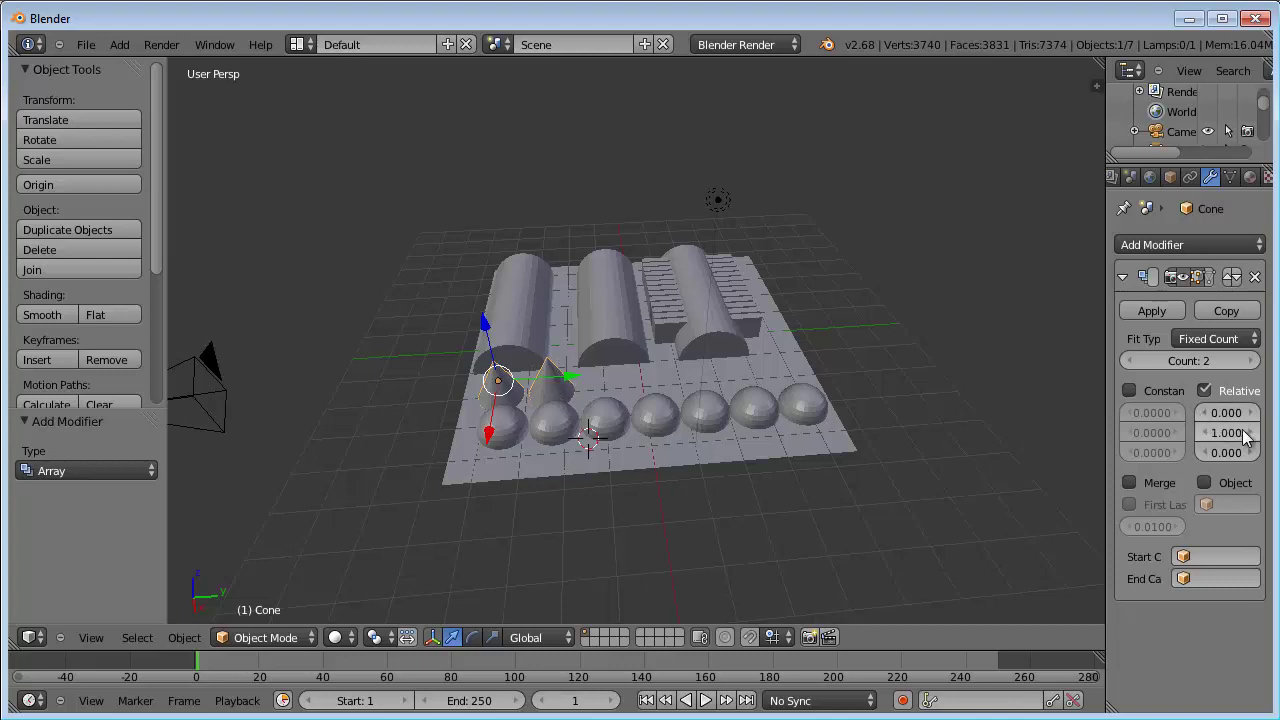
left_click(1251, 432)
left_click(1251, 432)
left_click(1251, 432)
left_click(1251, 432)
left_click(1251, 432)
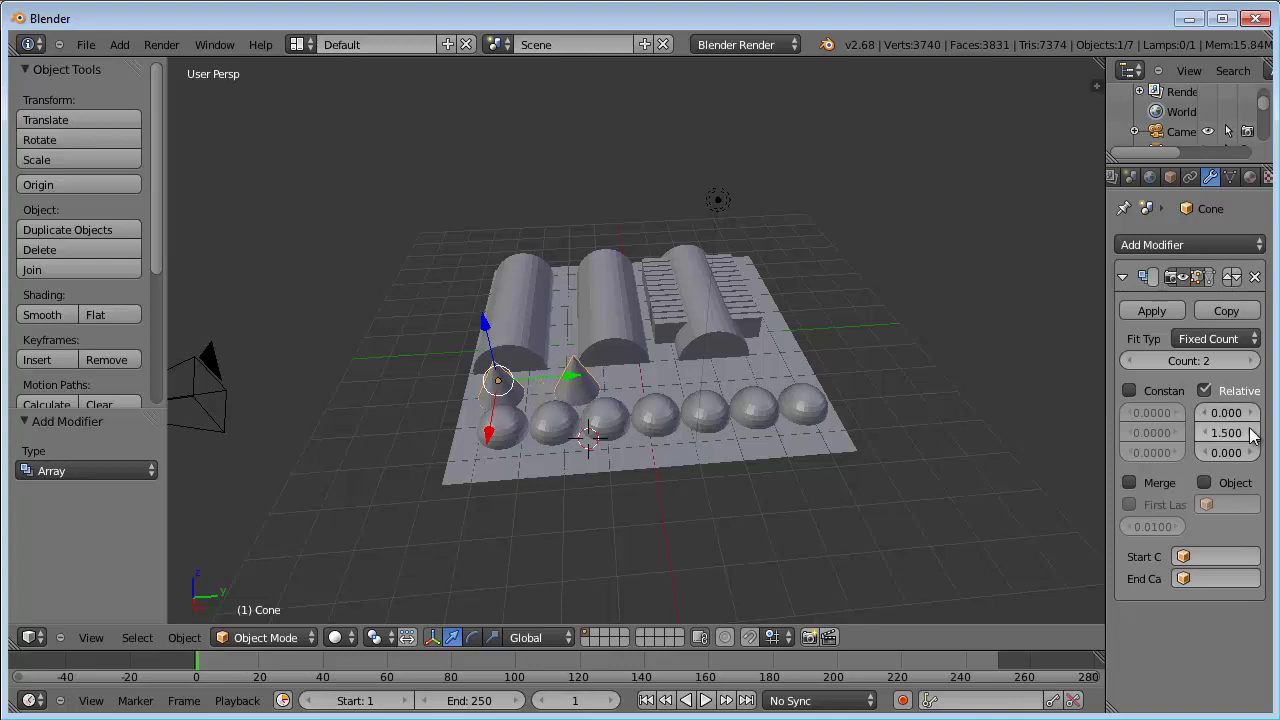
Step: Raise the cone array count to 5, forming a row beside the spheres
left_click(1250, 361)
left_click(1250, 361)
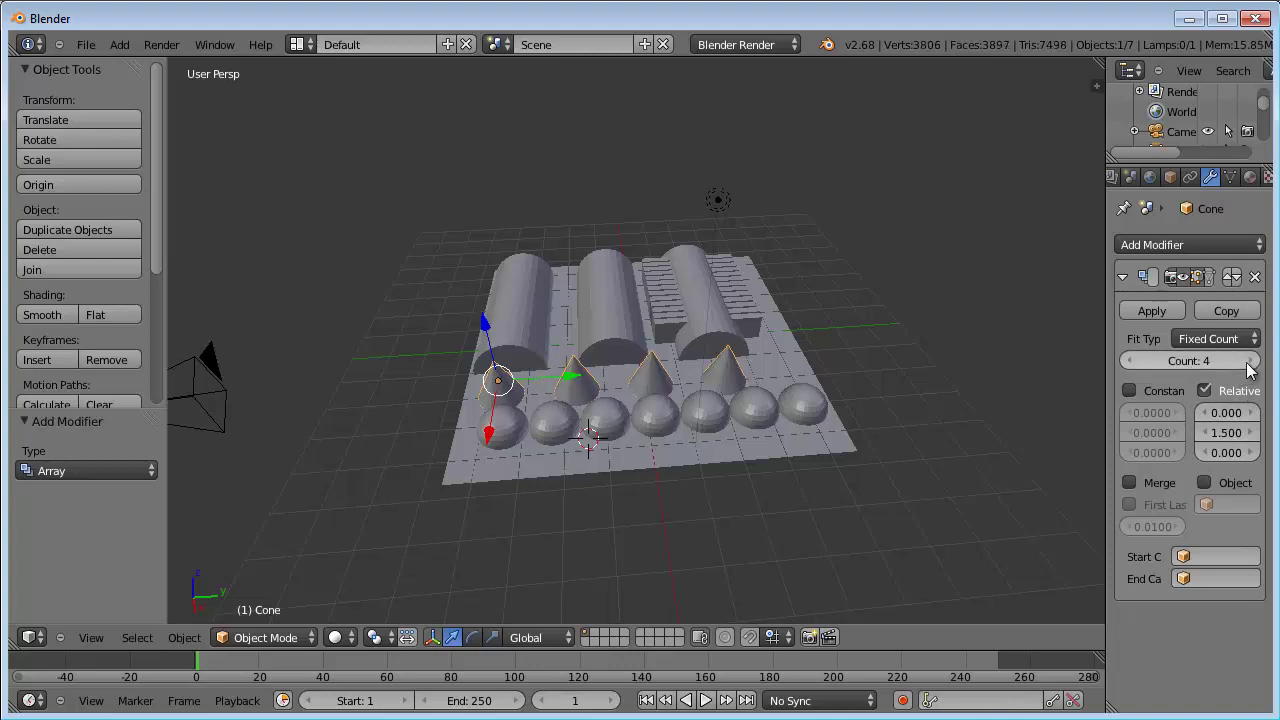
left_click(1250, 361)
mouse_move(704, 421)
middle_mouse_down()
mouse_move(660, 430)
mouse_move(816, 465)
mouse_move(890, 462)
mouse_move(901, 499)
mouse_move(877, 394)
mouse_move(666, 403)
mouse_move(639, 478)
middle_mouse_up()
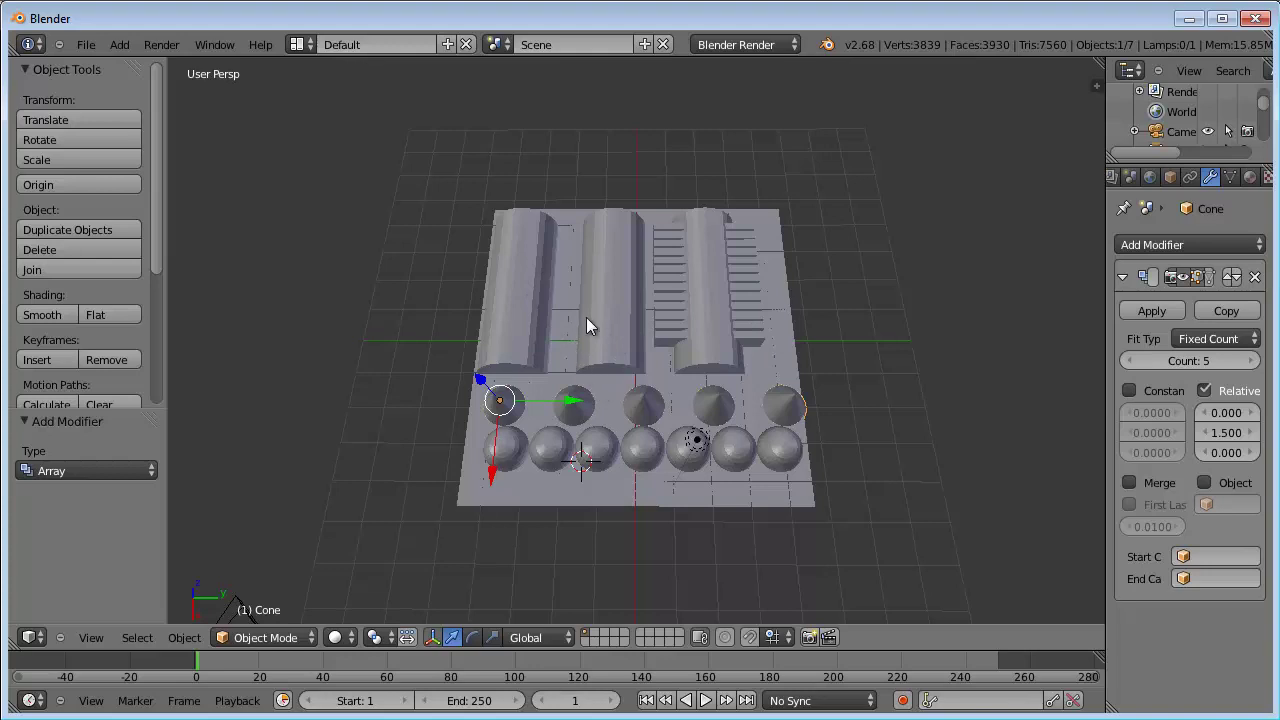
Step: Put the 3D cursor on the ribbed middle cylinder and bring up the Add Mesh list
scroll(591, 357, "up", 1)
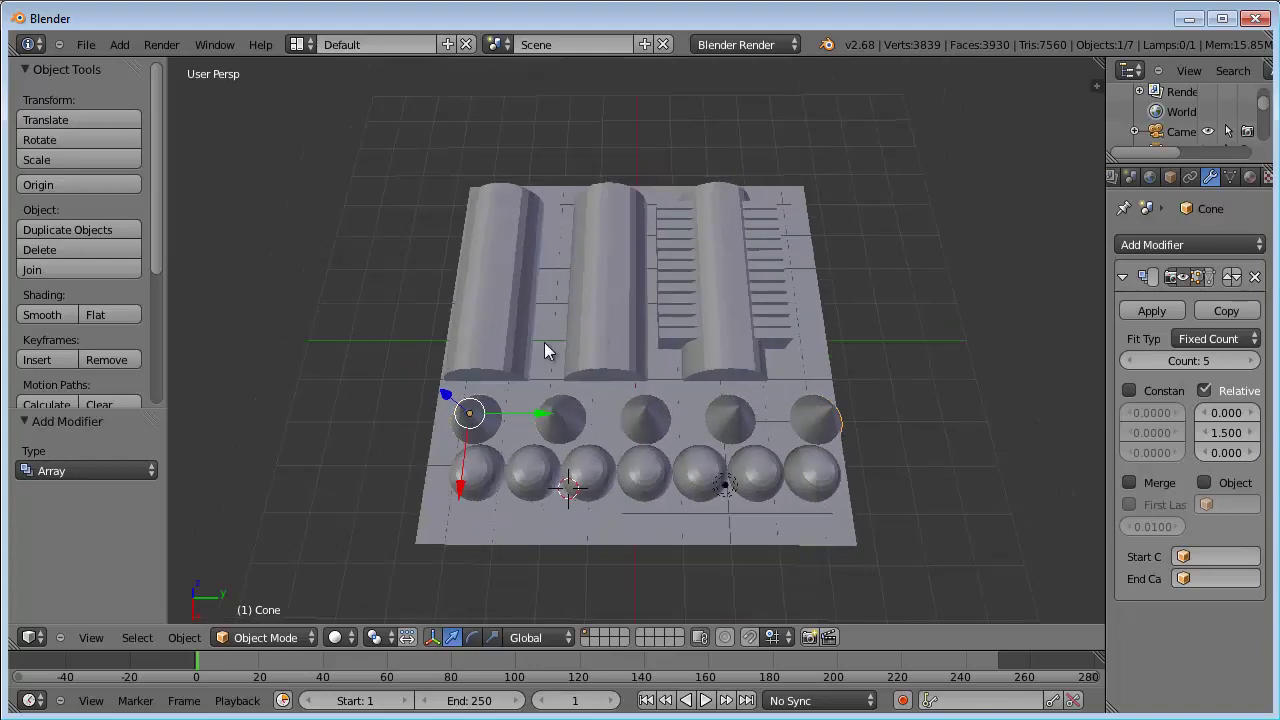
left_click(638, 334)
key("shift+a")
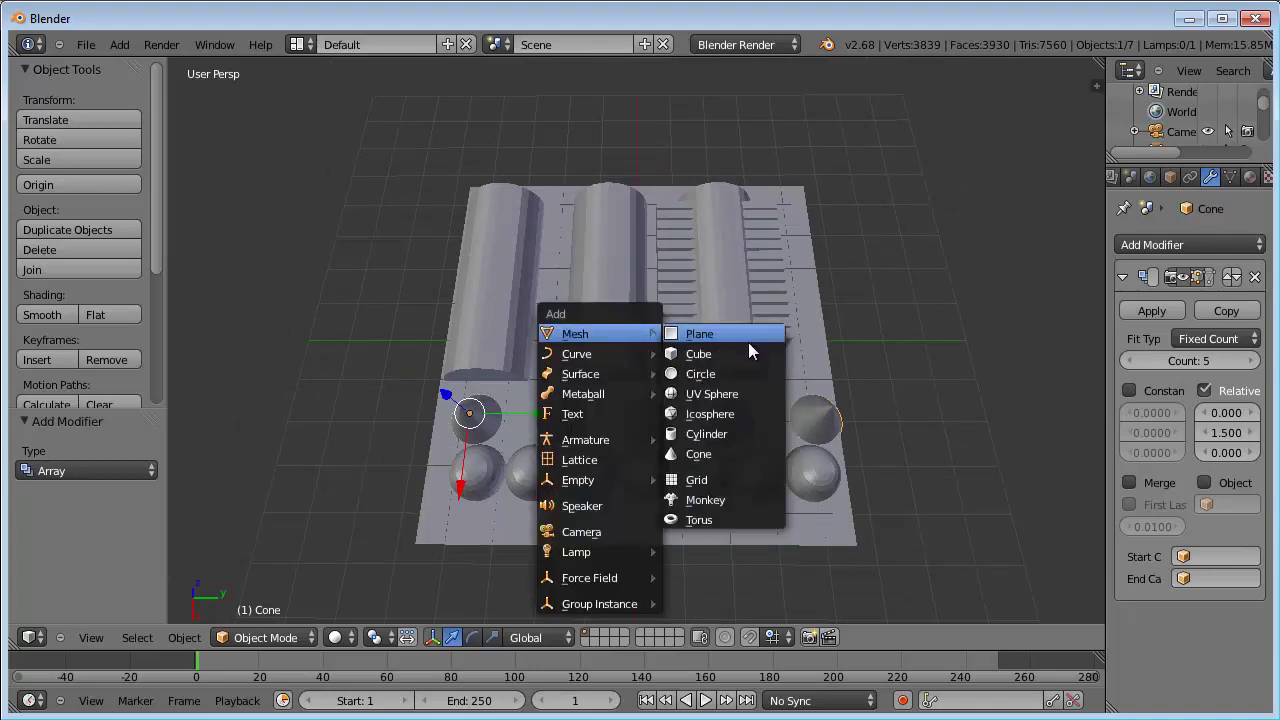
Step: Add a torus scaled about 2.7 and sunk -1.285 along Z around the middle
left_click(704, 514)
mouse_move(701, 424)
middle_mouse_down()
mouse_move(724, 349)
mouse_move(756, 322)
mouse_move(643, 345)
middle_mouse_up()
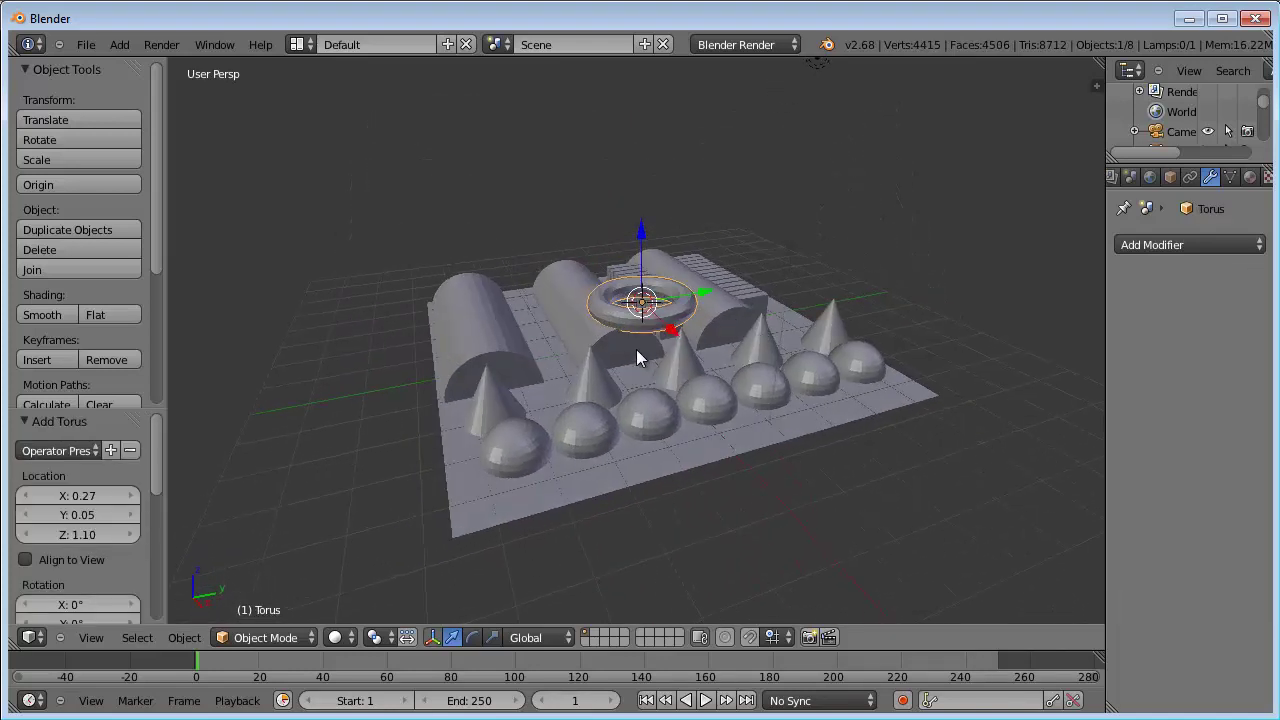
key("s")
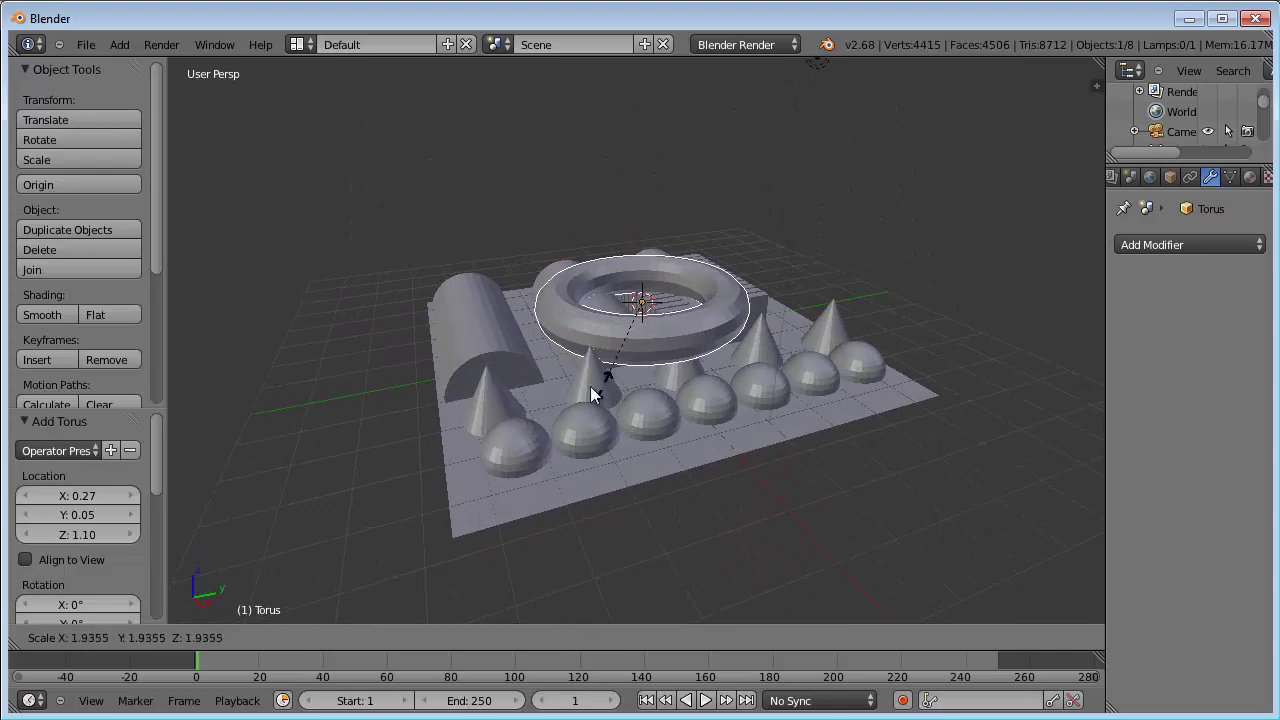
left_click(557, 391)
mouse_move(566, 327)
middle_mouse_down()
mouse_move(779, 410)
mouse_move(604, 230)
middle_mouse_up()
left_click_drag(643, 271, 635, 300)
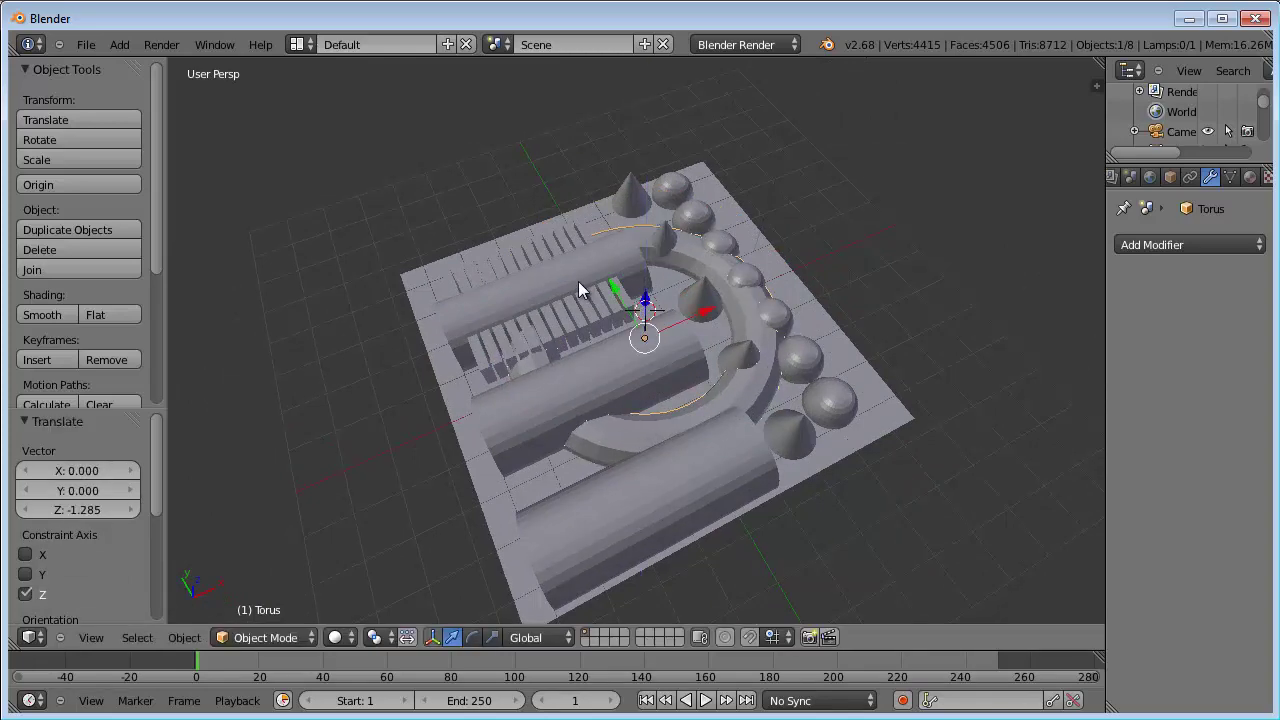
mouse_move(578, 281)
middle_mouse_down()
mouse_move(716, 344)
mouse_move(611, 392)
mouse_move(828, 362)
mouse_move(946, 400)
middle_mouse_up()
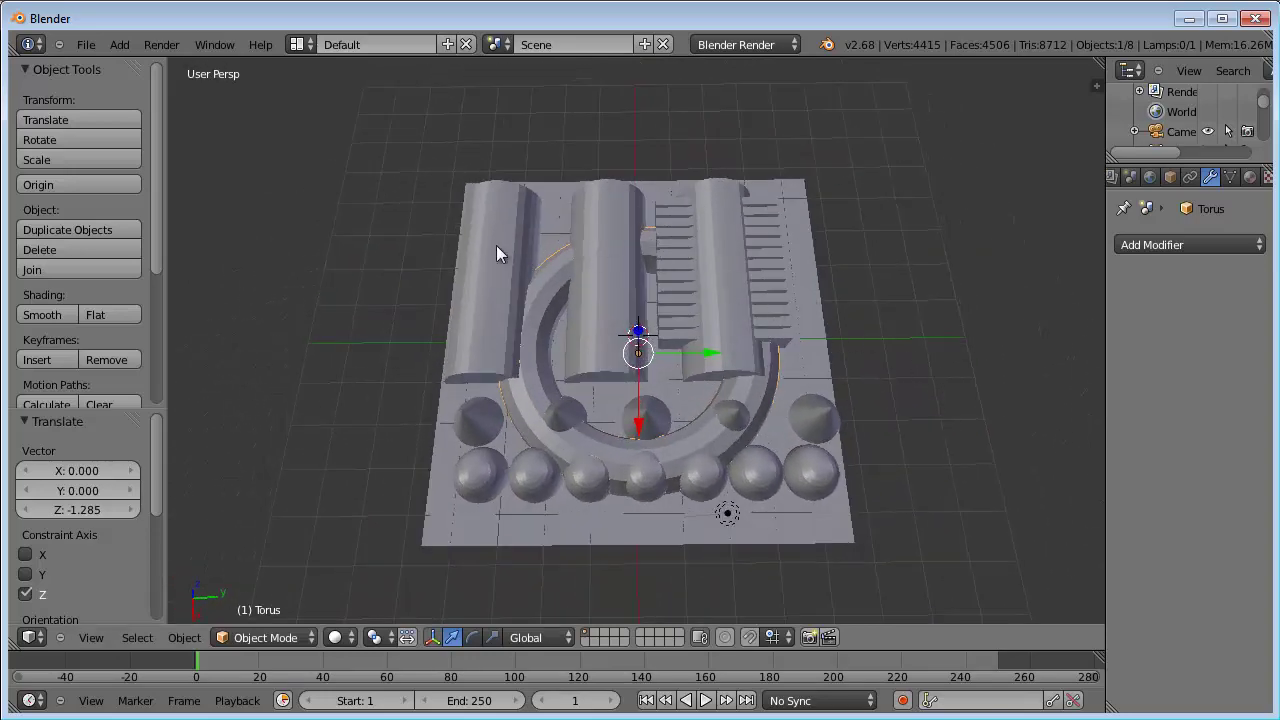
Step: Orbit to a diagonal top view and check an F12 test render of the panel
middle_click_drag(494, 398, 600, 324)
middle_click_drag(567, 291, 544, 307)
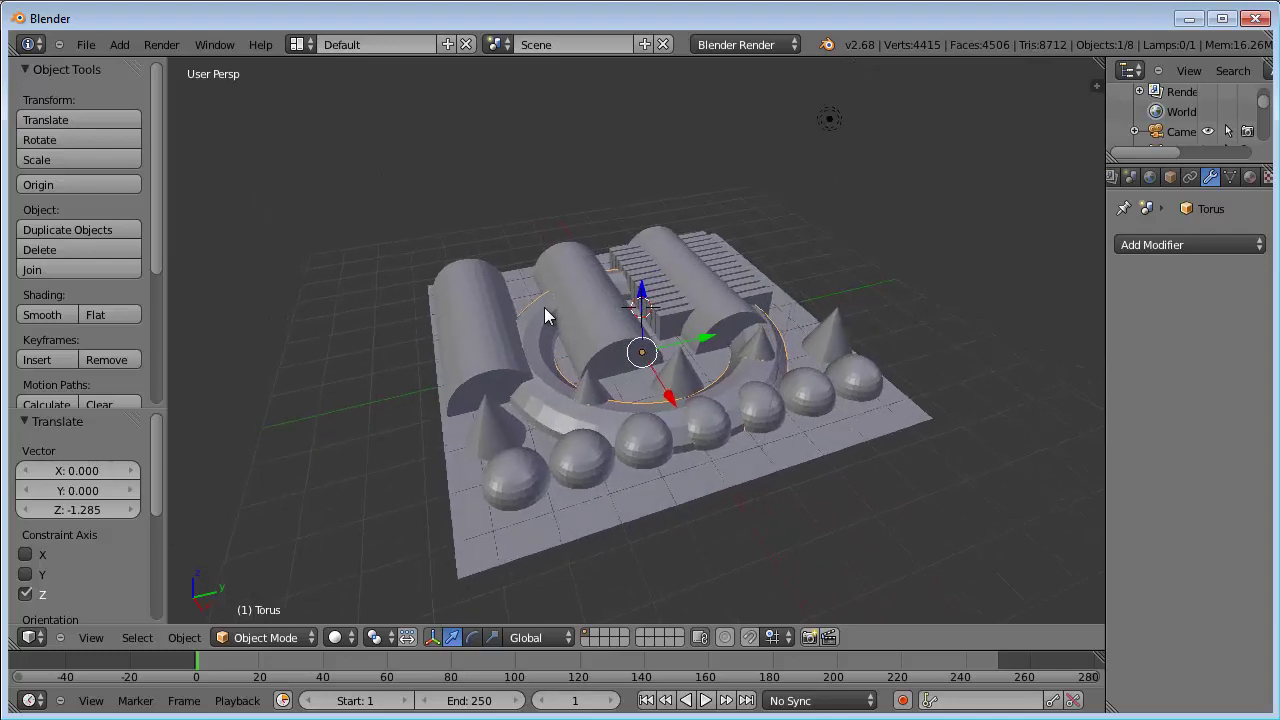
key("F12")
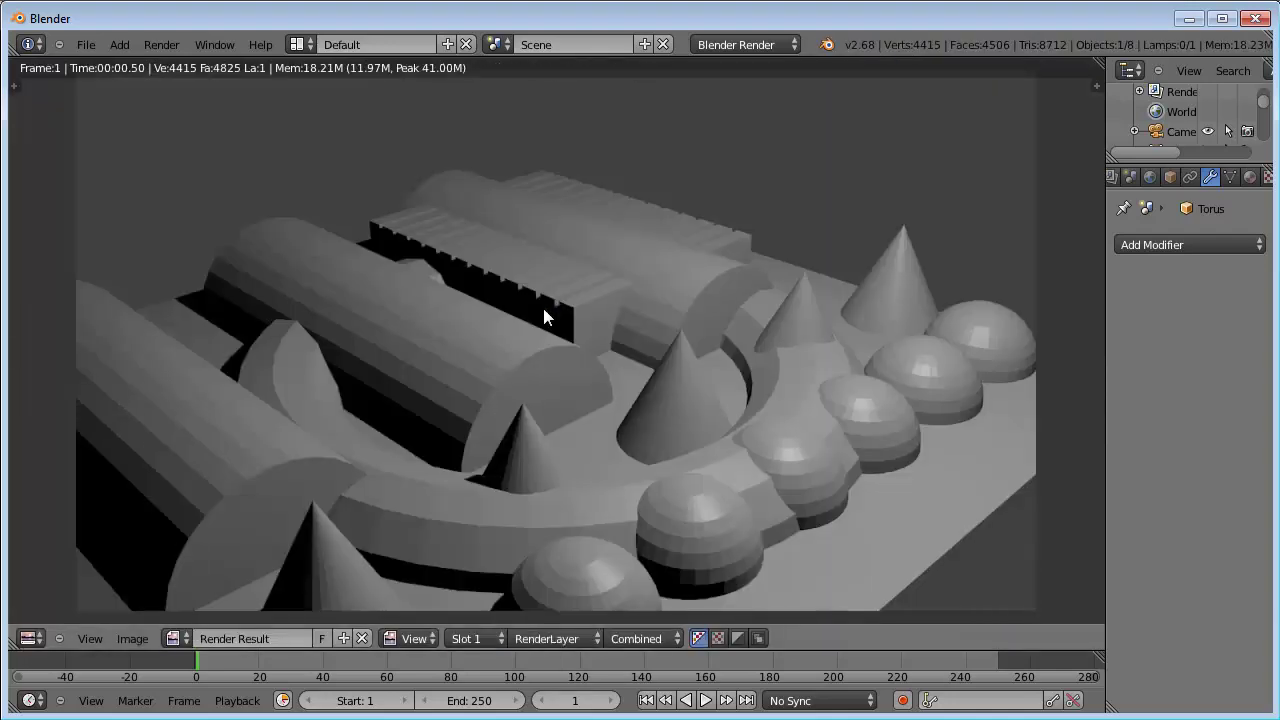
middle_click_drag(676, 399, 682, 385)
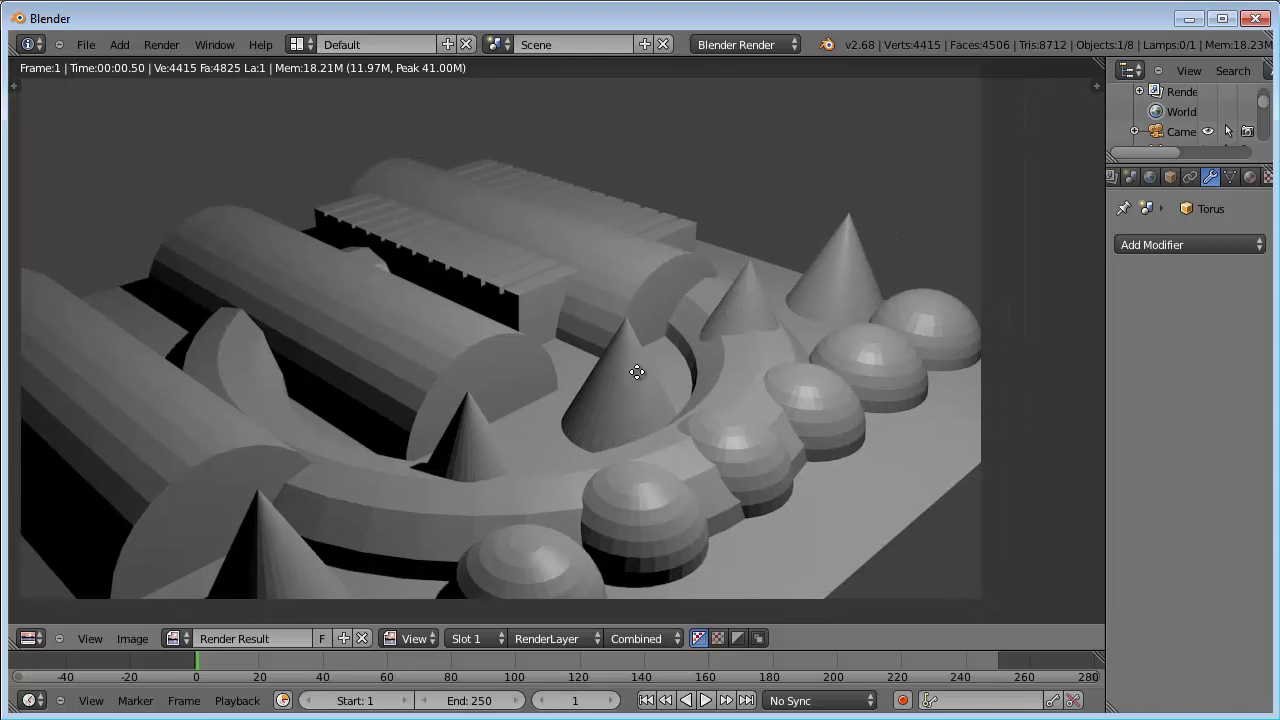
key("Escape")
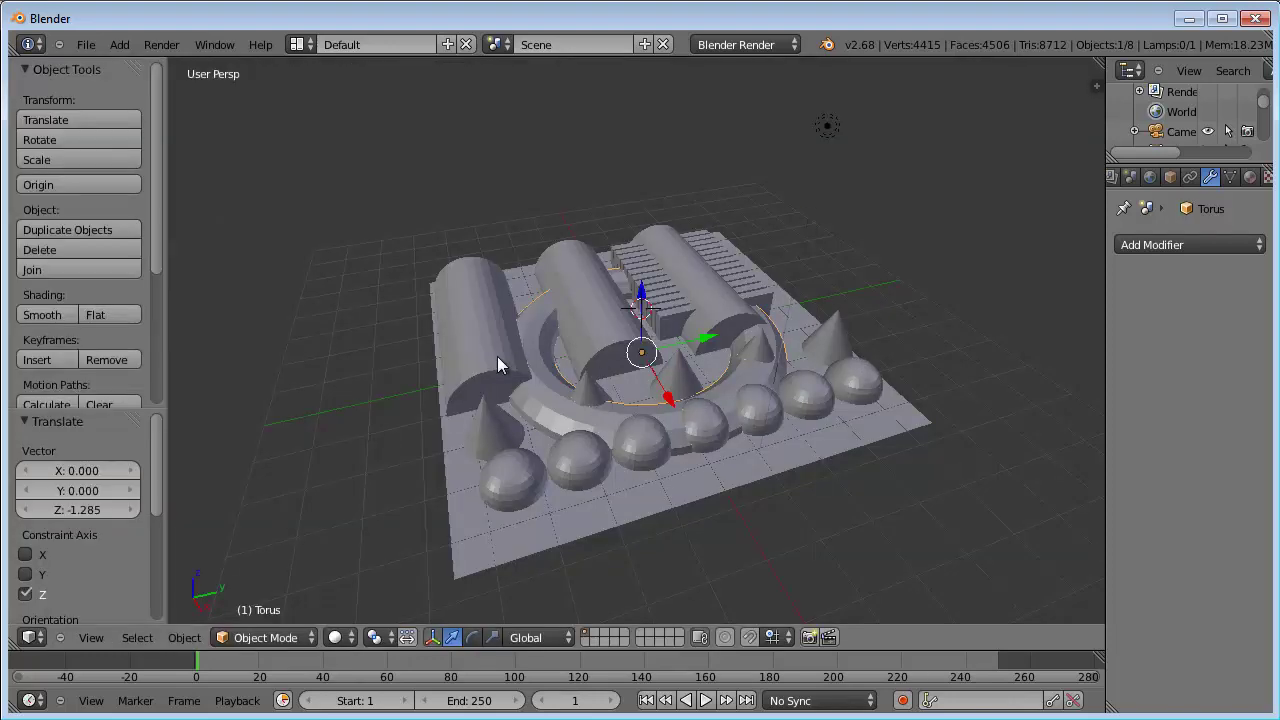
mouse_move(574, 454)
middle_mouse_down()
mouse_move(594, 486)
mouse_move(511, 417)
mouse_move(446, 447)
middle_mouse_up()
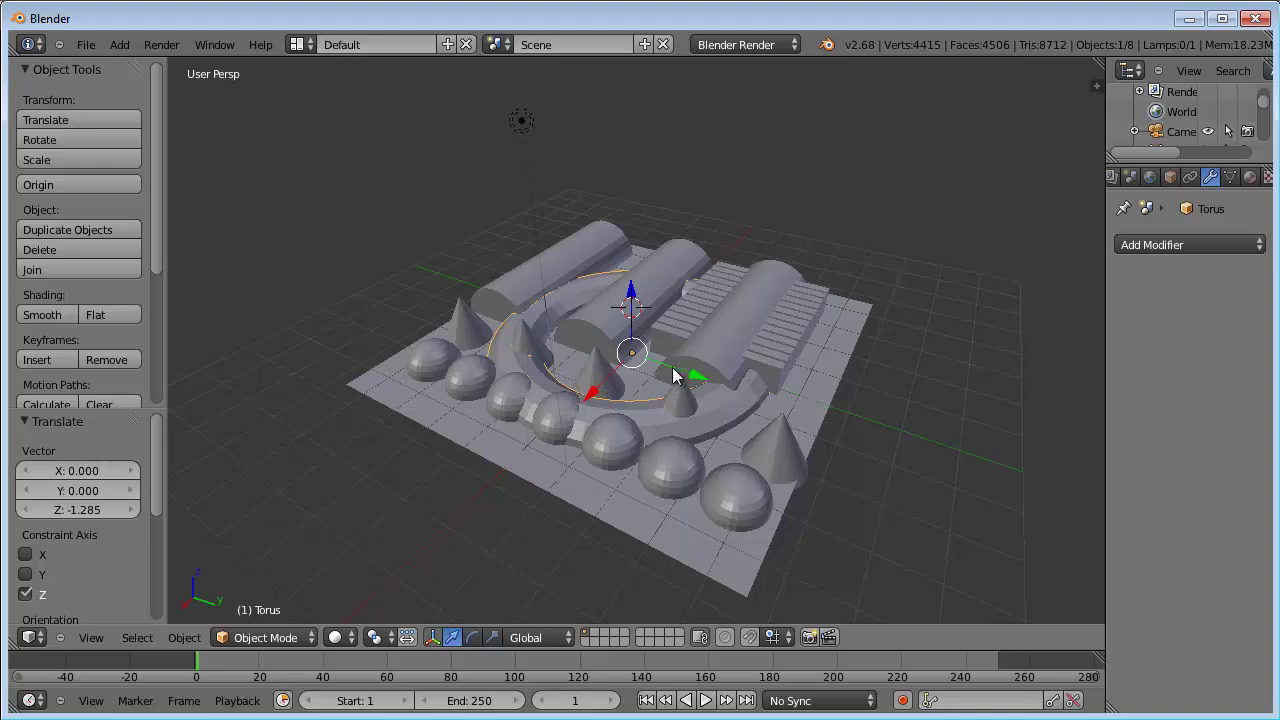
middle_click_drag(674, 371, 551, 414)
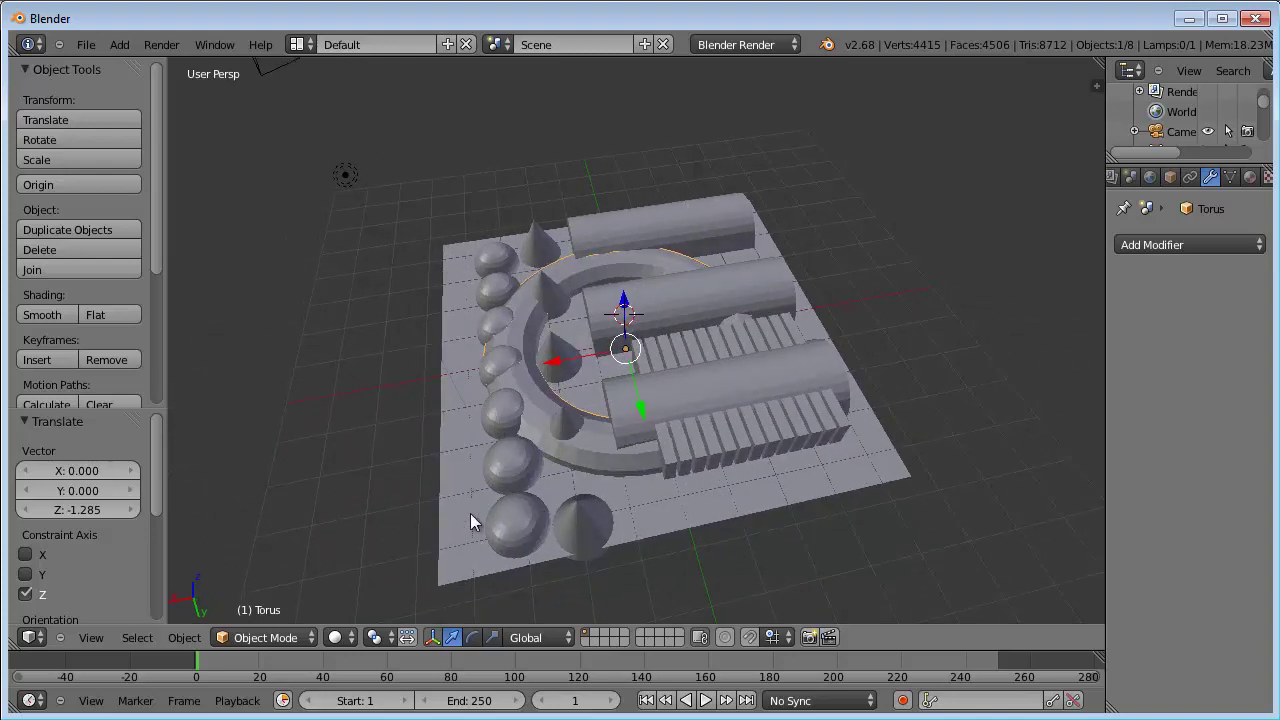
mouse_move(545, 430)
middle_mouse_down()
mouse_move(583, 372)
mouse_move(717, 381)
mouse_move(693, 384)
middle_mouse_up()
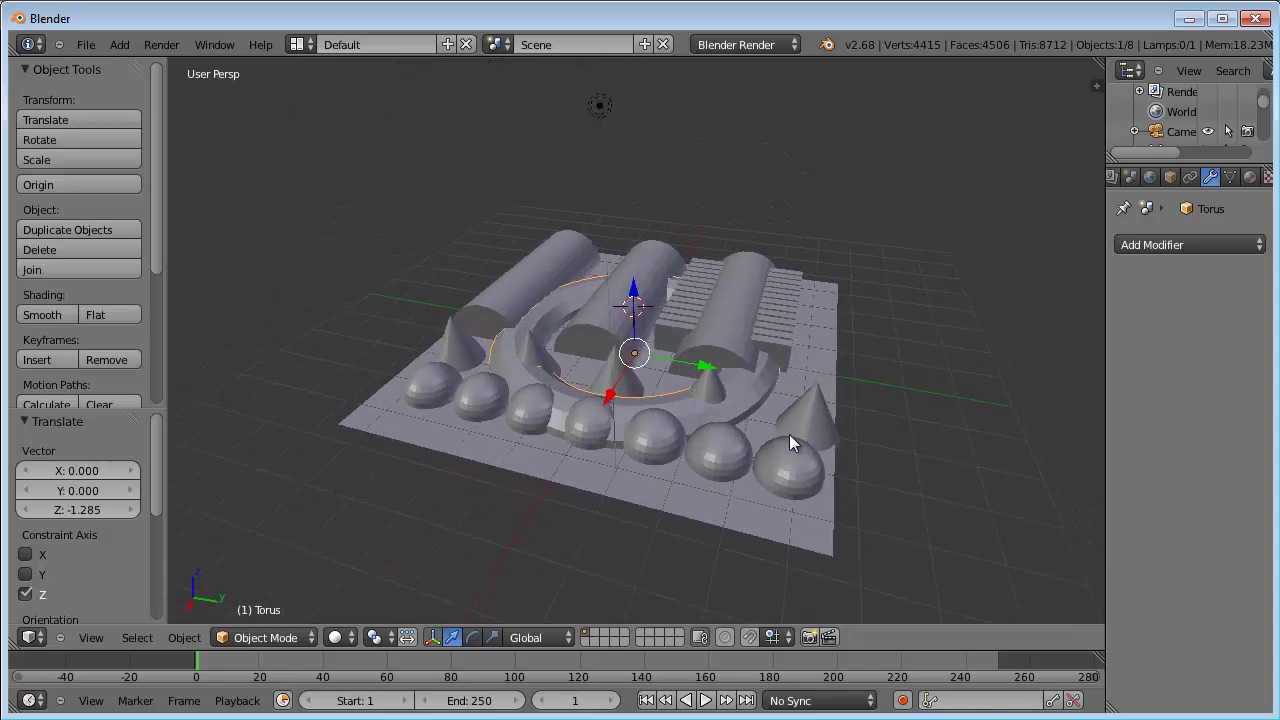